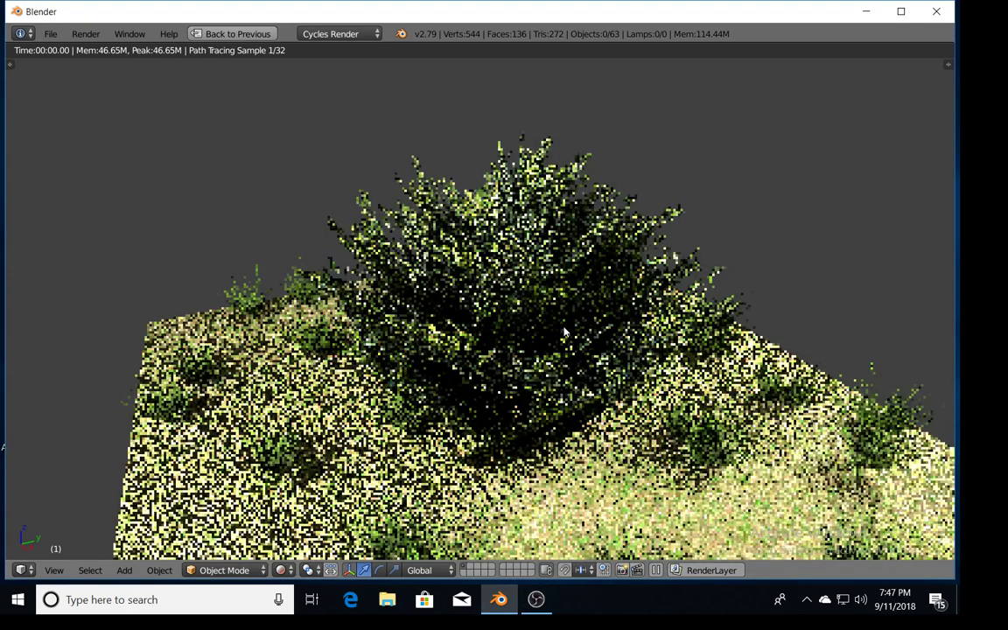
# - Inspect the rendered bush and grass scene and switch the viewport to textured display
pyautogui.scroll(2, 564, 333)
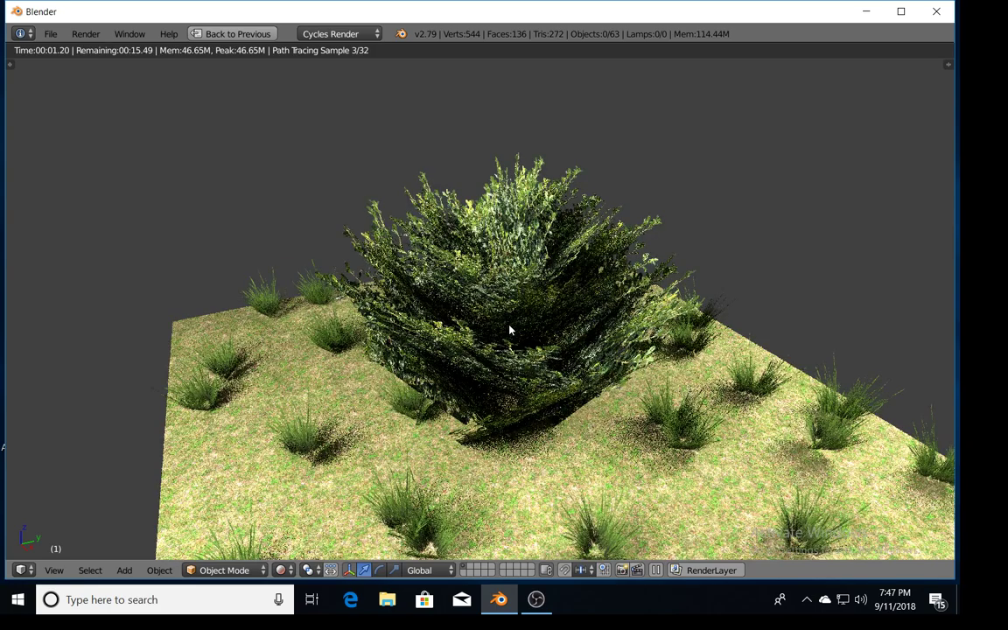
pyautogui.moveTo(511, 330); pyautogui.dragTo(444, 337, button='middle')
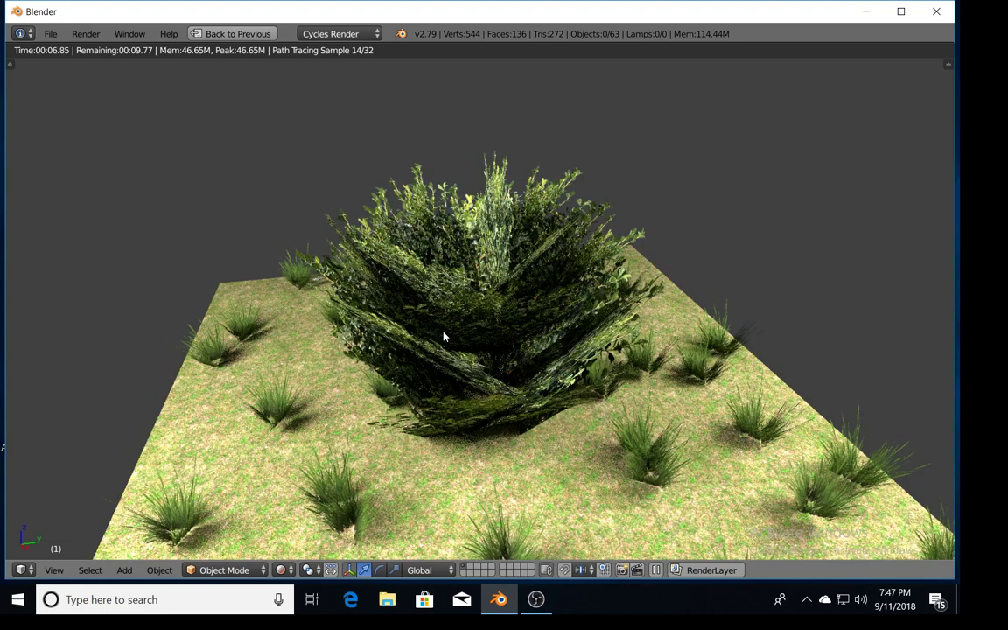
pyautogui.hotkey('alt', 'z')
pyautogui.moveTo(330, 303); pyautogui.dragTo(432, 346, button='middle')
pyautogui.scroll(1, 432, 346)
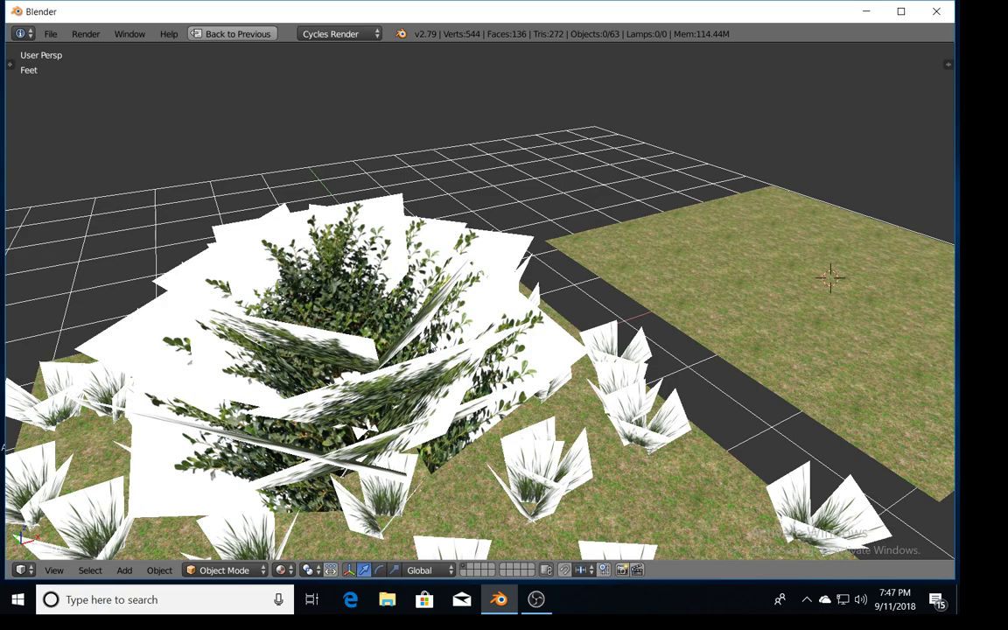
pyautogui.moveTo(601, 293)
pyautogui.mouseDown(button='middle')
pyautogui.moveTo(578, 289)
pyautogui.moveTo(603, 284)
pyautogui.mouseUp(button='middle')
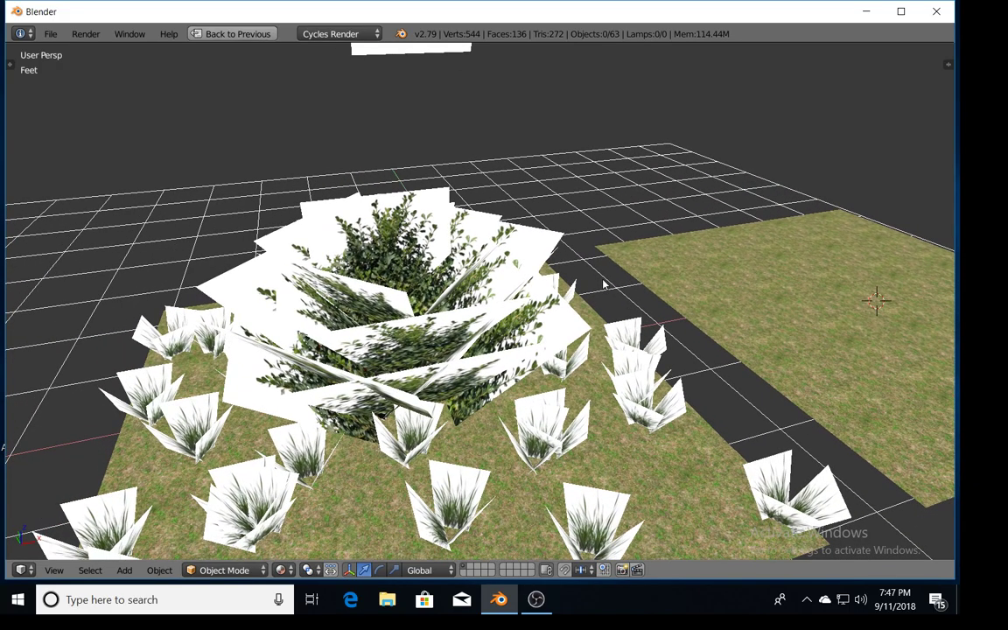
# - Restore the multi-editor layout, select one of the bush planes and maximize the node editor showing its material
pyautogui.hotkey('ctrl', 'Up')
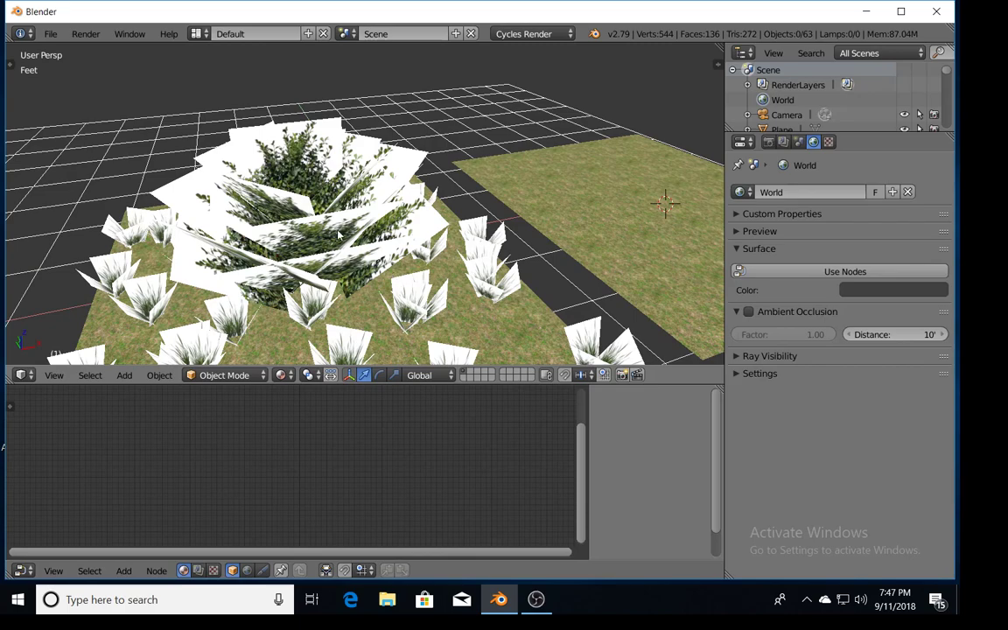
pyautogui.rightClick(306, 212)
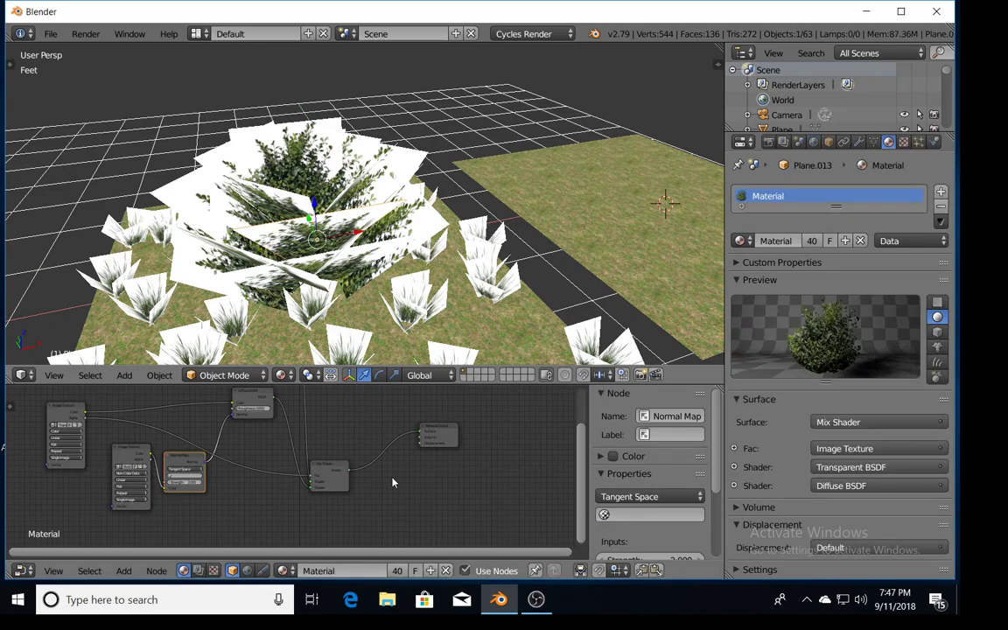
pyautogui.hotkey('ctrl', 'Up')
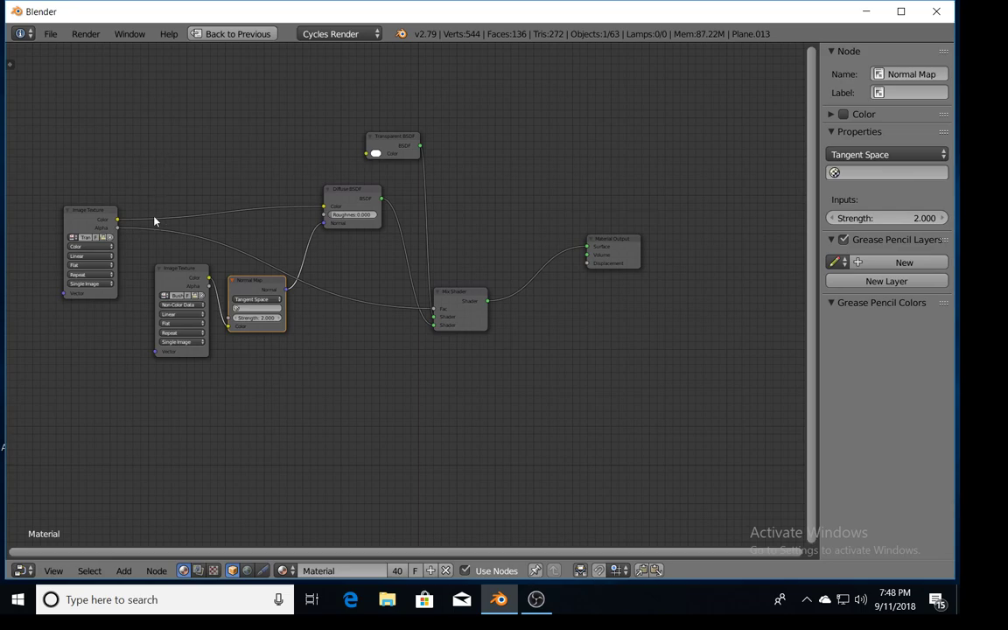
# - Reposition and widen the Transparent bush.png and Bush normal.png texture nodes so their names are readable, and return to the full layout
pyautogui.moveTo(99, 218); pyautogui.dragTo(196, 183)
pyautogui.moveTo(201, 285); pyautogui.dragTo(96, 290)
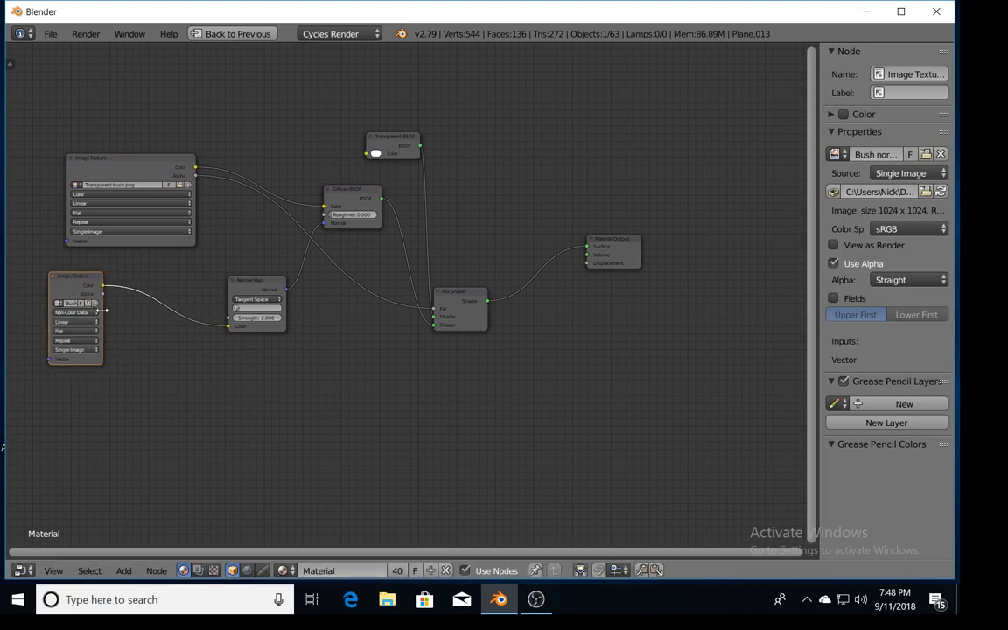
pyautogui.moveTo(105, 310); pyautogui.dragTo(173, 320)
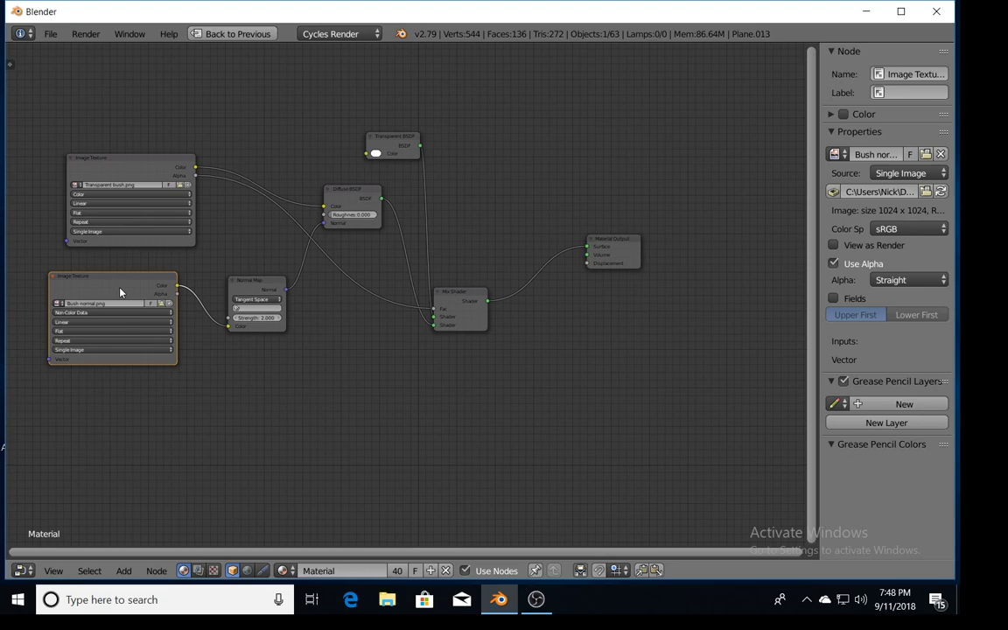
pyautogui.moveTo(110, 172); pyautogui.dragTo(90, 143)
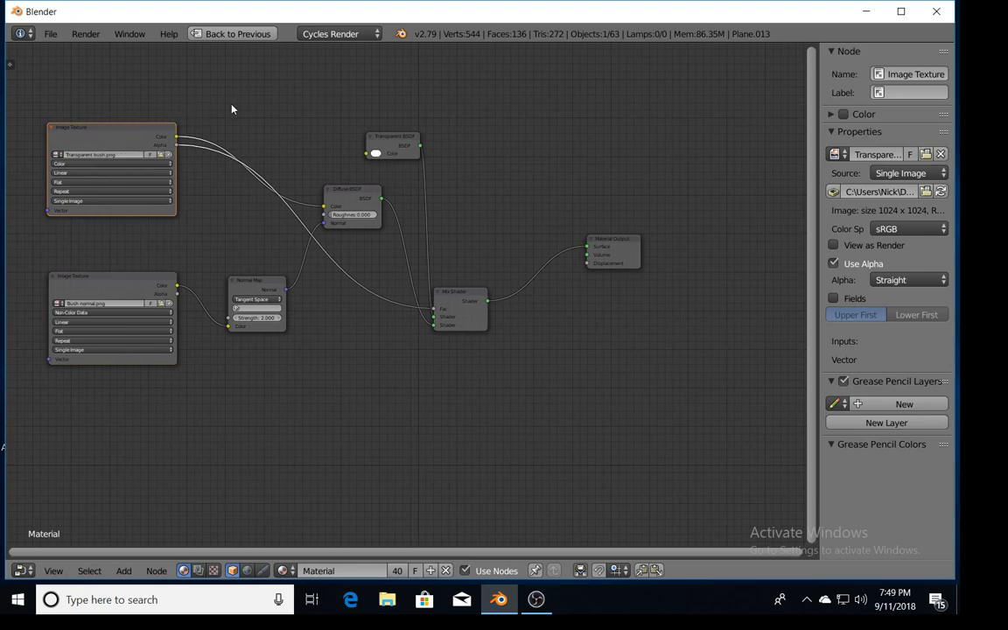
pyautogui.hotkey('ctrl', 'space')
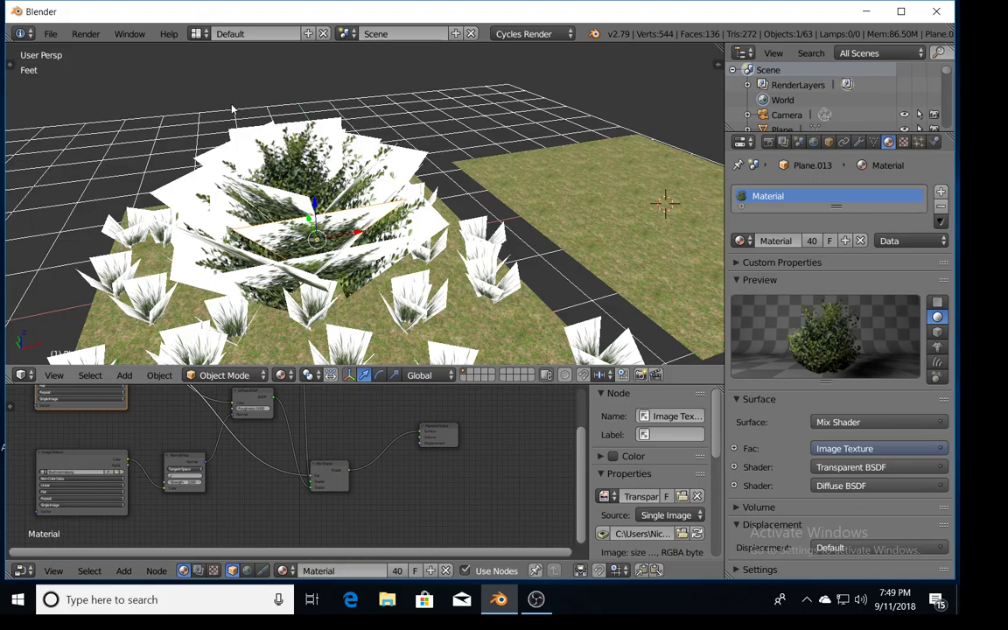
# - Add a new plane at the 3D cursor on the empty grass patch
pyautogui.moveTo(477, 217); pyautogui.dragTo(464, 212, button='middle')
pyautogui.keyDown('shift'); pyautogui.moveTo(528, 223); pyautogui.dragTo(137, 178, button='middle'); pyautogui.keyUp('shift')
pyautogui.scroll(3, 455, 244)
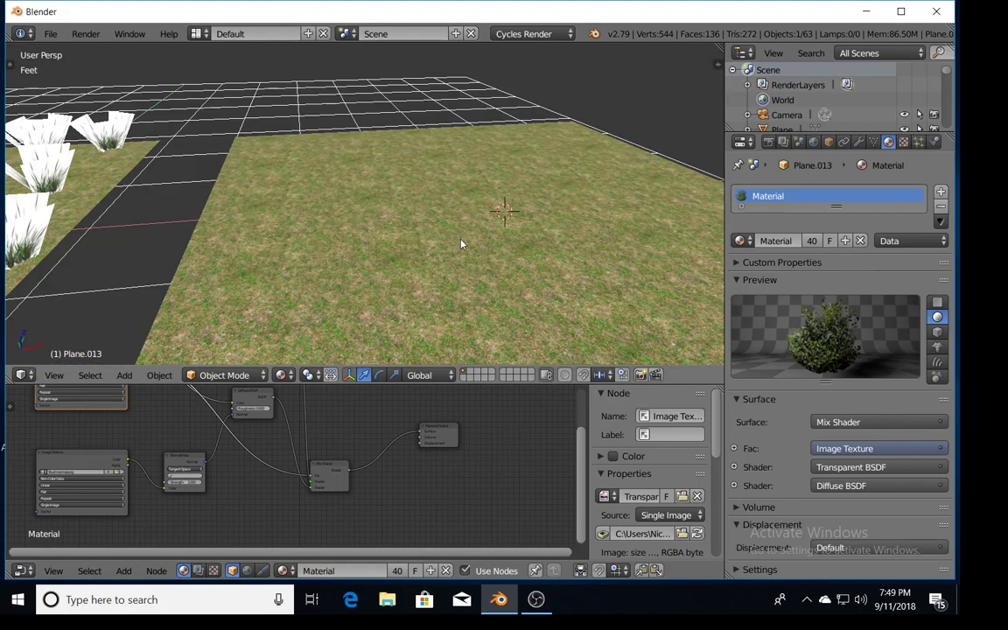
pyautogui.keyDown('shift'); pyautogui.moveTo(557, 260); pyautogui.dragTo(457, 248, button='middle'); pyautogui.keyUp('shift')
pyautogui.scroll(-2, 504, 243)
pyautogui.scroll(2, 464, 242)
pyautogui.hotkey('shift', 'a')
pyautogui.click(453, 238)
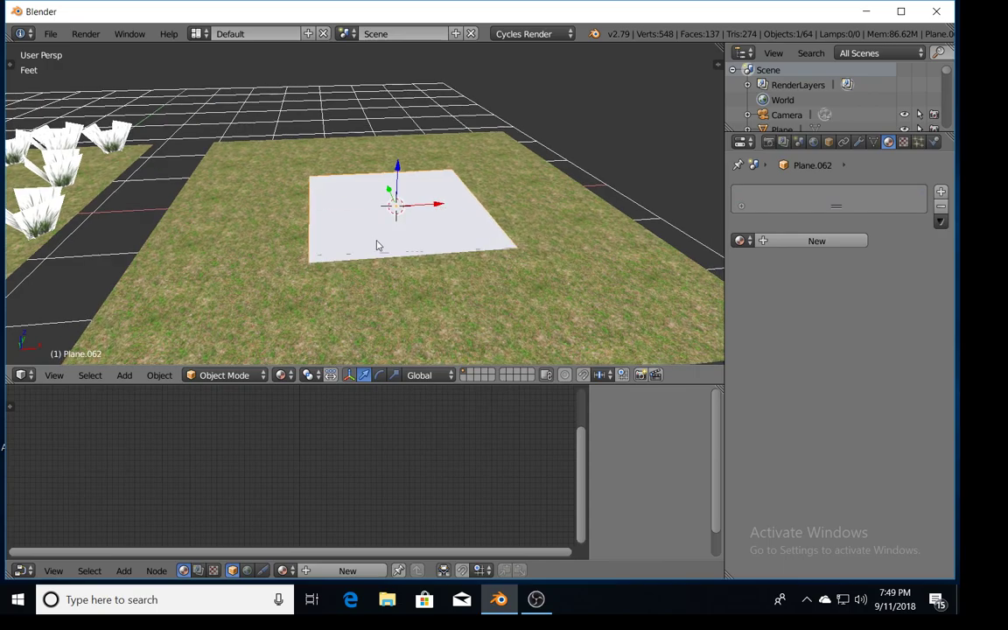
pyautogui.scroll(1, 383, 248)
pyautogui.press('r')
pyautogui.write('z')
pyautogui.write('45')
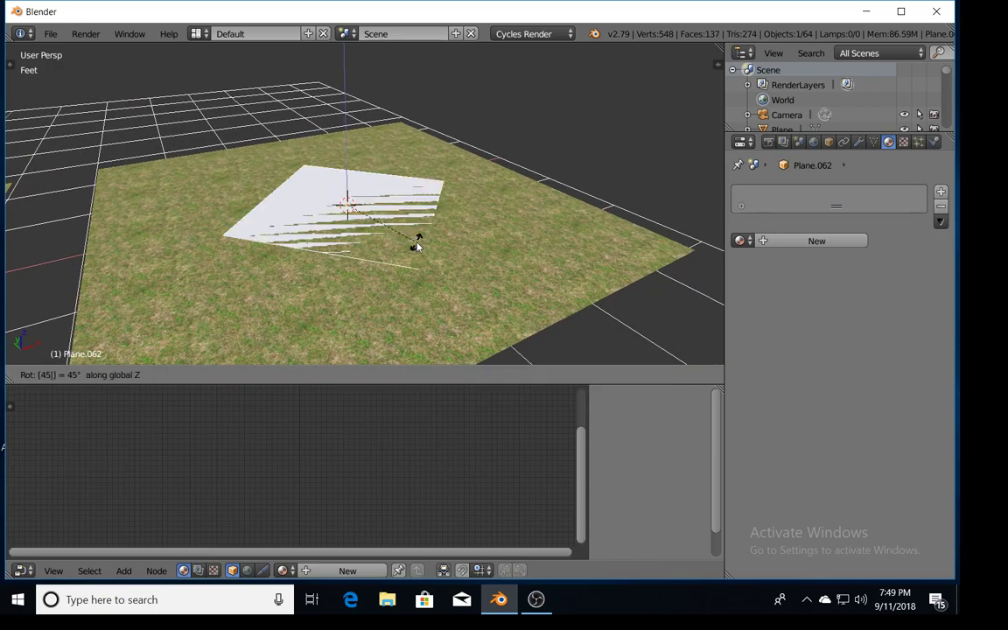
pyautogui.press('Return')
# - Rotate the new plane 45° about the X axis and raise it above the grass
pyautogui.write('r')
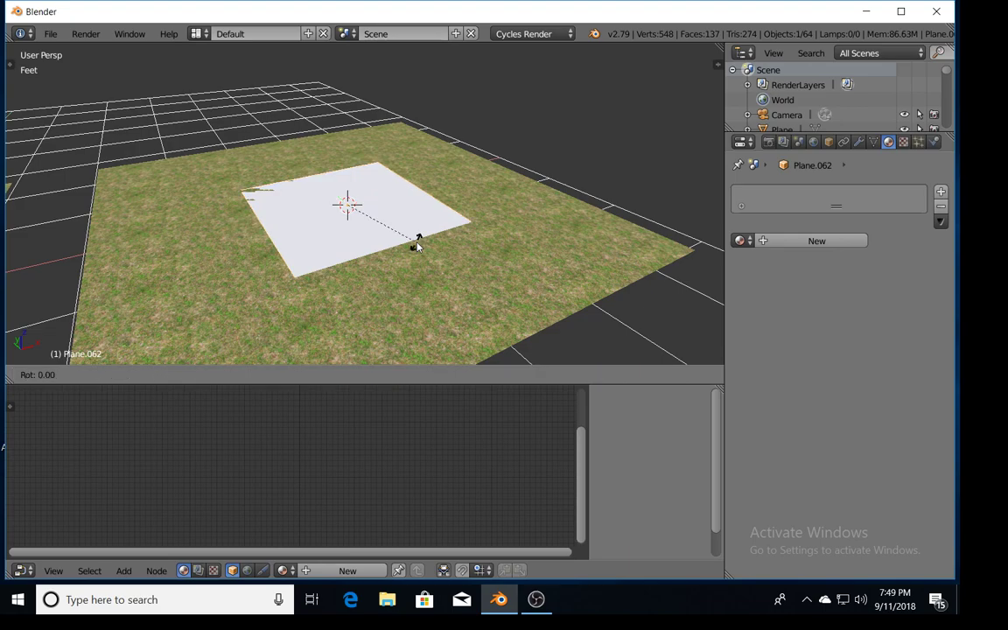
pyautogui.write('x45')
pyautogui.press('Return')
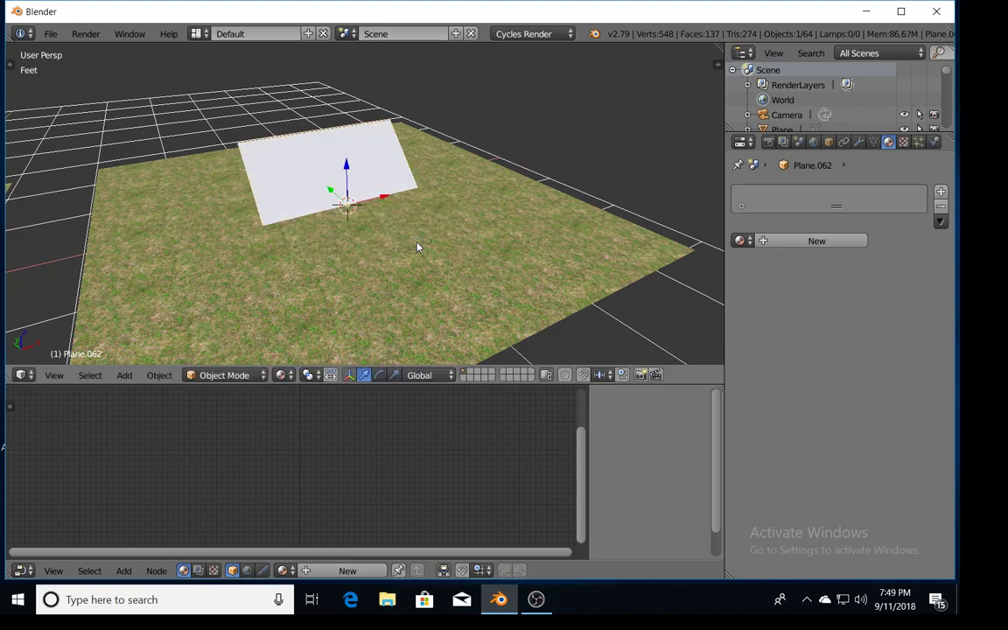
pyautogui.moveTo(347, 179); pyautogui.dragTo(345, 138)
# - Scale the tilted plane and move it along the Y axis away from the 3D cursor
pyautogui.press('s')
pyautogui.click(433, 191)
pyautogui.moveTo(295, 266); pyautogui.dragTo(367, 219, button='middle')
pyautogui.moveTo(342, 202); pyautogui.dragTo(233, 195)
# - Assign the existing bush material named Material to the tilted plane and check its image from the front
pyautogui.click(742, 241)
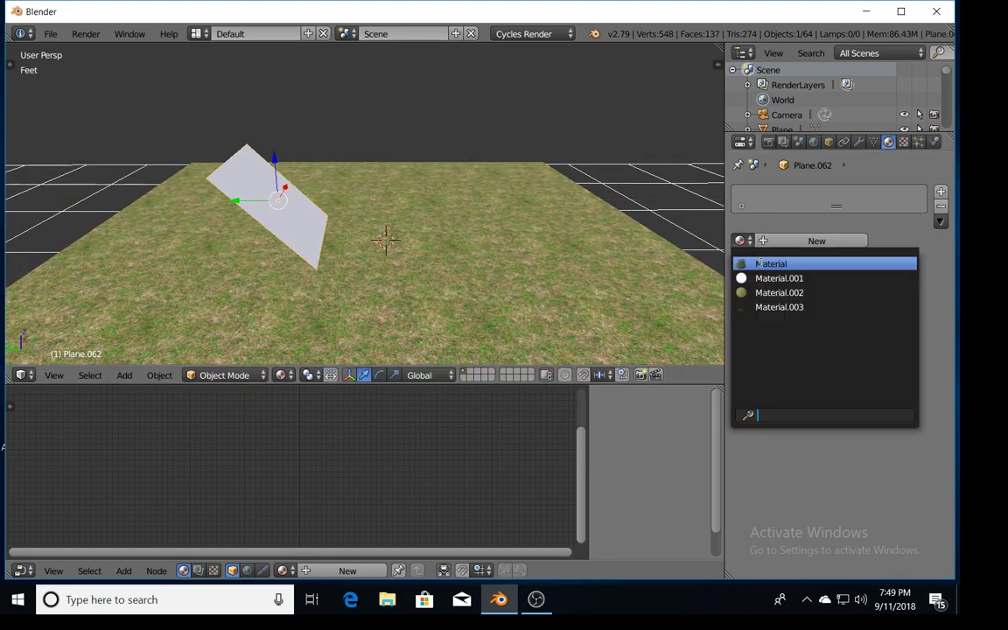
pyautogui.click(770, 264)
pyautogui.moveTo(307, 233); pyautogui.dragTo(317, 205, button='middle')
pyautogui.press('Tab')
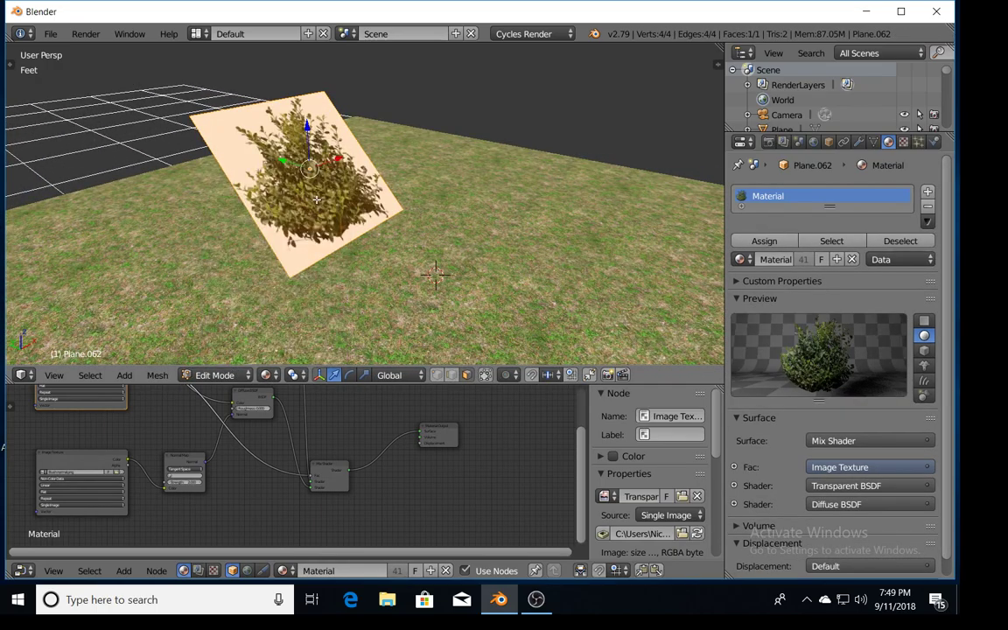
pyautogui.press('Tab')
pyautogui.moveTo(316, 199)
pyautogui.mouseDown(button='middle')
pyautogui.moveTo(464, 217)
pyautogui.moveTo(308, 215)
pyautogui.mouseUp(button='middle')
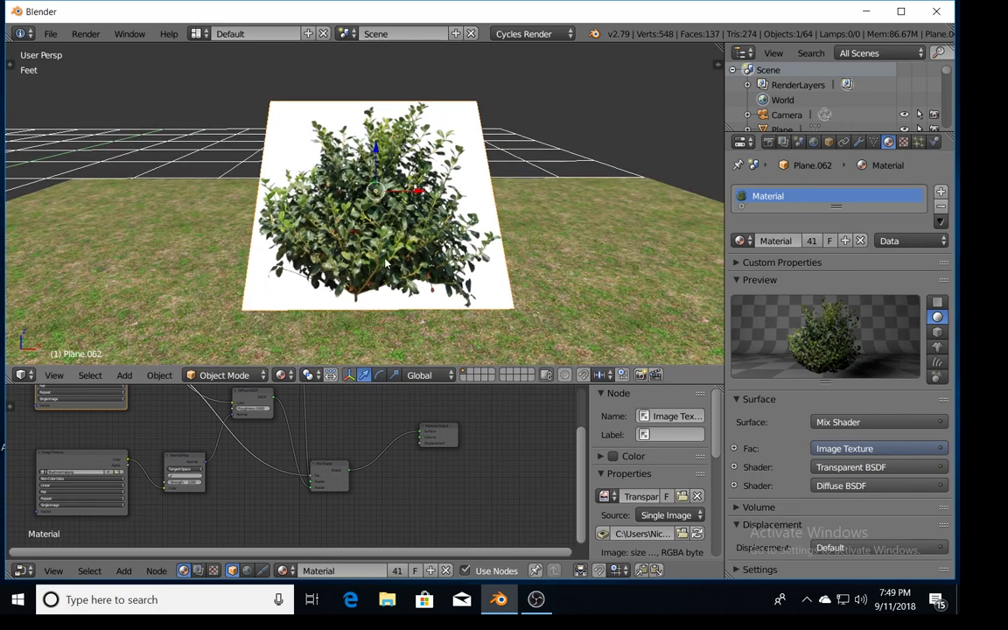
# - Duplicate the bush plane in place and rotate the copy 180° about the Z axis
pyautogui.rightClick(399, 210)
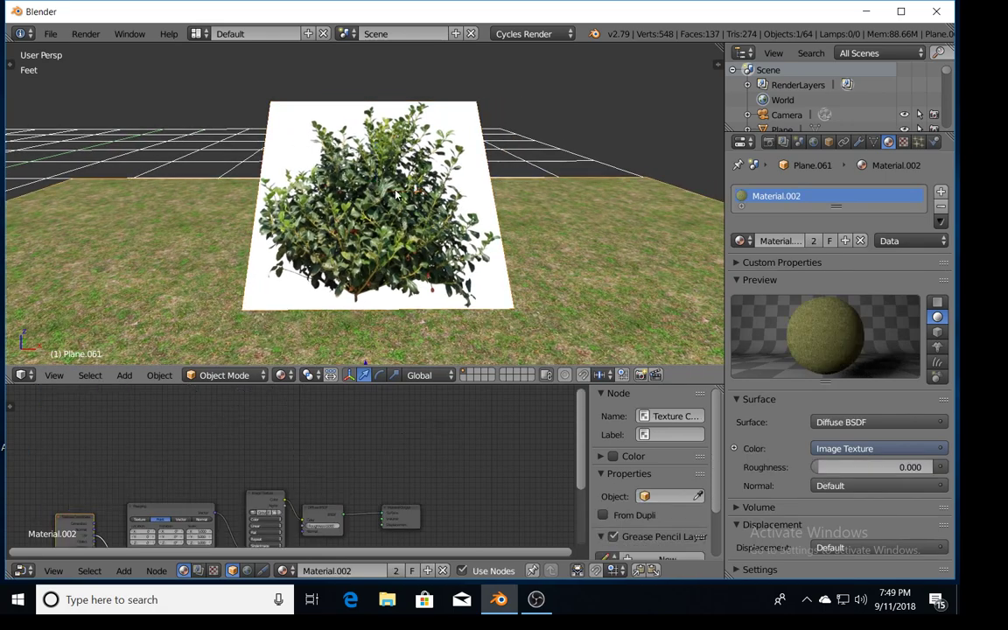
pyautogui.rightClick(395, 197)
pyautogui.hotkey('shift', 'd')
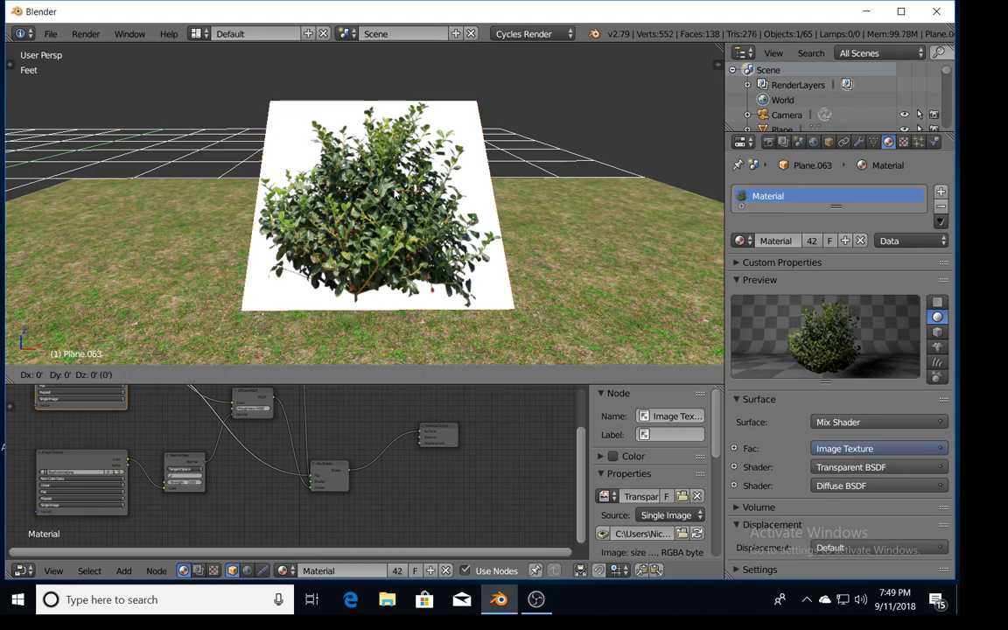
pyautogui.rightClick(396, 196)
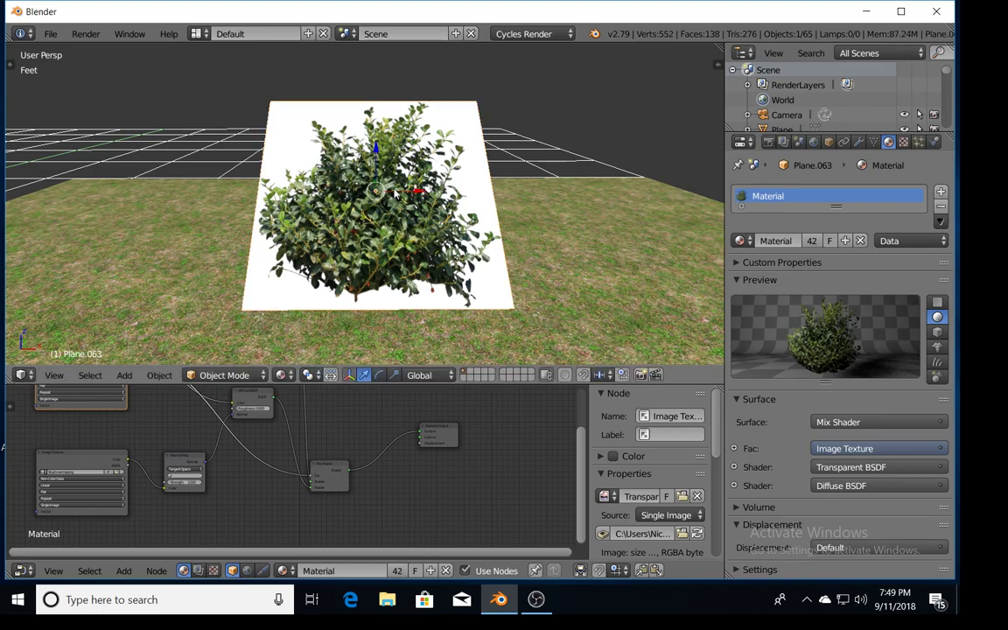
pyautogui.write('rz45')
pyautogui.press('Escape')
pyautogui.write('r')
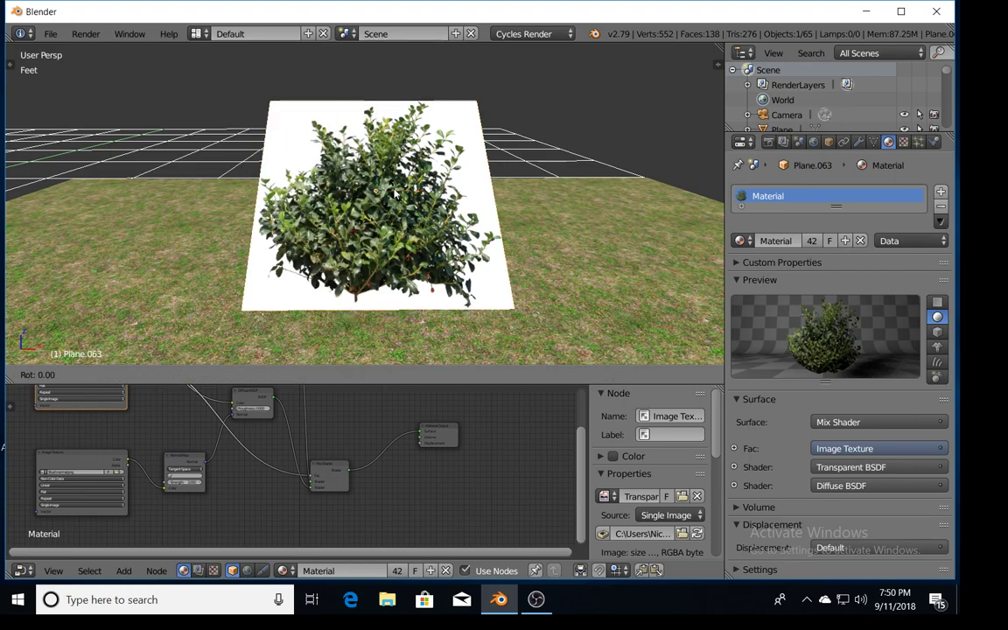
pyautogui.write('z180')
pyautogui.press('Return')
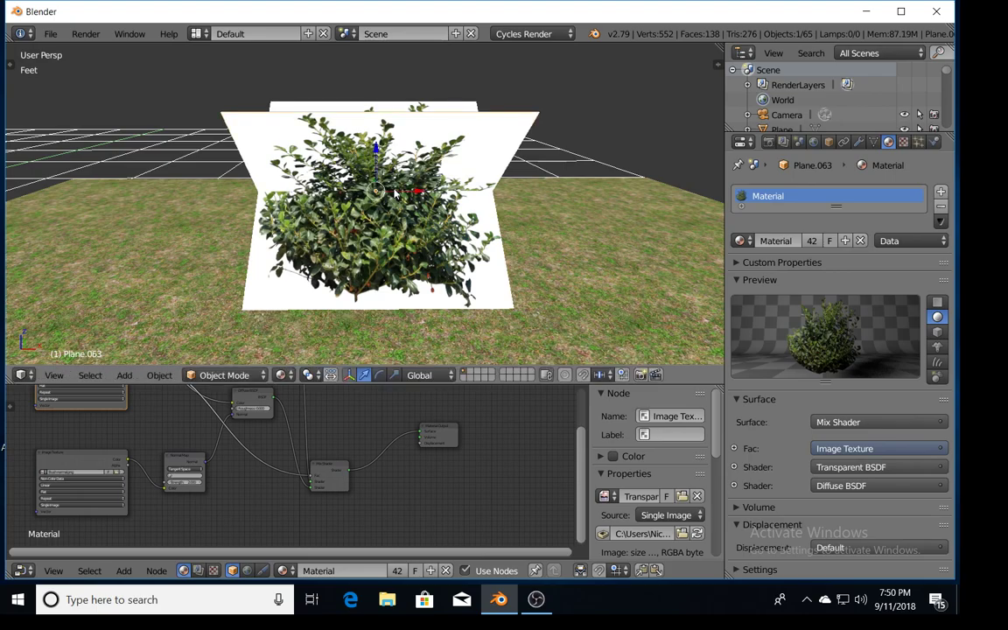
# - Move the rotated copy along the Y axis so the two bush planes lean apart in a V shape
pyautogui.moveTo(404, 66); pyautogui.dragTo(283, 197, button='middle')
pyautogui.press('KP_Decimal')
pyautogui.press('g')
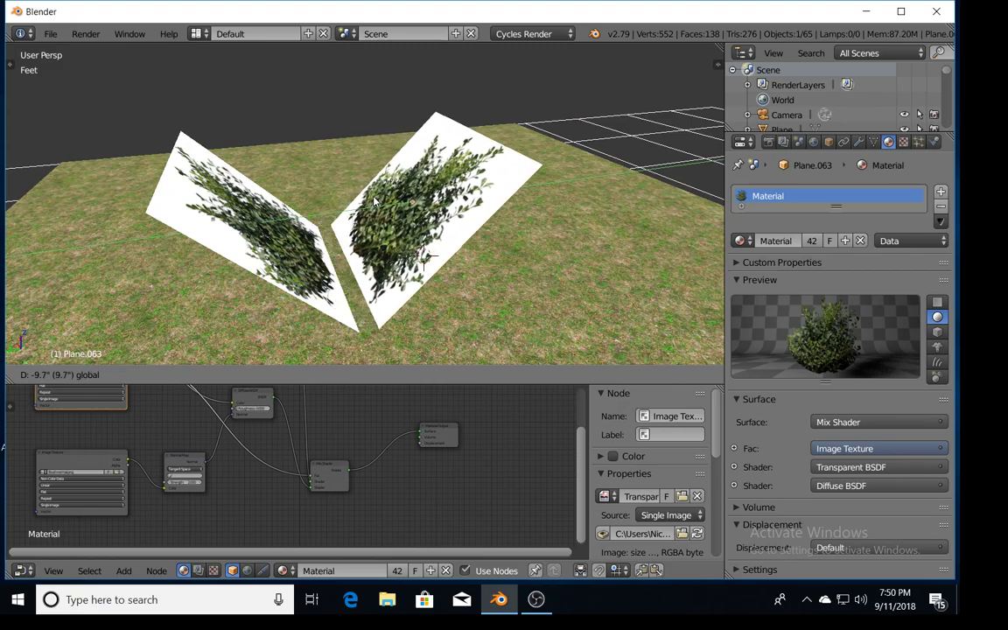
pyautogui.click(391, 201)
# - Duplicate the second bush plane in place and rotate the new copy 90° about the Z axis
pyautogui.moveTo(391, 202); pyautogui.dragTo(399, 232, button='middle')
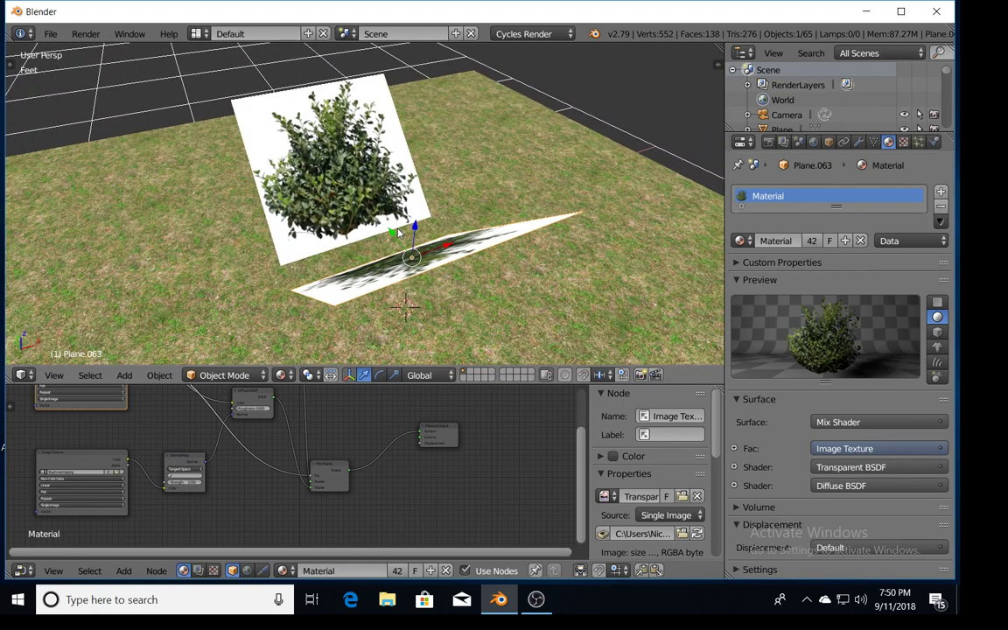
pyautogui.hotkey('shift', 'd')
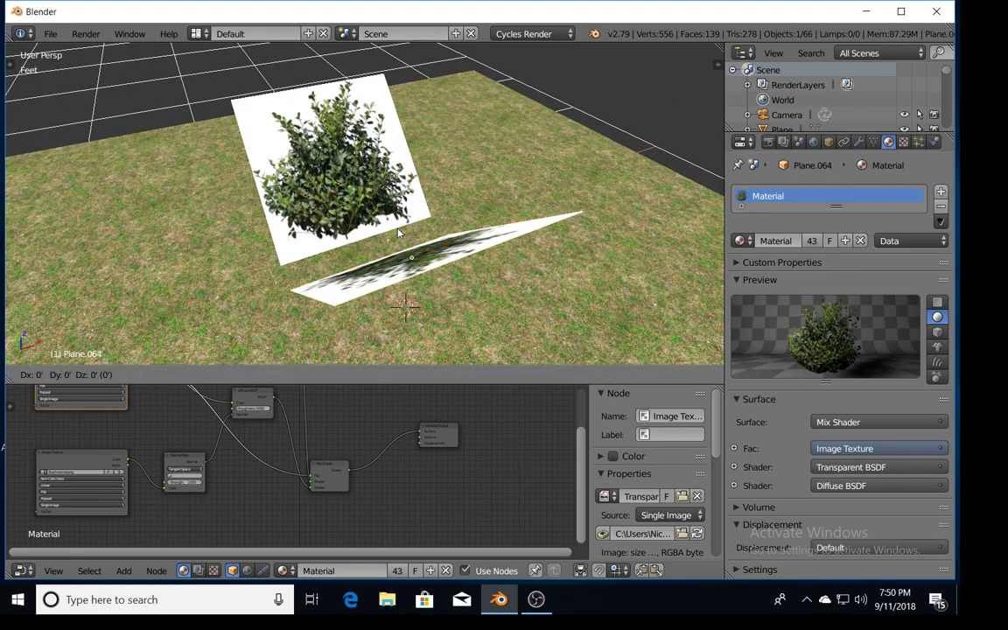
pyautogui.press('r')
pyautogui.write('z')
pyautogui.write('90')
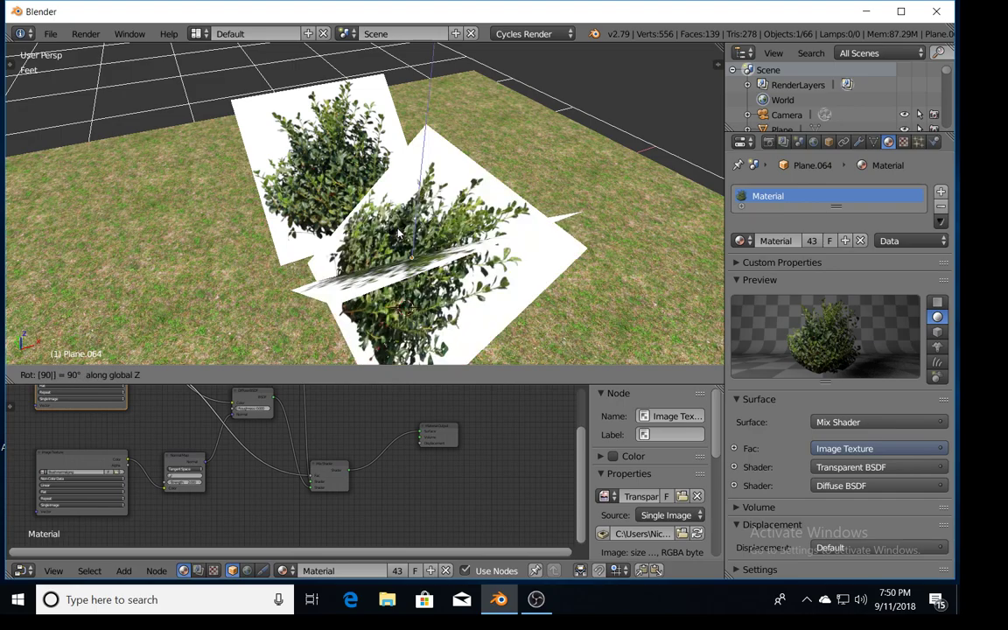
pyautogui.press('Return')
# - Move the third bush plane to the open side and center it between the two opposing planes
pyautogui.press('g')
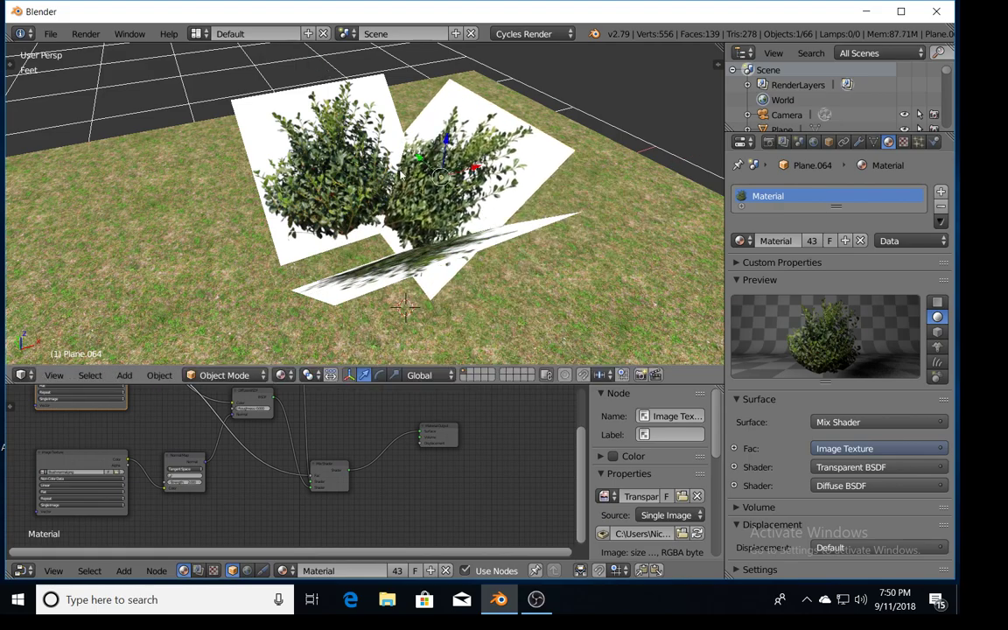
pyautogui.scroll(5, 415, 222)
pyautogui.moveTo(401, 226); pyautogui.dragTo(427, 256, button='middle')
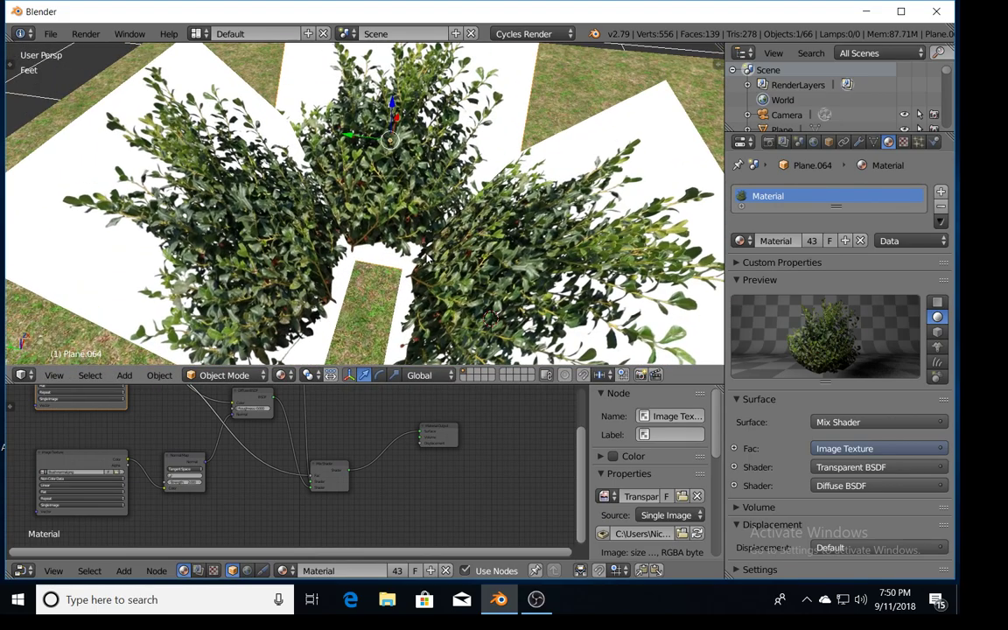
pyautogui.press('g')
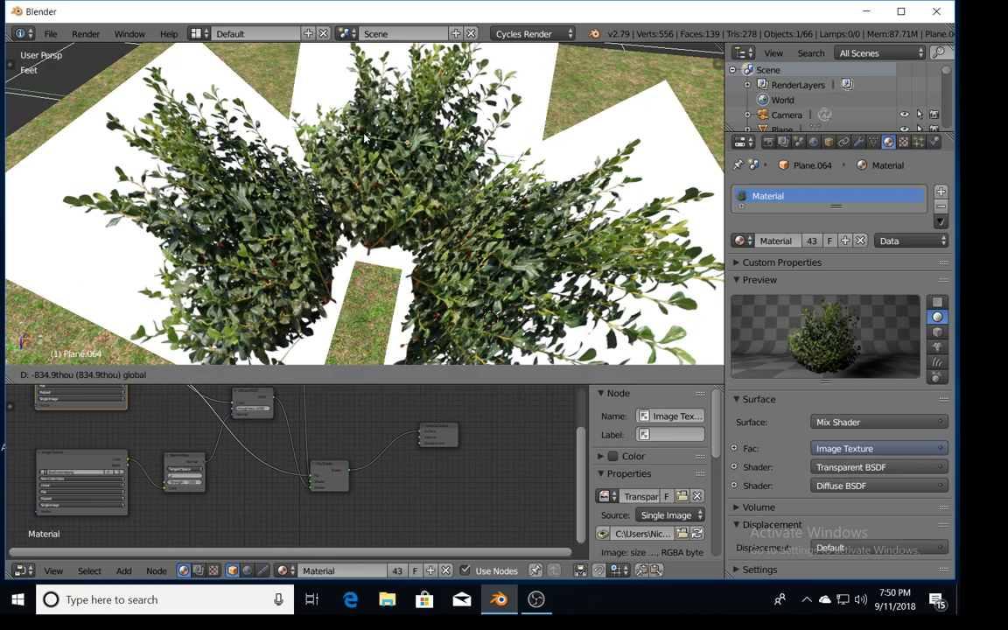
pyautogui.click(377, 140)
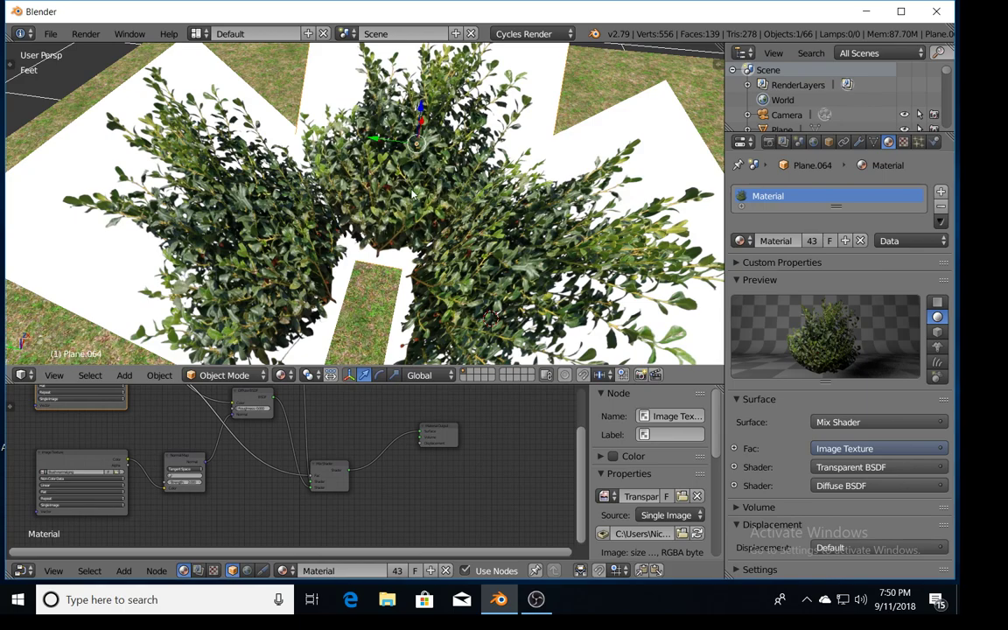
# - Duplicate the third bush plane in place and rotate this fourth plane 90° about the Z axis
pyautogui.moveTo(405, 207); pyautogui.dragTo(335, 204, button='middle')
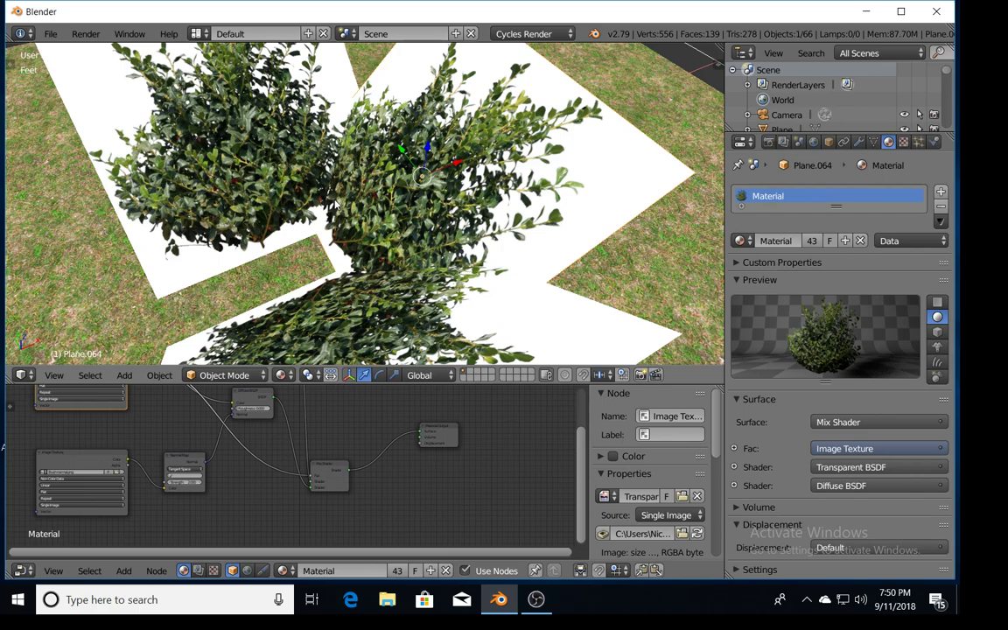
pyautogui.scroll(-2, 335, 204)
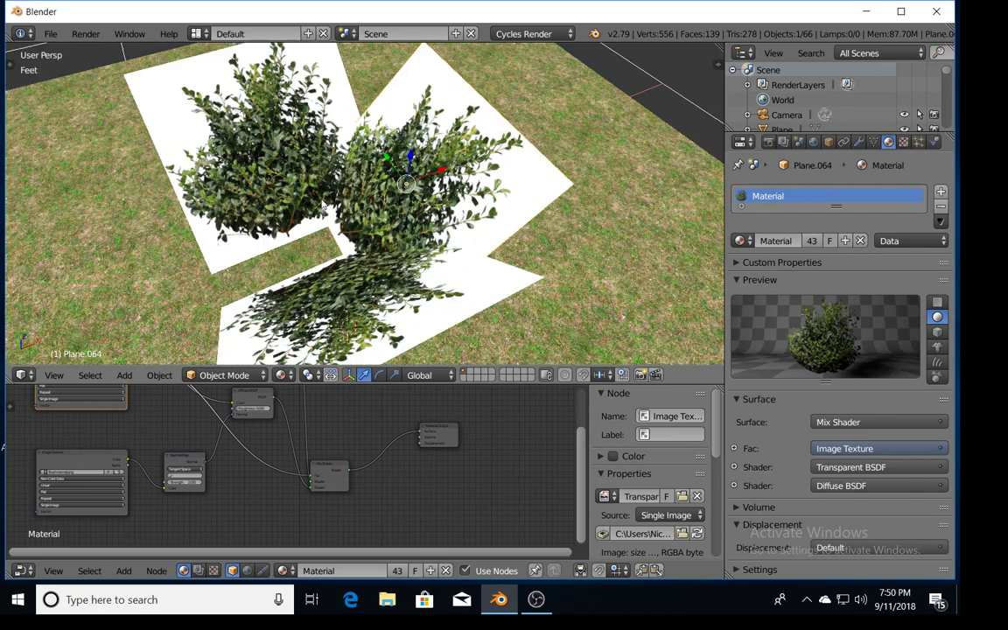
pyautogui.moveTo(335, 204); pyautogui.dragTo(354, 204, button='middle')
pyautogui.hotkey('shift', 'd')
pyautogui.press('Escape')
pyautogui.press('r')
pyautogui.press('z')
pyautogui.press('9')
pyautogui.press('0')
pyautogui.press('Return')
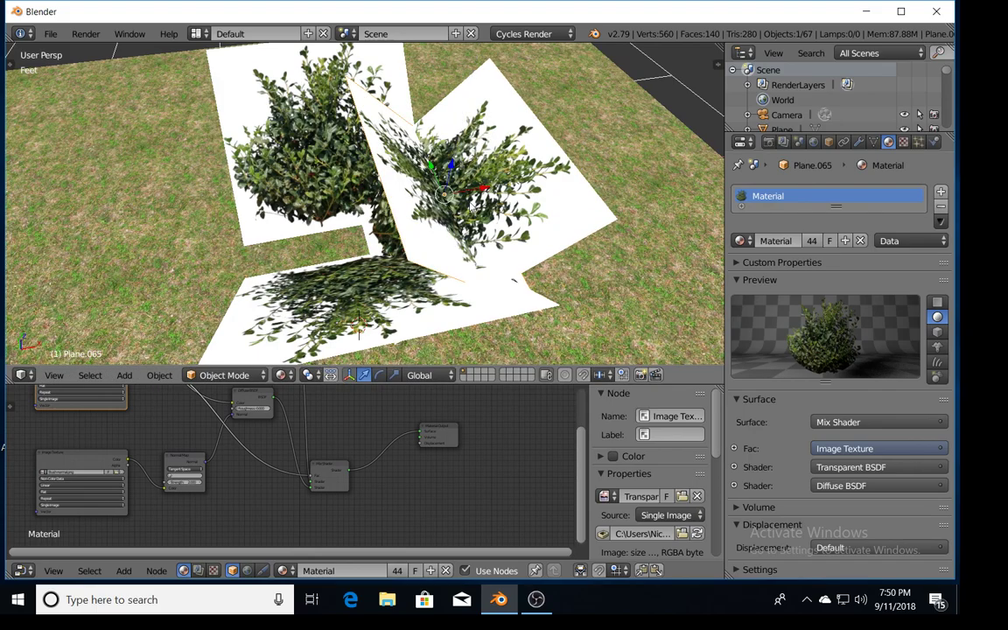
# - Move the fourth bush plane about 1.13 ft in the negative X direction to the remaining open side and check it in rendered view
pyautogui.press('g')
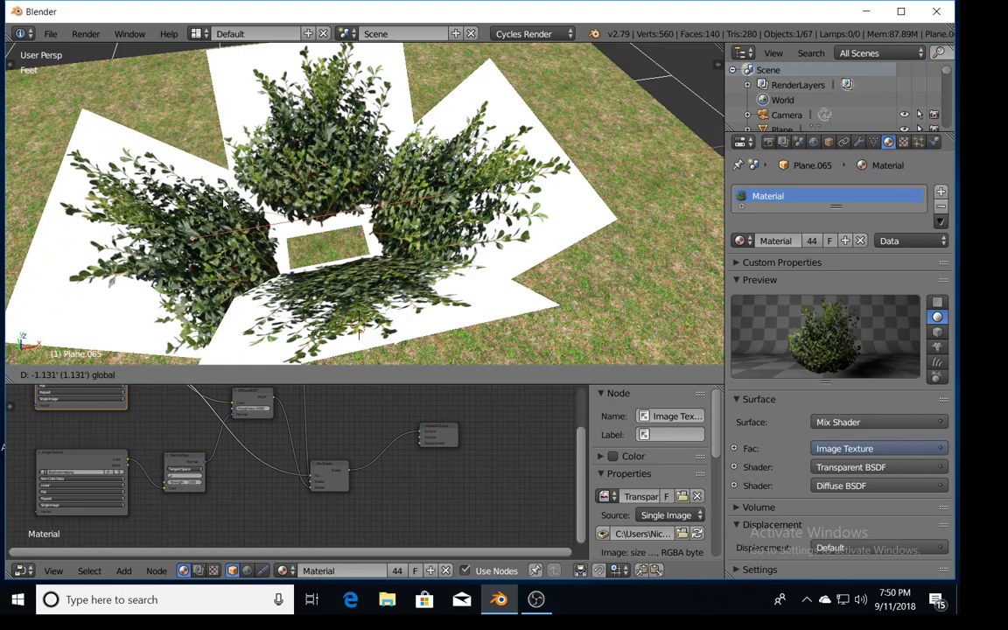
pyautogui.click(197, 203)
pyautogui.moveTo(197, 203)
pyautogui.mouseDown(button='middle')
pyautogui.moveTo(348, 221)
pyautogui.moveTo(380, 238)
pyautogui.moveTo(350, 215)
pyautogui.moveTo(317, 220)
pyautogui.mouseUp(button='middle')
pyautogui.hotkey('shift', 'z')
pyautogui.hotkey('shift', 'z')
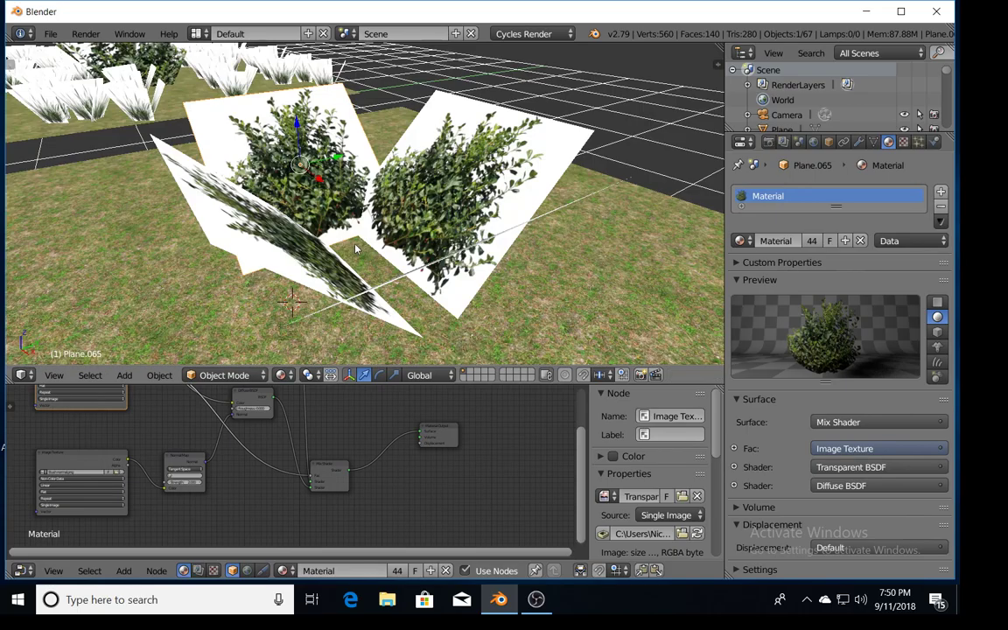
pyautogui.moveTo(356, 249)
pyautogui.mouseDown(button='middle')
pyautogui.moveTo(336, 246)
pyautogui.moveTo(349, 251)
pyautogui.mouseUp(button='middle')
pyautogui.hotkey('shift', 'z')
pyautogui.hotkey('shift', 'z')
# - Fine-tune the fourth bush plane's position so its base closes up with the neighbouring planes, and check it in rendered view
pyautogui.press('g')
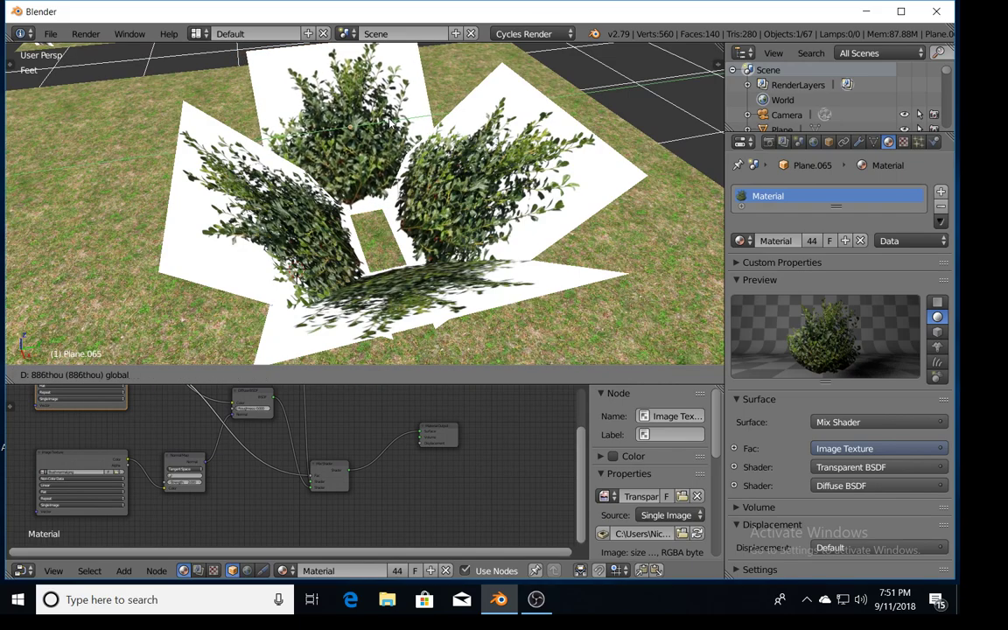
pyautogui.click(382, 131)
pyautogui.press('g')
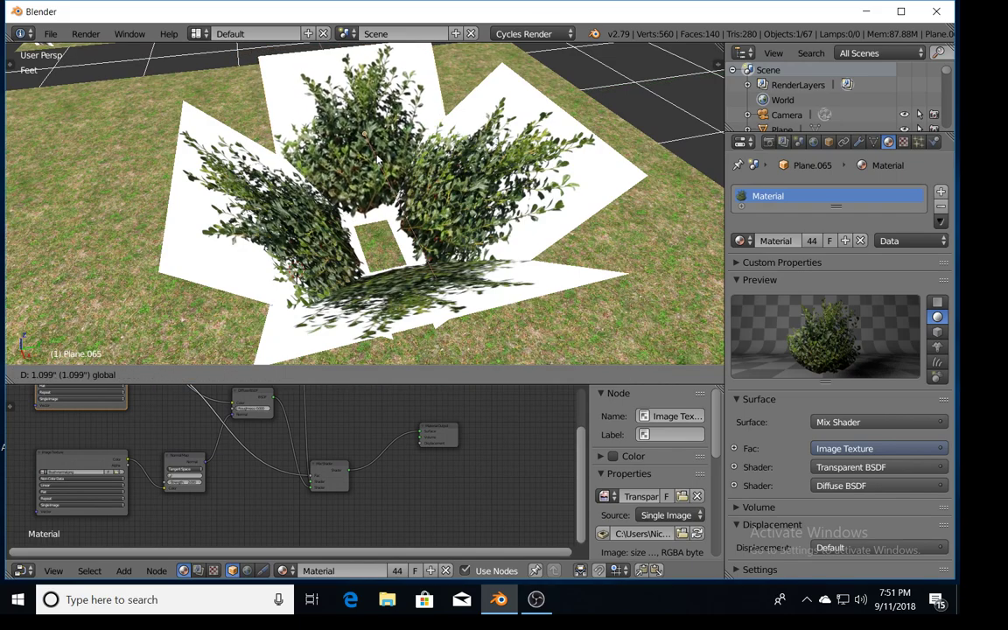
pyautogui.click(377, 161)
pyautogui.hotkey('shift', 'z')
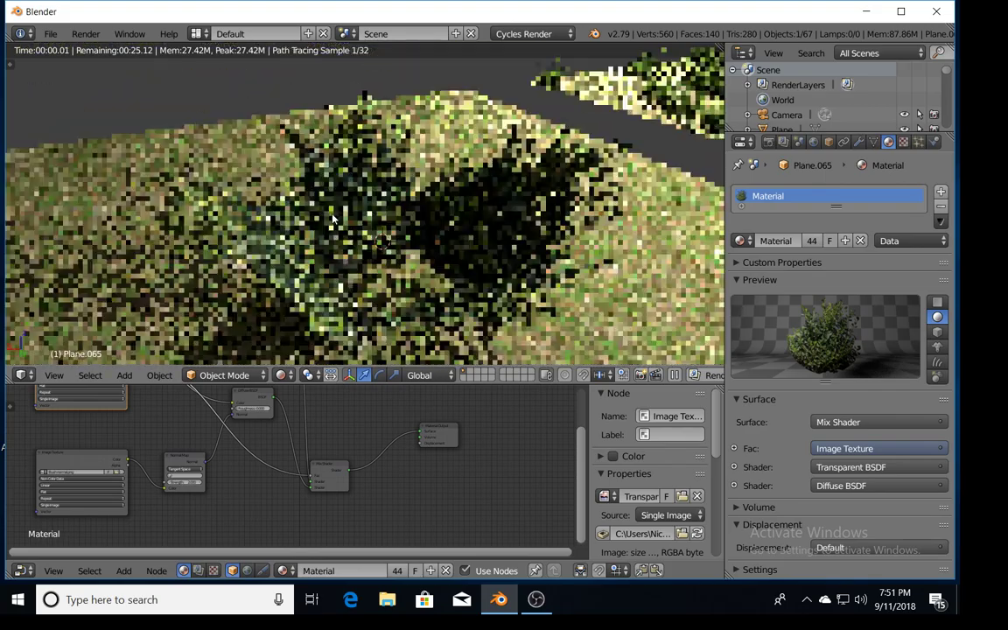
pyautogui.moveTo(438, 254); pyautogui.dragTo(374, 226, button='middle')
pyautogui.hotkey('shift', 'z')
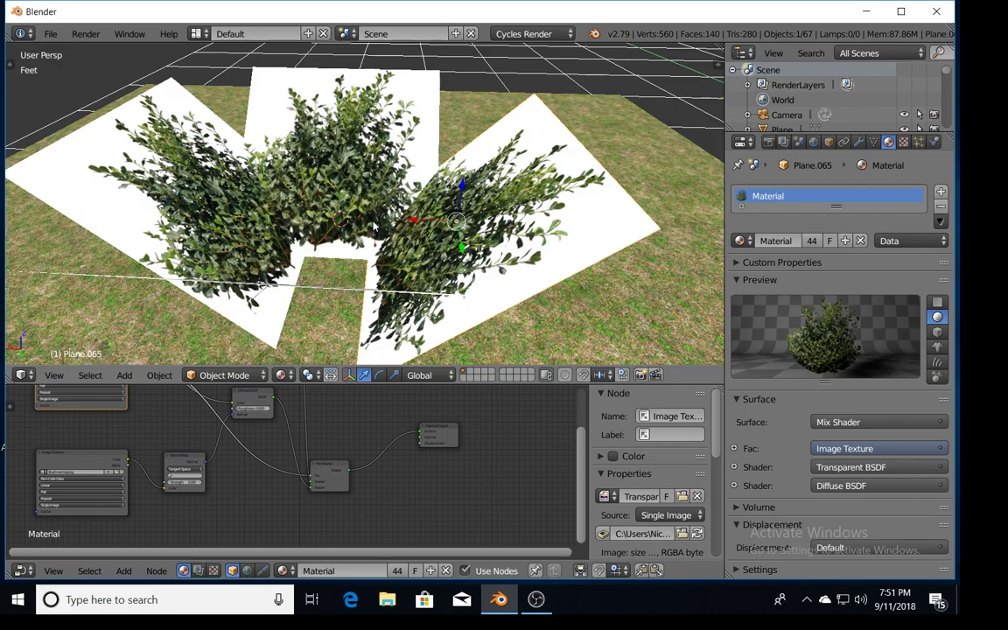
# - Duplicate all four bush planes together and raise the copies along the Z axis as a second ring
pyautogui.rightClick(184, 180)
pyautogui.keyDown('shift'); pyautogui.rightClick(320, 120); pyautogui.keyUp('shift')
pyautogui.keyDown('shift'); pyautogui.rightClick(501, 204); pyautogui.keyUp('shift')
pyautogui.moveTo(329, 299); pyautogui.dragTo(240, 337, button='middle')
pyautogui.keyDown('shift'); pyautogui.rightClick(217, 252); pyautogui.keyUp('shift')
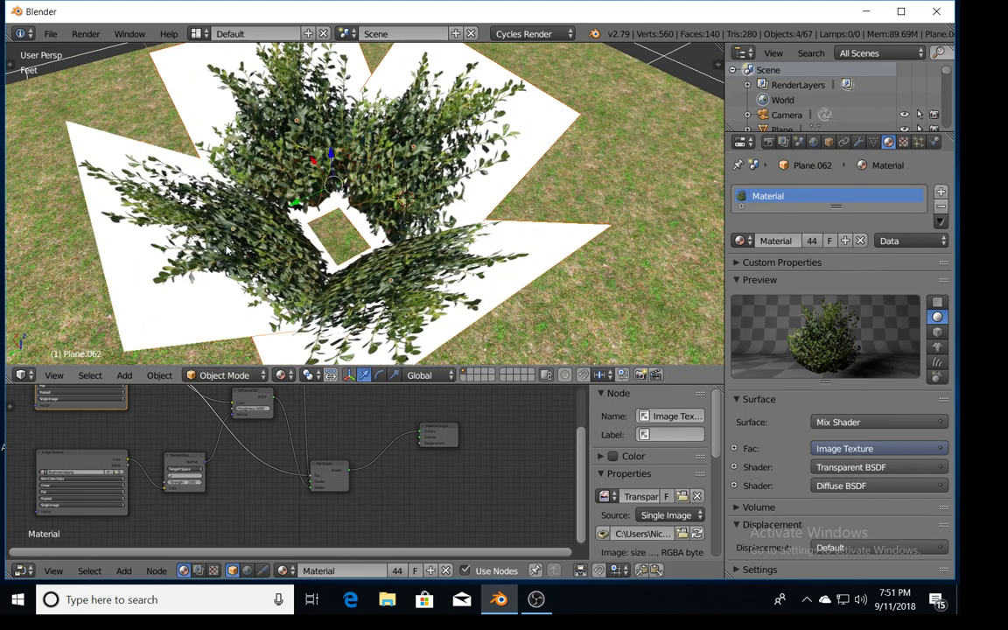
pyautogui.moveTo(207, 224); pyautogui.dragTo(278, 248, button='middle')
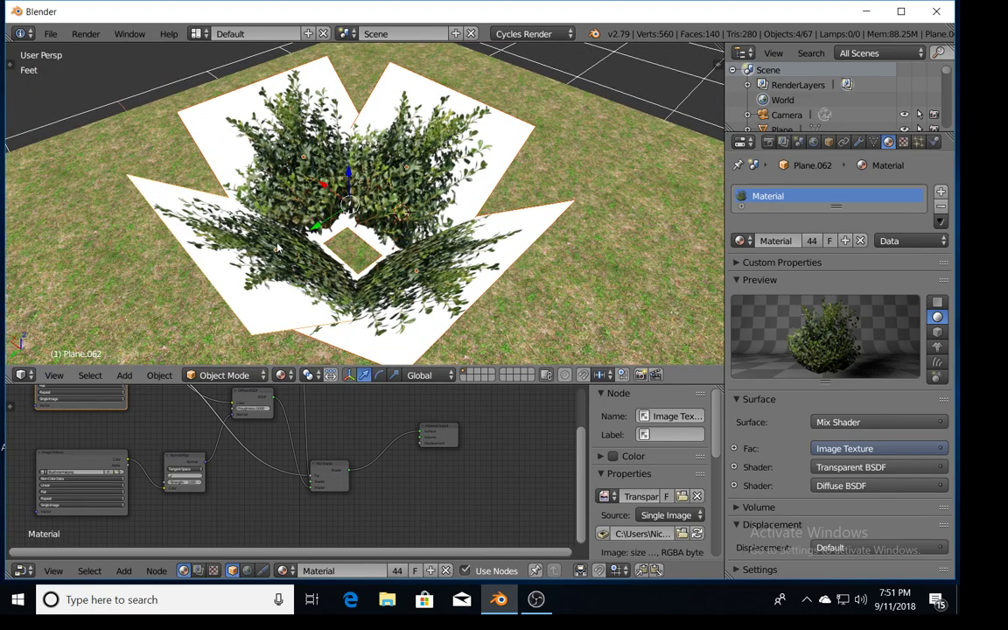
pyautogui.hotkey('shift', 'd')
pyautogui.click(277, 248)
pyautogui.moveTo(350, 177); pyautogui.dragTo(315, 139)
pyautogui.moveTo(386, 191); pyautogui.dragTo(394, 175, button='middle')
# - Scale the second ring to about 0.9 and rotate it about the Z axis to cover the gaps between the lower planes
pyautogui.press('s')
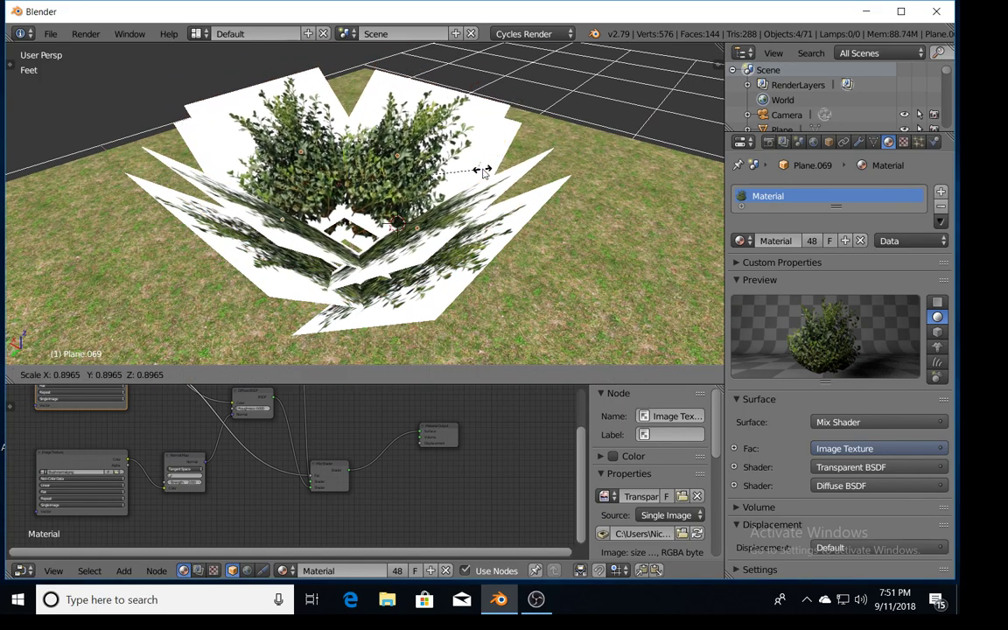
pyautogui.click(482, 170)
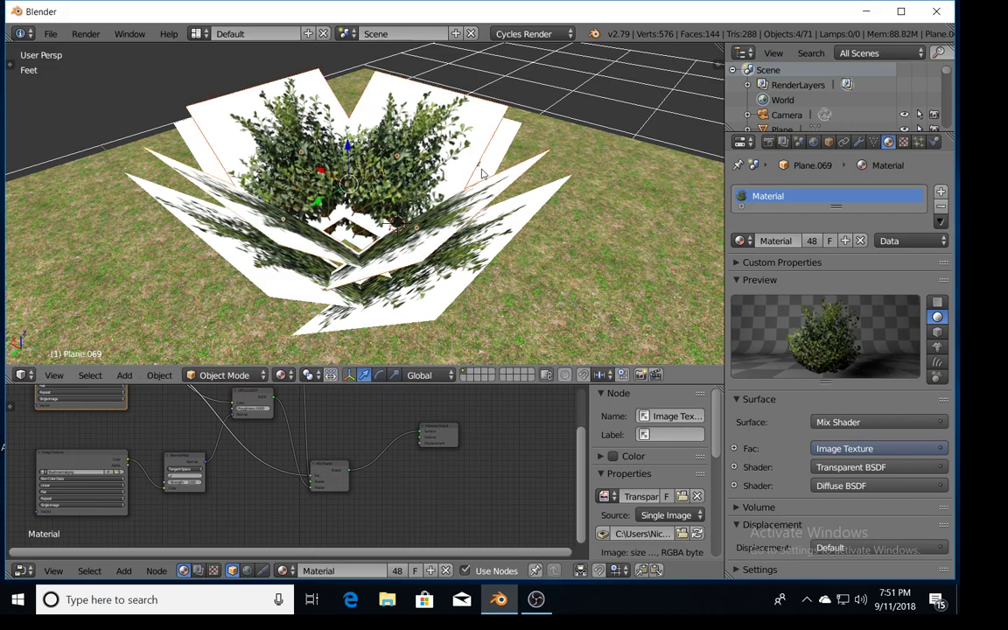
pyautogui.press('r')
pyautogui.press('z')
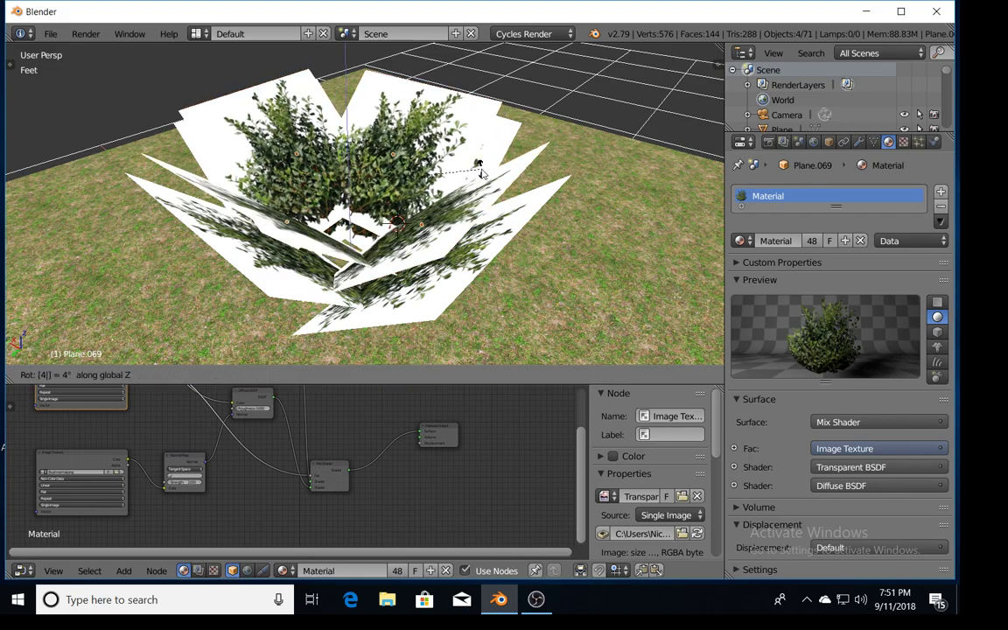
pyautogui.click(482, 174)
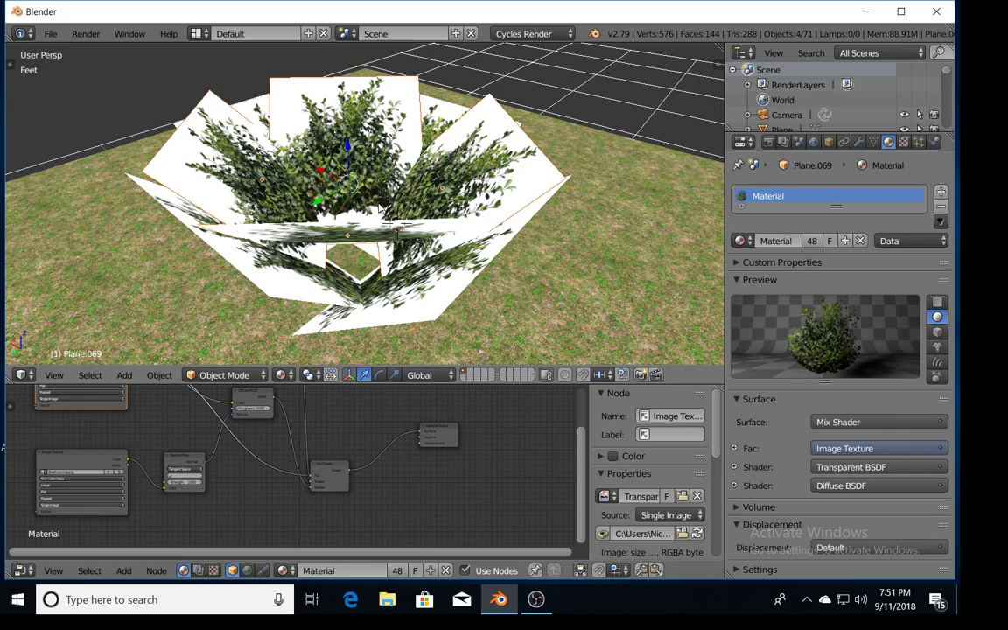
# - Duplicate the second ring of bush planes and raise the copies along the Z axis as a third ring
pyautogui.hotkey('shift', 'd')
pyautogui.moveTo(348, 128); pyautogui.dragTo(348, 122)
pyautogui.moveTo(561, 186); pyautogui.dragTo(537, 190, button='middle')
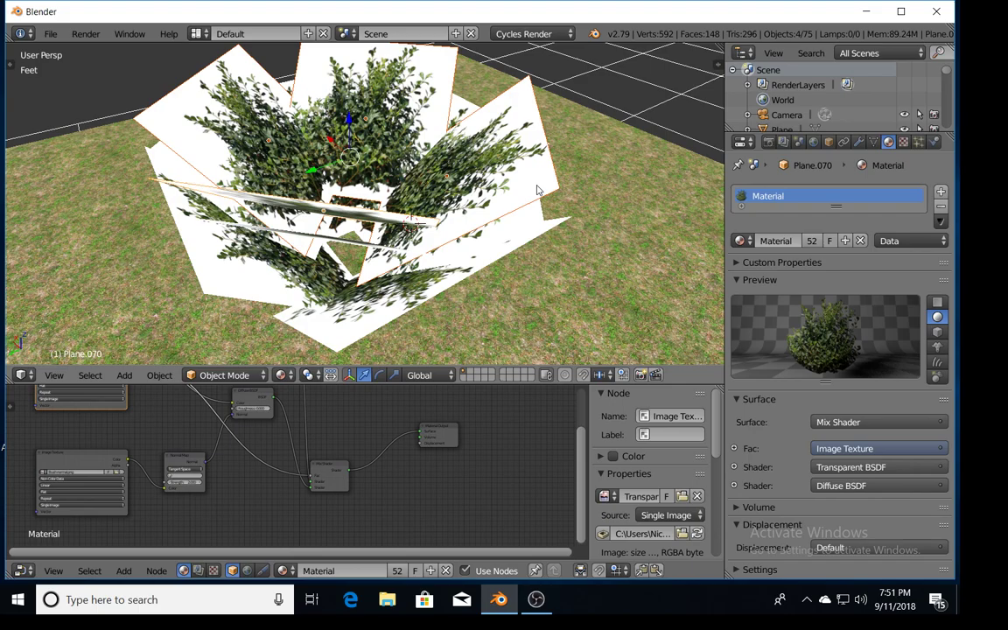
pyautogui.moveTo(560, 203); pyautogui.dragTo(396, 205, button='middle')
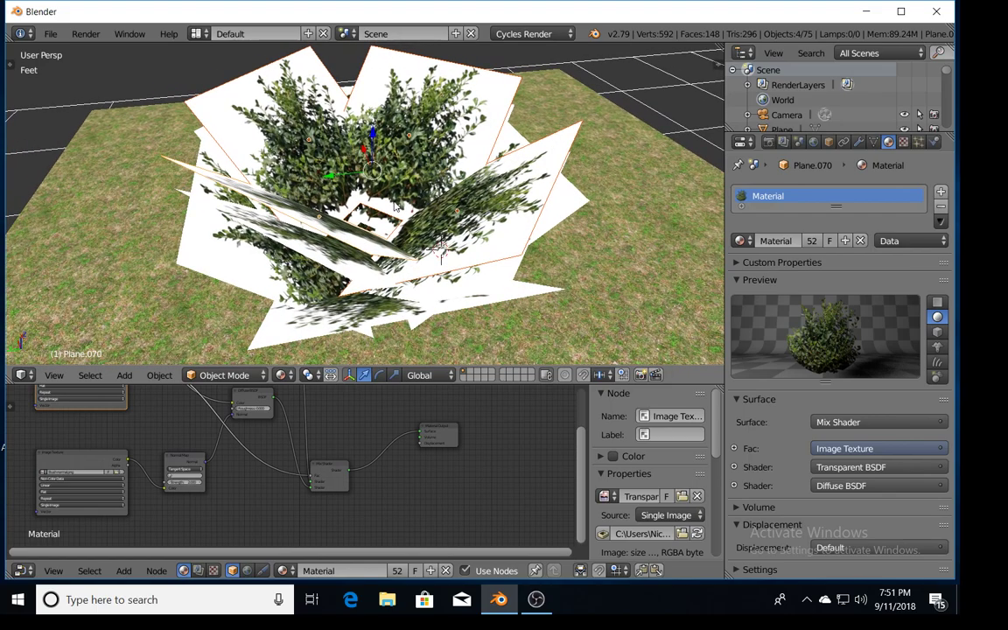
pyautogui.scroll(1, 395, 206)
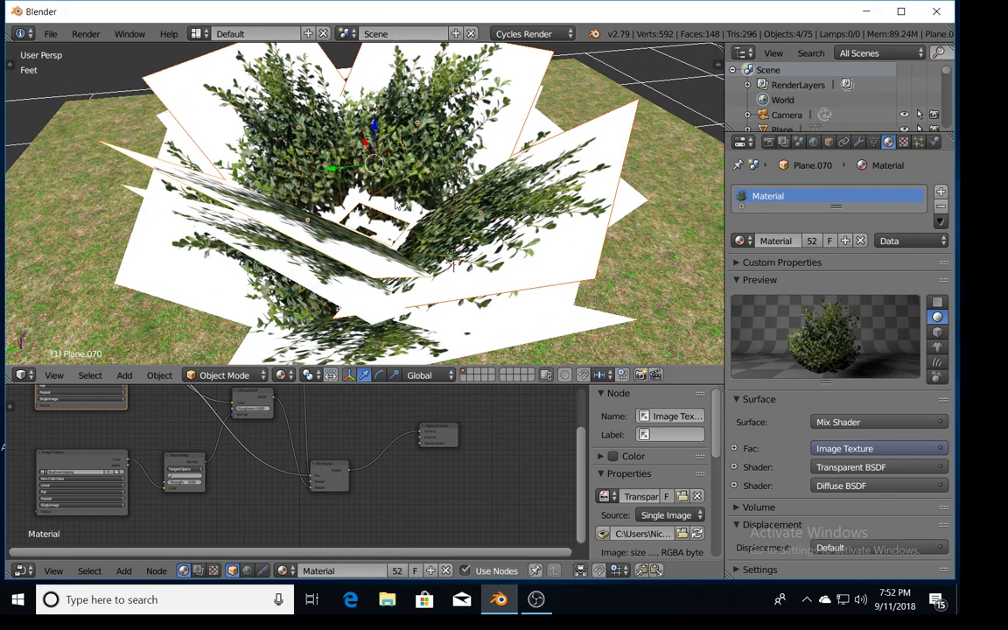
pyautogui.scroll(-1, 415, 225)
pyautogui.moveTo(416, 225); pyautogui.dragTo(382, 213, button='middle')
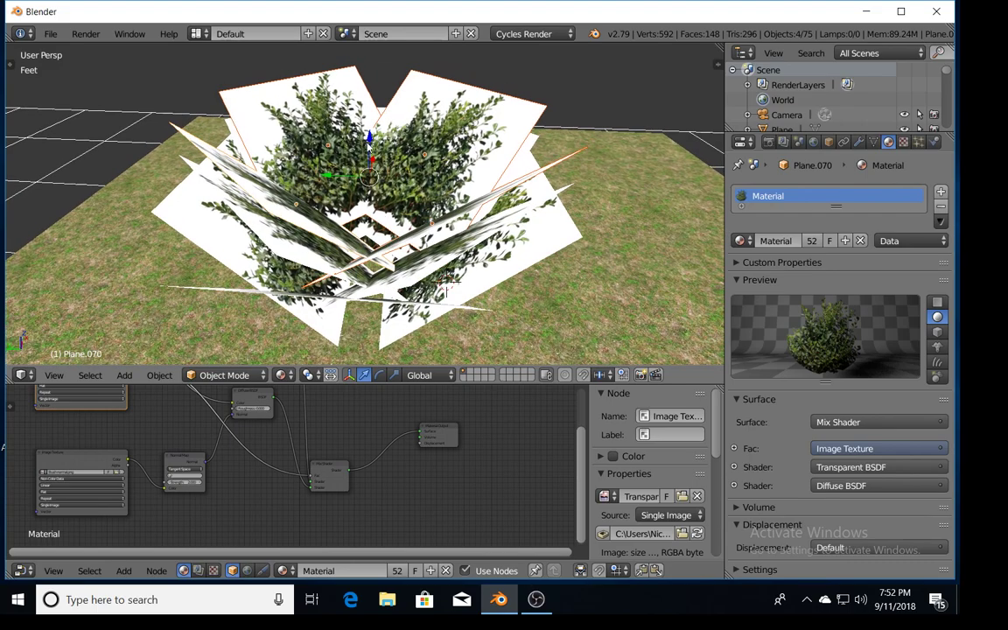
pyautogui.press('g')
pyautogui.press('z')
pyautogui.press('Escape')
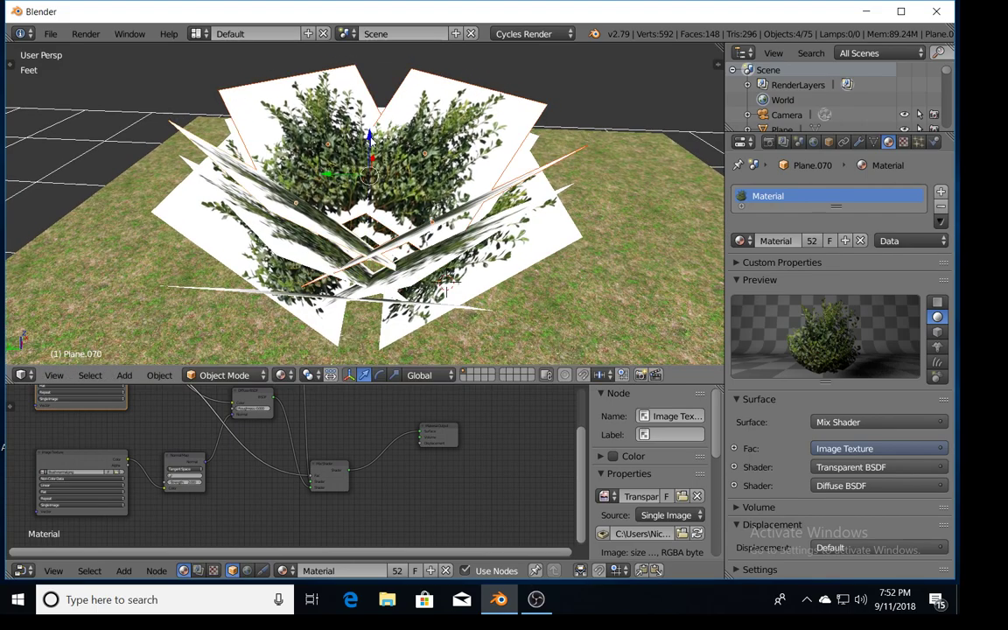
# - Scale the third ring of bush planes down slightly and rotate it 45° about the Z axis
pyautogui.press('s')
pyautogui.click(550, 195)
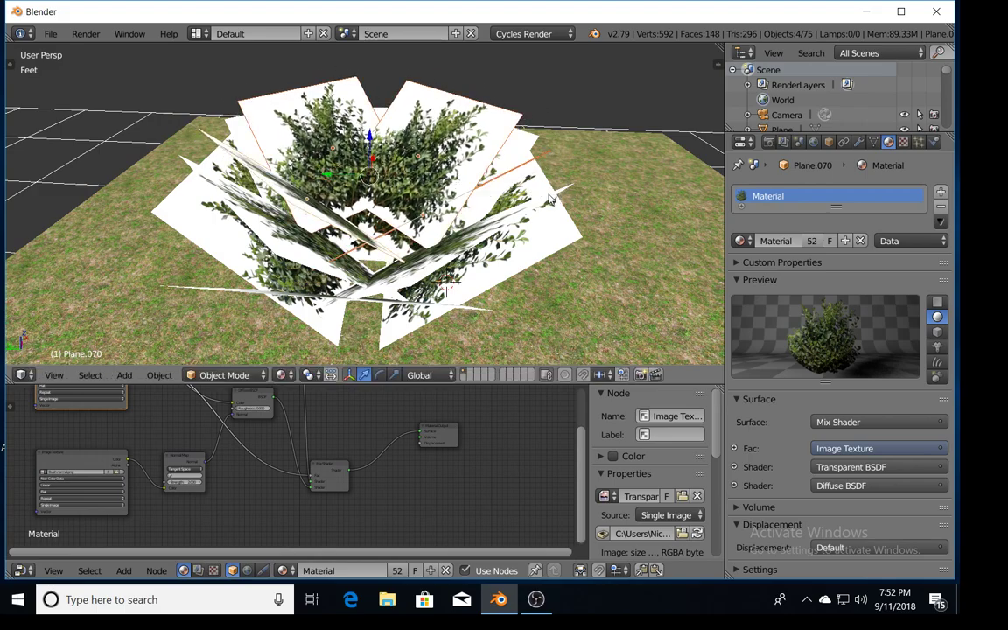
pyautogui.write('rz45')
pyautogui.press('Return')
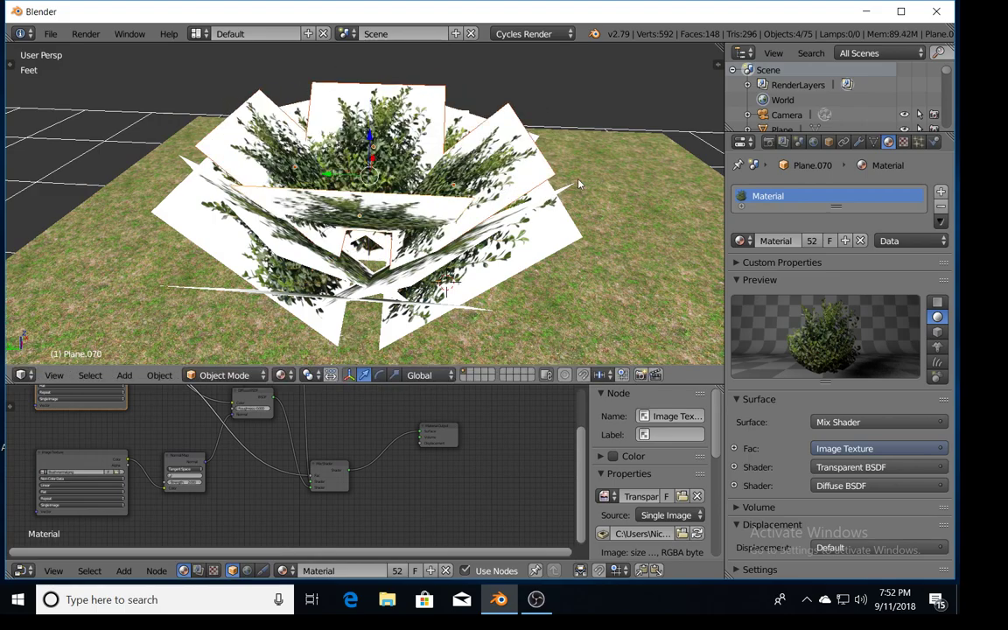
# - Duplicate the third ring of bush planes and raise the copies along the Z axis as a fourth ring
pyautogui.moveTo(574, 186); pyautogui.dragTo(442, 200, button='middle')
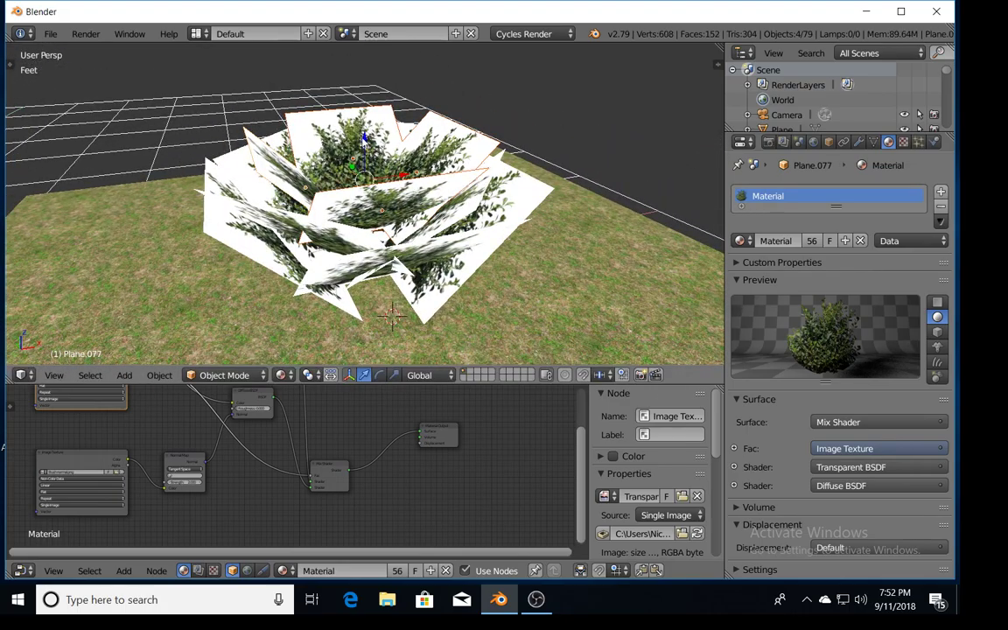
pyautogui.hotkey('shift', 'd')
pyautogui.press('z')
pyautogui.press('Return')
# - Scale the fourth ring of bush planes down and rotate it 45° about the Z axis
pyautogui.press('s')
pyautogui.click(517, 157)
pyautogui.write('r')
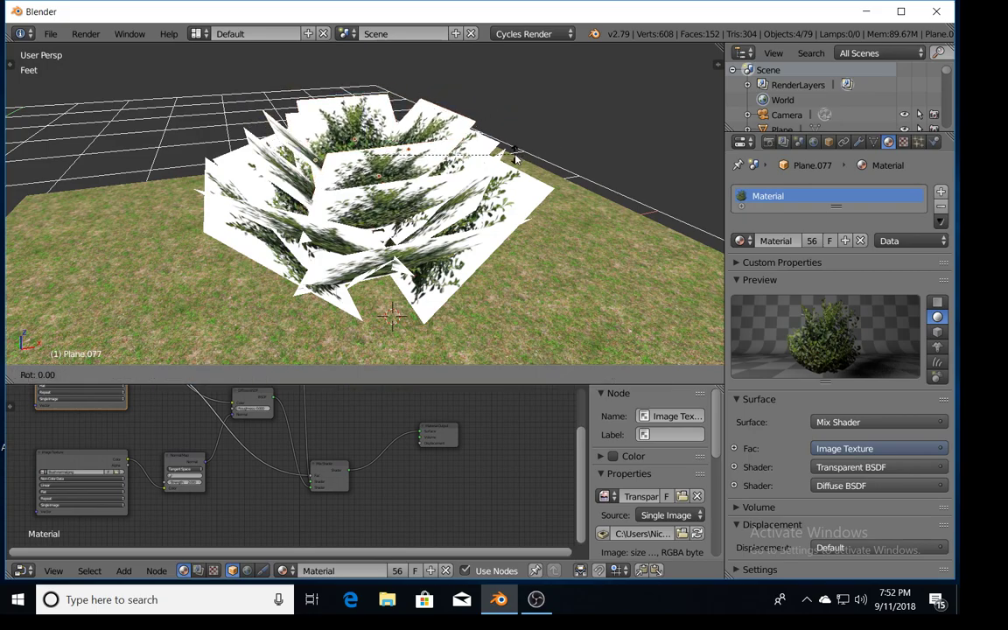
pyautogui.write('z45')
pyautogui.press('Return')
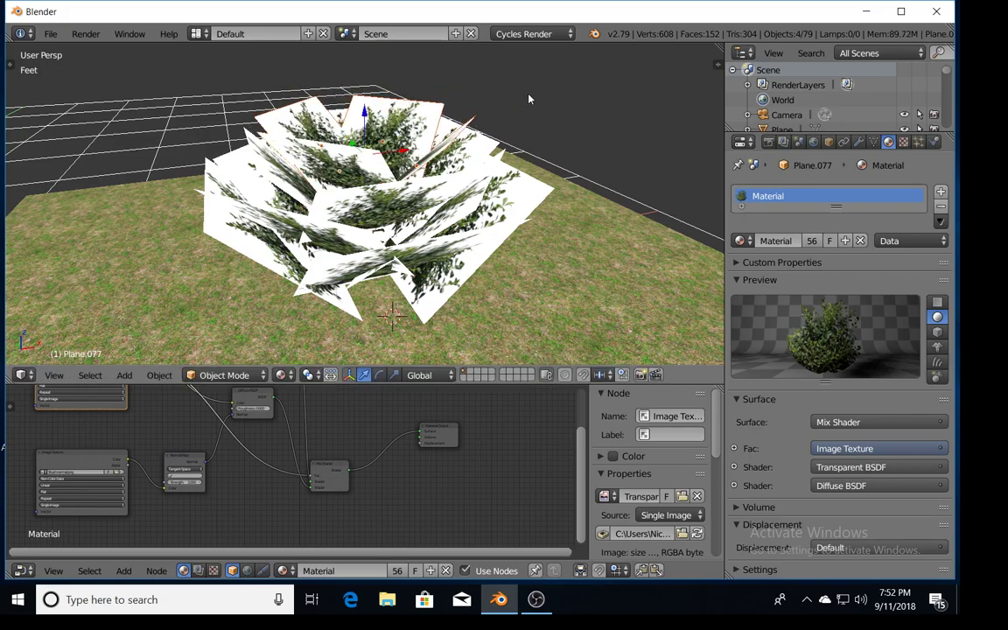
# - Add a new mesh plane and raise it along the Z axis to the upper part of the bush
pyautogui.scroll(1, 434, 200)
pyautogui.moveTo(434, 200); pyautogui.dragTo(409, 235, button='middle')
pyautogui.hotkey('shift', 'a')
pyautogui.moveTo(417, 203)
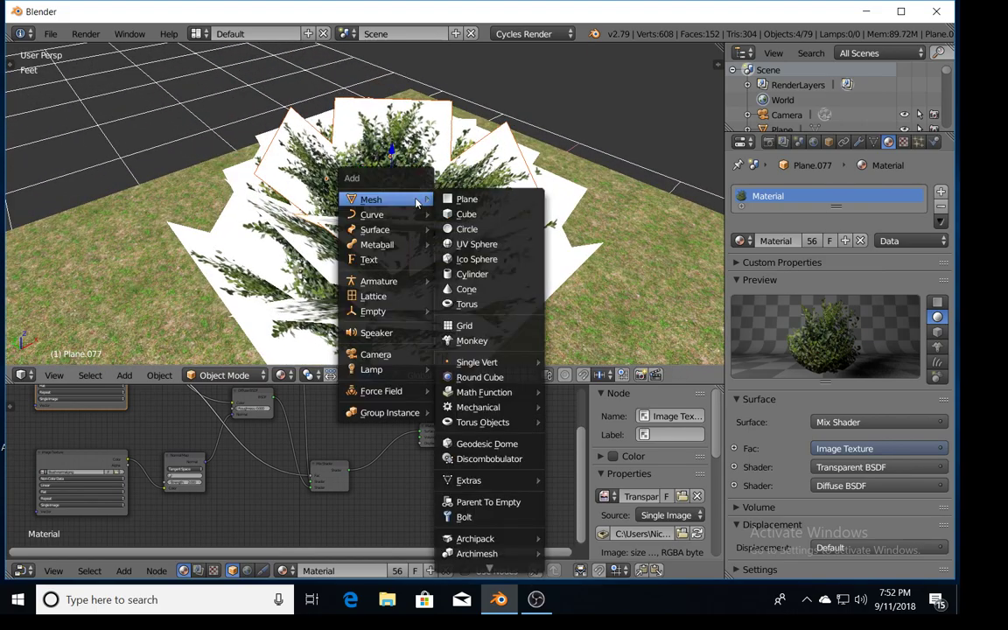
pyautogui.click(465, 198)
pyautogui.press('g')
pyautogui.press('z')
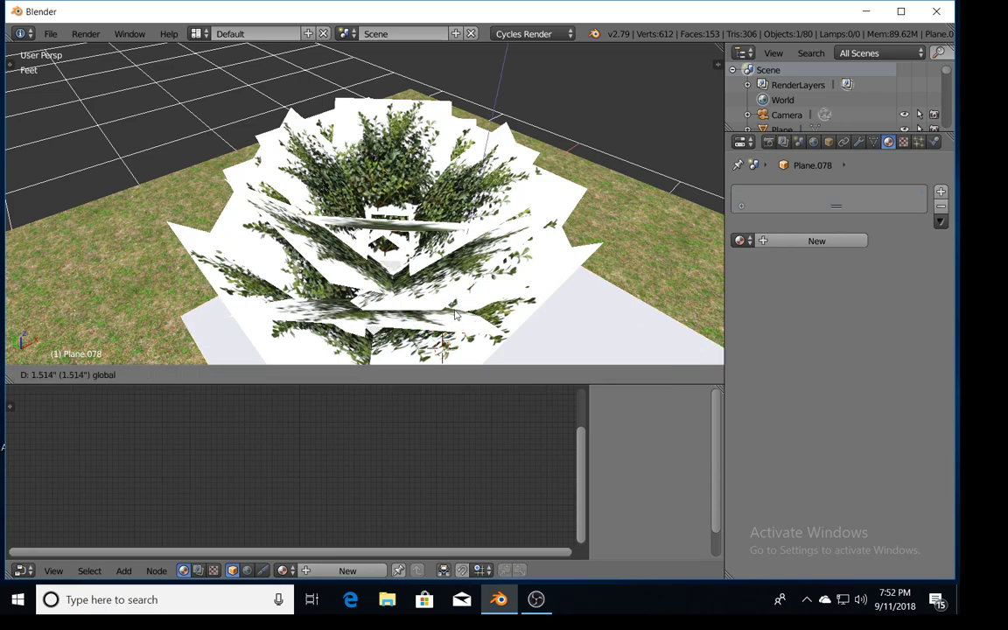
pyautogui.click(459, 217)
pyautogui.moveTo(385, 248); pyautogui.dragTo(443, 234, button='middle')
# - Stand the new plane upright by rotating it 90° about the X axis and 90° about the Z axis
pyautogui.write('r')
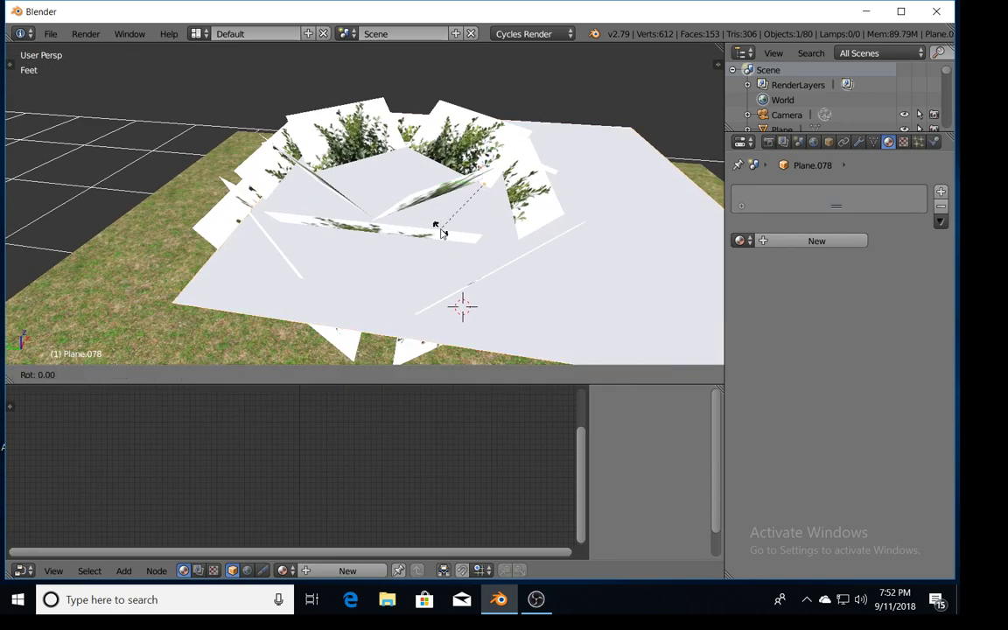
pyautogui.write('x90')
pyautogui.press('Return')
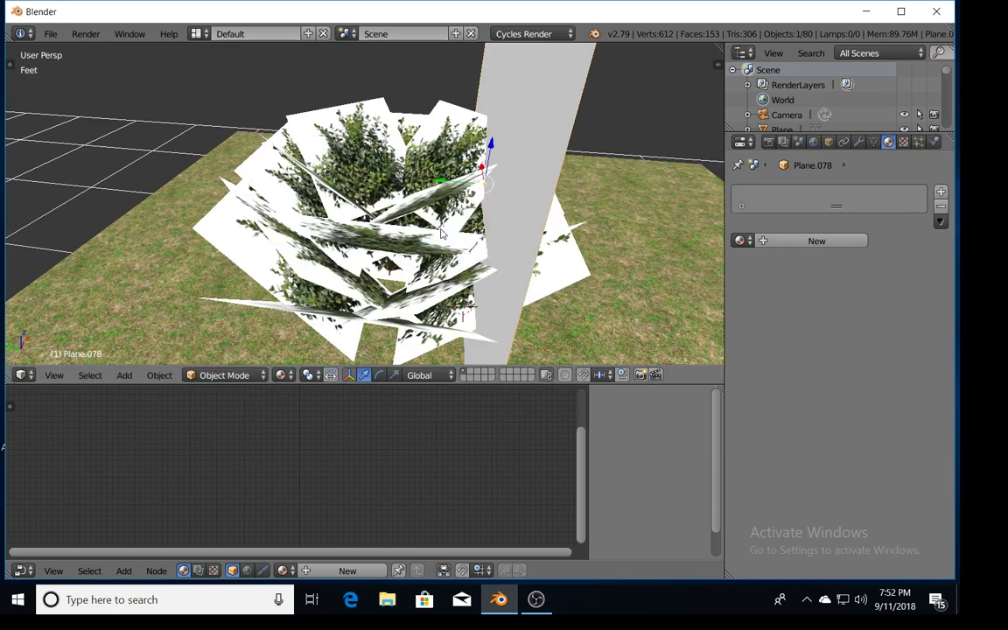
pyautogui.write('rz90')
pyautogui.press('Return')
# - Move the upright plane along the Y axis into the bush's centre, scale it down and lower it between the rings
pyautogui.moveTo(449, 182); pyautogui.dragTo(358, 166)
pyautogui.press('s')
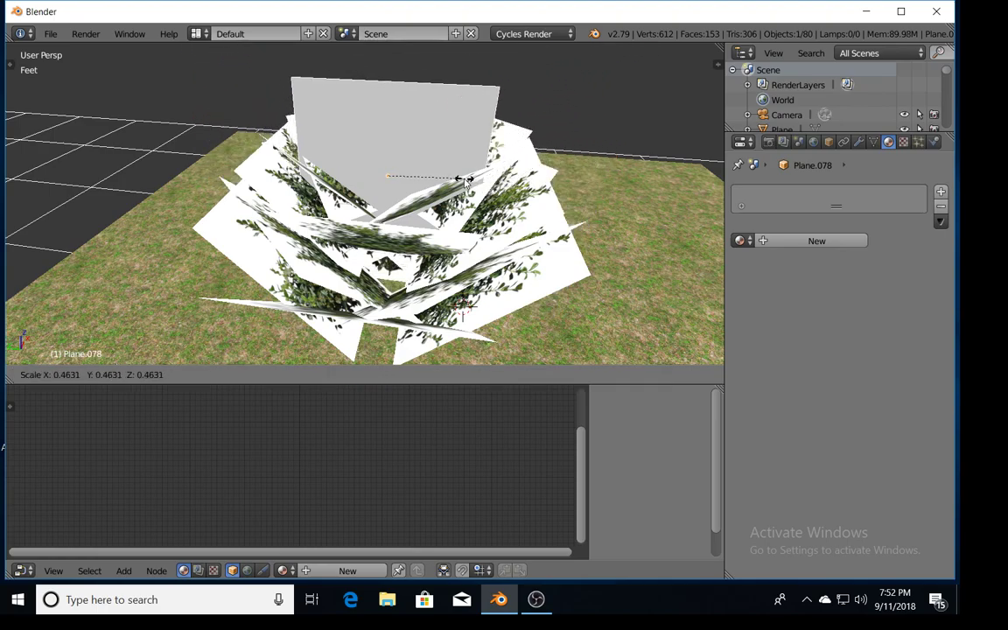
pyautogui.click(454, 182)
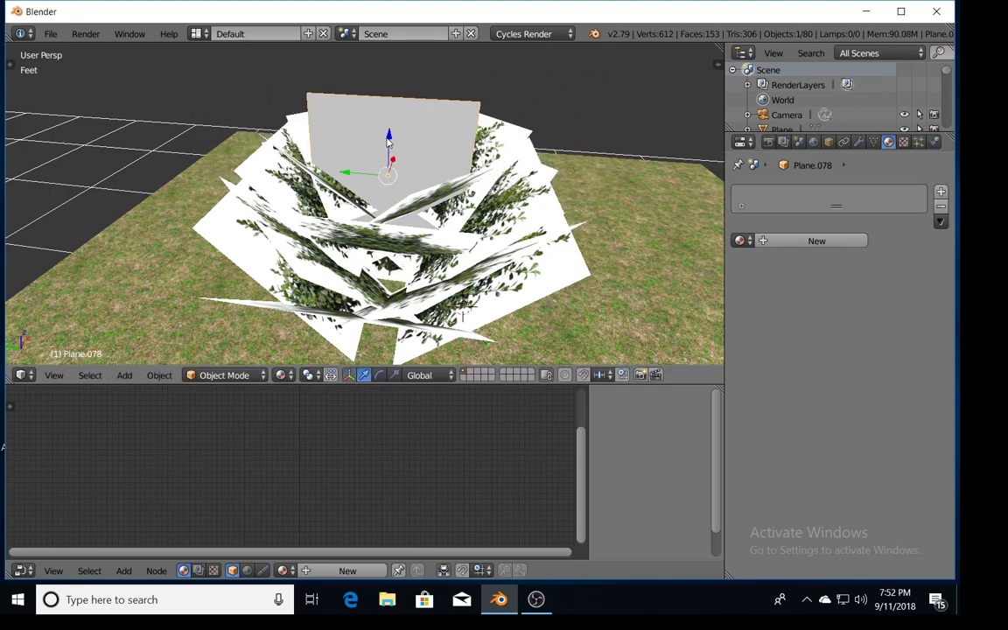
pyautogui.moveTo(389, 143); pyautogui.dragTo(388, 160)
# - Unwrap the upright plane's UVs and assign it the existing bush material named Material
pyautogui.moveTo(349, 159); pyautogui.dragTo(415, 163, button='middle')
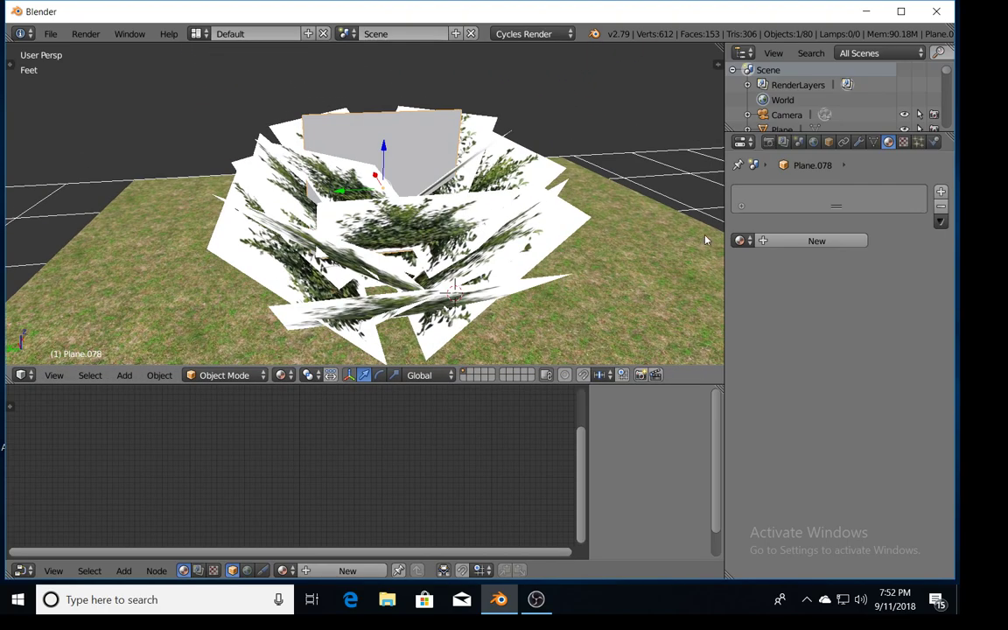
pyautogui.press('Tab')
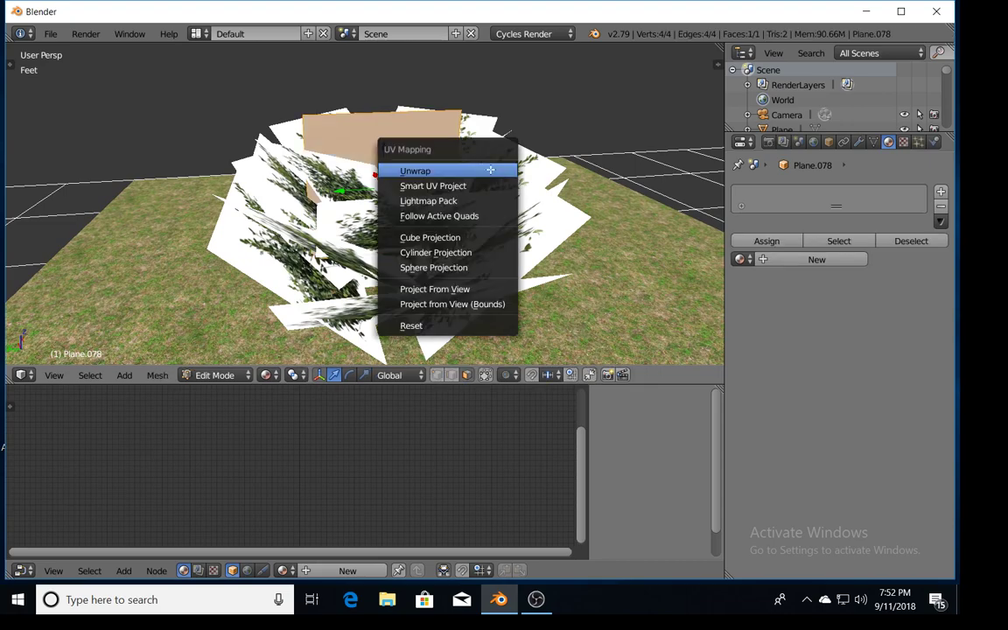
pyautogui.press('Tab')
pyautogui.click(747, 241)
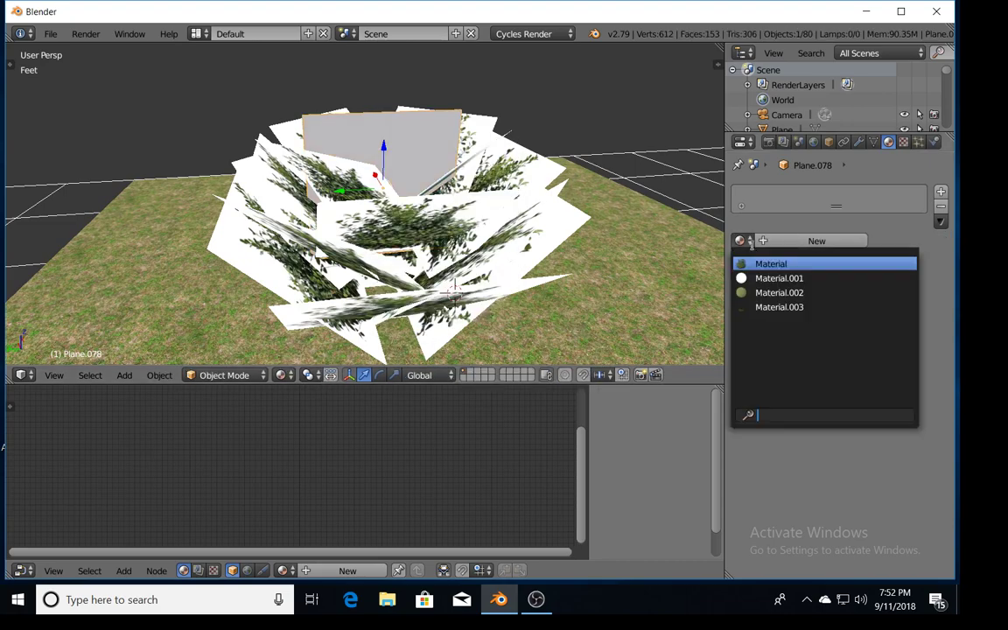
pyautogui.click(758, 264)
# - Nudge the upright plane along the Y axis toward the bush's centre and inspect the whole bush in rendered view
pyautogui.moveTo(683, 240); pyautogui.dragTo(641, 241, button='middle')
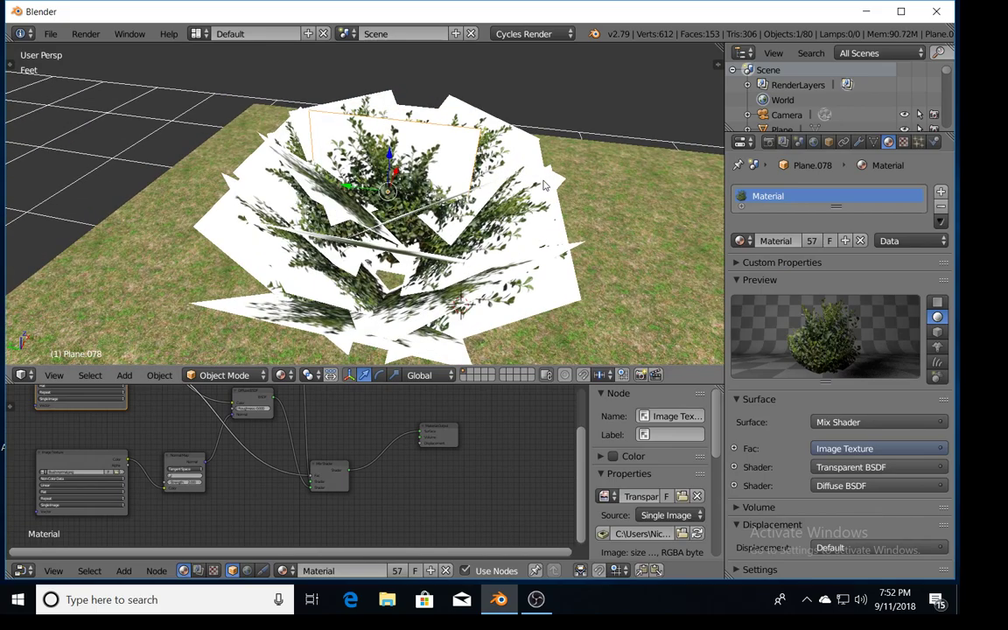
pyautogui.moveTo(350, 186); pyautogui.dragTo(367, 193)
pyautogui.moveTo(379, 219); pyautogui.dragTo(389, 193, button='middle')
pyautogui.hotkey('shift', 'z')
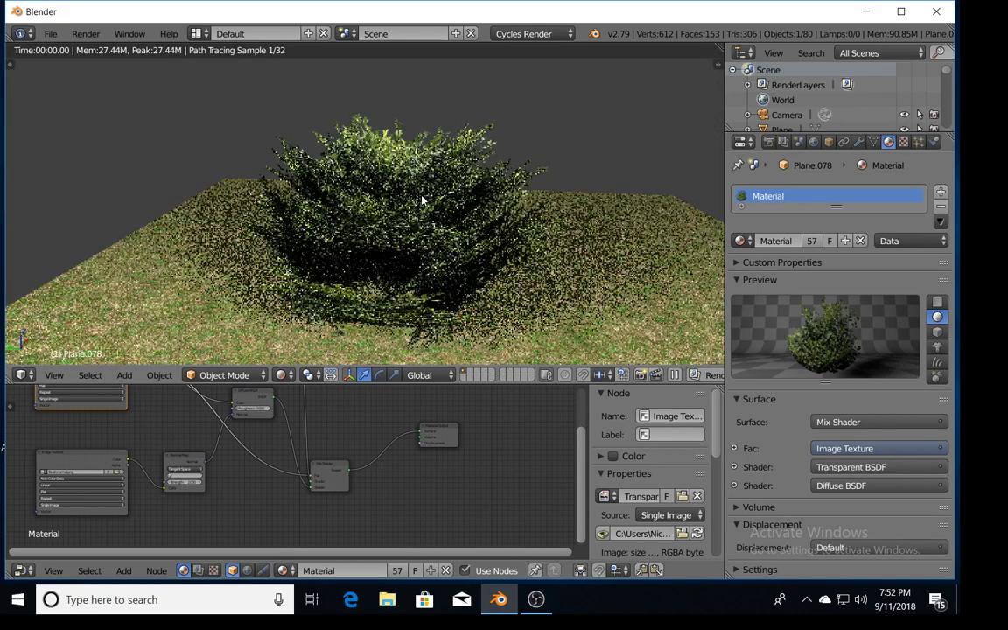
pyautogui.hotkey('shift', 'z')
pyautogui.moveTo(413, 205)
pyautogui.mouseDown(button='middle')
pyautogui.moveTo(322, 322)
pyautogui.moveTo(363, 272)
pyautogui.moveTo(404, 296)
pyautogui.moveTo(376, 250)
pyautogui.moveTo(440, 272)
pyautogui.moveTo(340, 271)
pyautogui.moveTo(293, 256)
pyautogui.moveTo(325, 262)
pyautogui.mouseUp(button='middle')
pyautogui.hotkey('shift', 'z')
pyautogui.scroll(3, 435, 265)
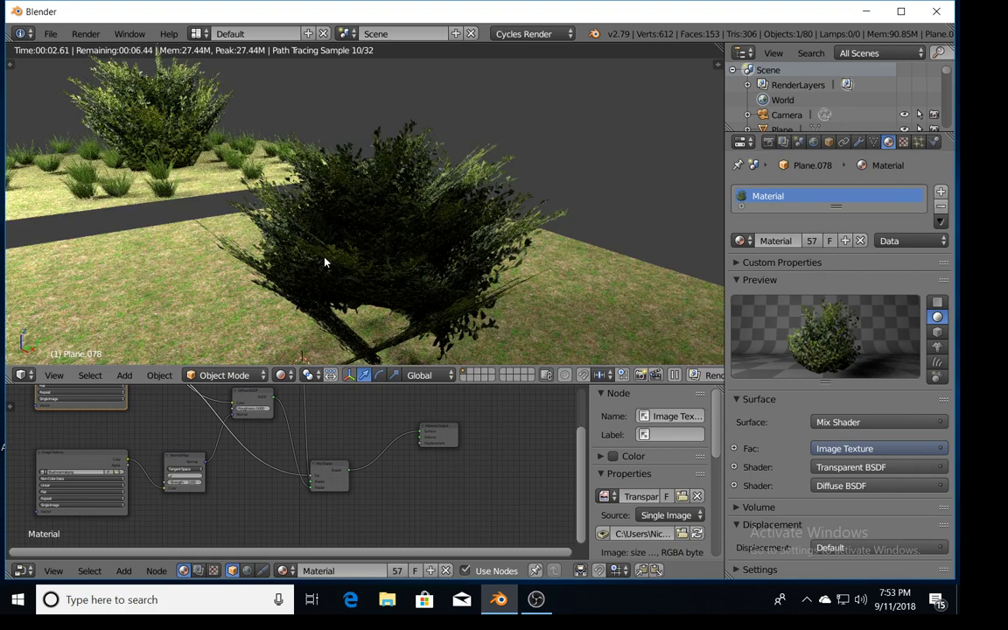
pyautogui.hotkey('shift', 'z')
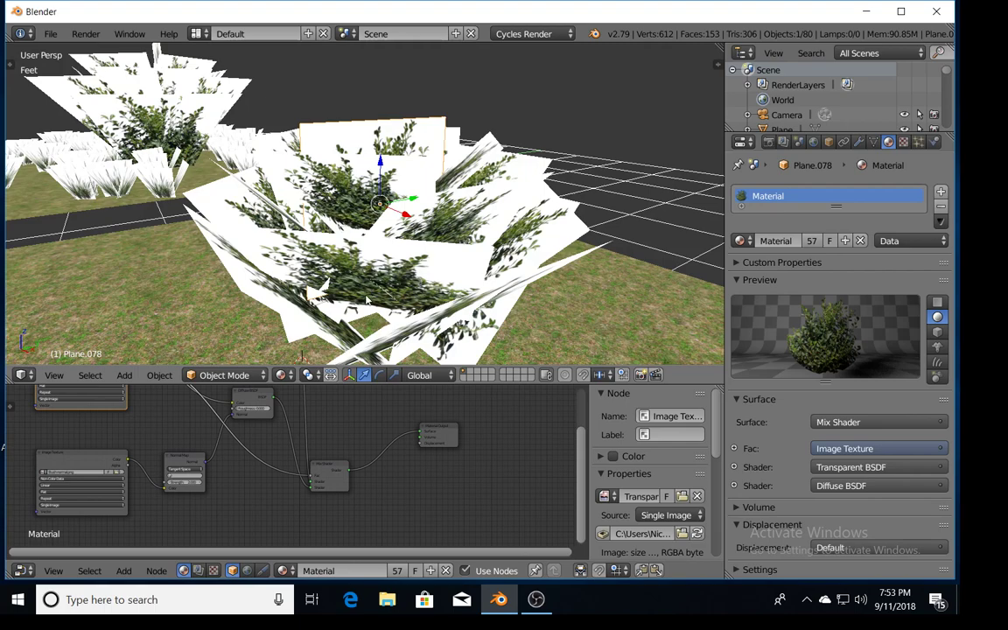
# - Shift Plane.068, a front plane in the bush's tilted ring, along the Z axis
pyautogui.rightClick(378, 276)
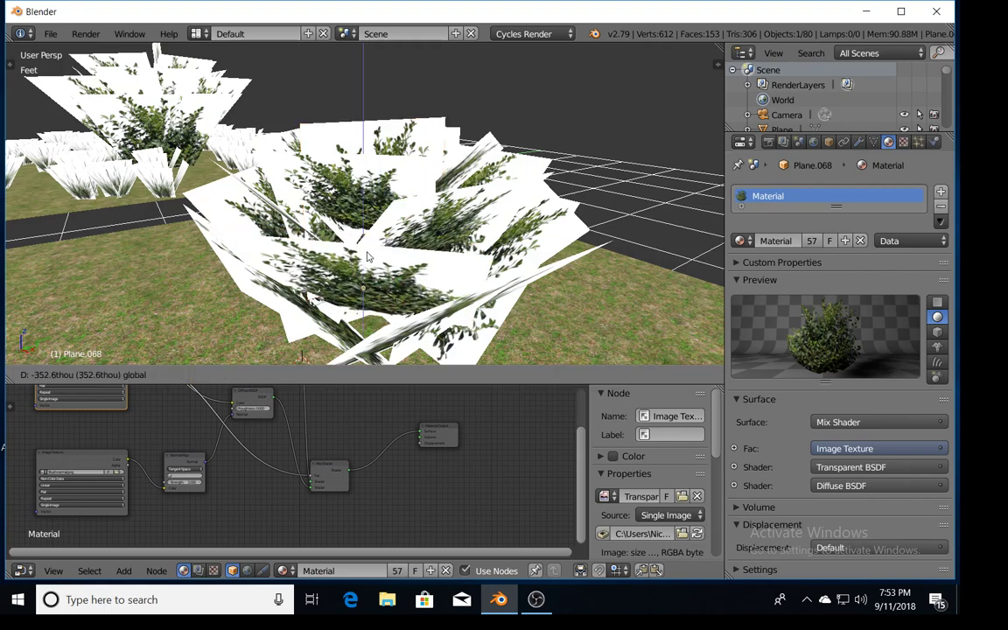
pyautogui.press('g')
pyautogui.press('Escape')
pyautogui.press('g')
pyautogui.click(315, 280)
pyautogui.moveTo(356, 289); pyautogui.dragTo(440, 335, button='middle')
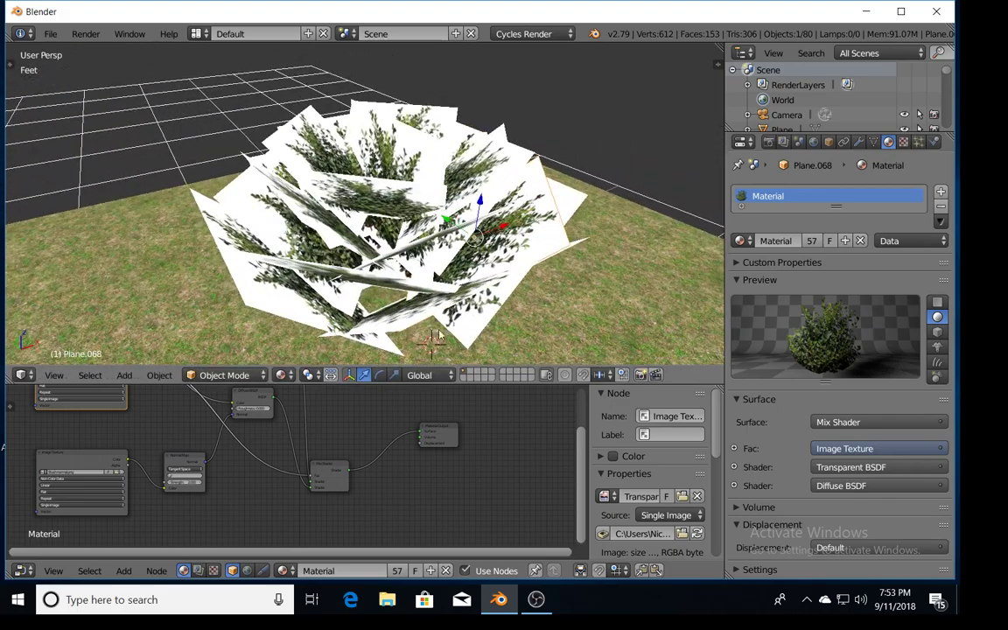
# - Nudge Plane.066, the nearest plane of the bush's lower ring, closer to its neighbours, including along the Y axis
pyautogui.rightClick(387, 287)
pyautogui.press('g')
pyautogui.click(368, 291)
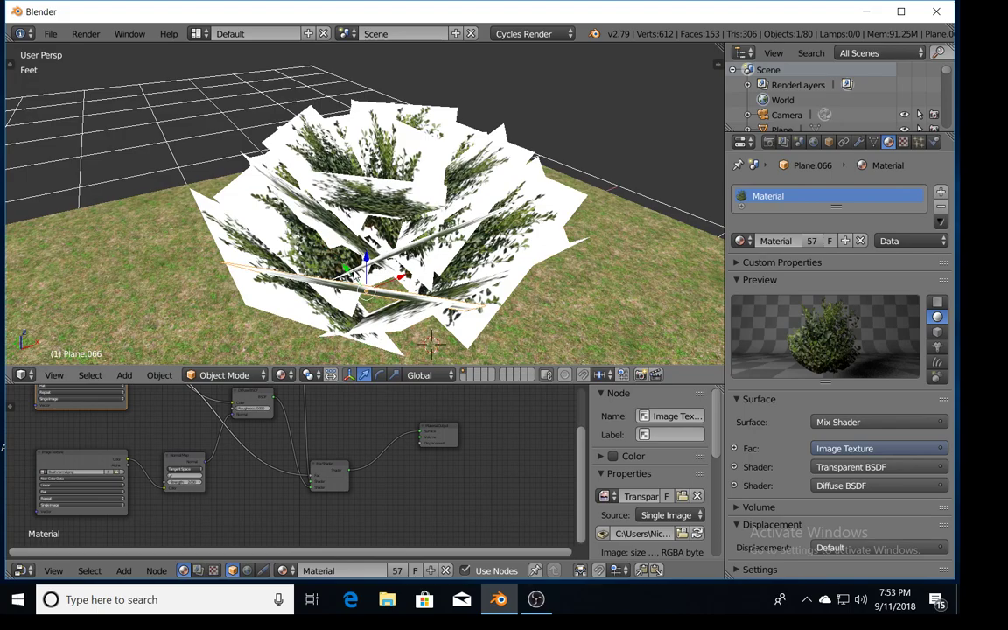
pyautogui.press('g')
pyautogui.click(394, 280)
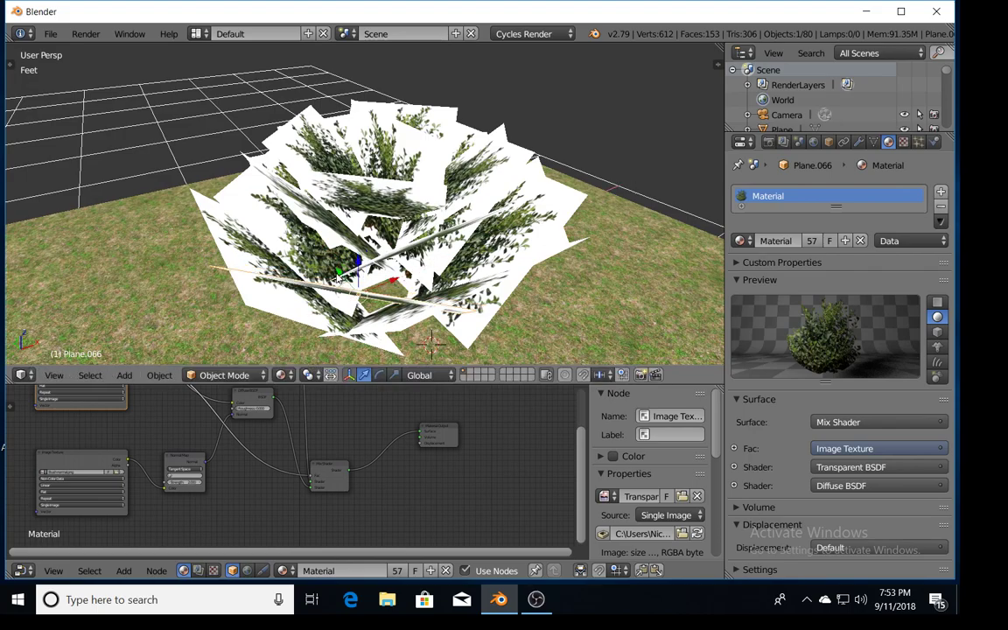
pyautogui.moveTo(338, 274); pyautogui.dragTo(347, 286)
# - Move Plane.069, the tilted plane above the gap in the bush's near side, slightly along the X axis
pyautogui.moveTo(314, 282); pyautogui.dragTo(338, 255, button='middle')
pyautogui.rightClick(336, 253)
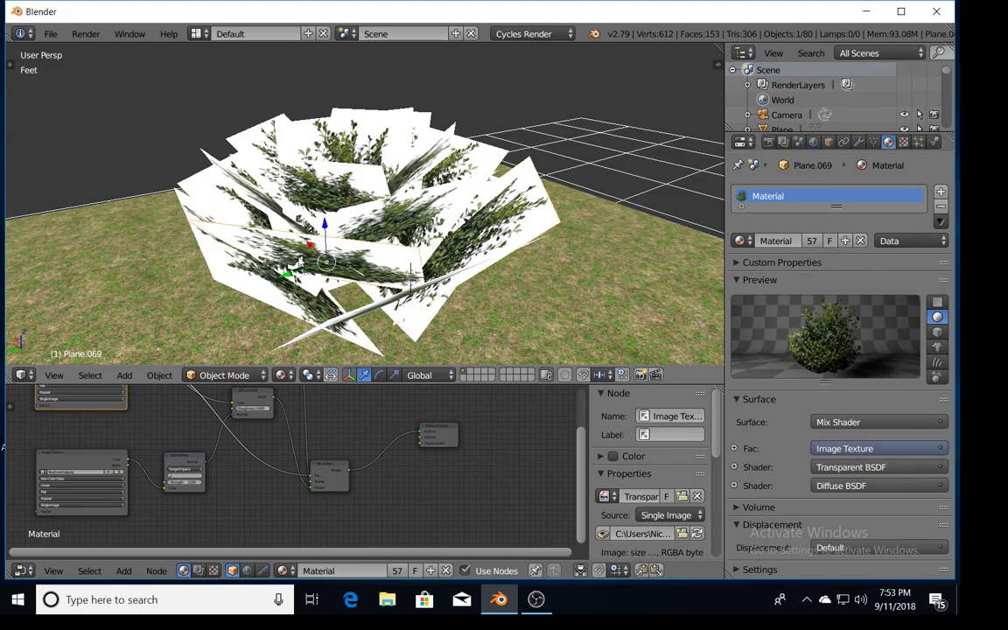
pyautogui.press('g')
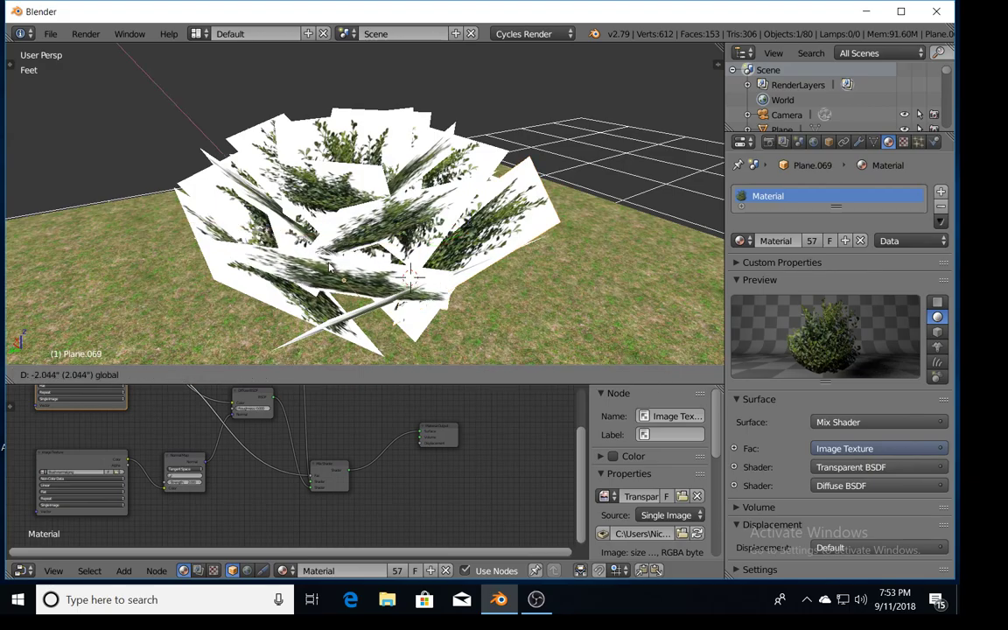
pyautogui.click(318, 271)
# - Reposition Plane.067 on the near side of the bush's lower ring against the adjoining planes
pyautogui.moveTo(319, 272); pyautogui.dragTo(347, 294, button='middle')
pyautogui.rightClick(349, 296)
pyautogui.press('g')
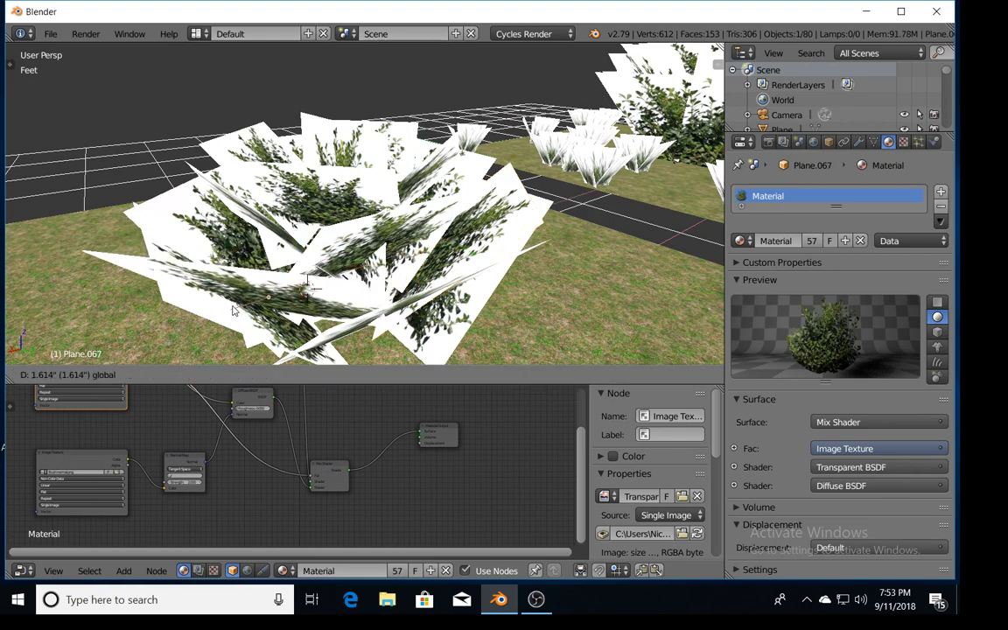
pyautogui.click(308, 289)
pyautogui.moveTo(286, 316); pyautogui.dragTo(261, 296)
pyautogui.moveTo(260, 320); pyautogui.dragTo(289, 283, button='middle')
# - Examine the bush's fullness and remaining gaps from several sides in rendered view, including in a maximized viewport
pyautogui.hotkey('shift', 'z')
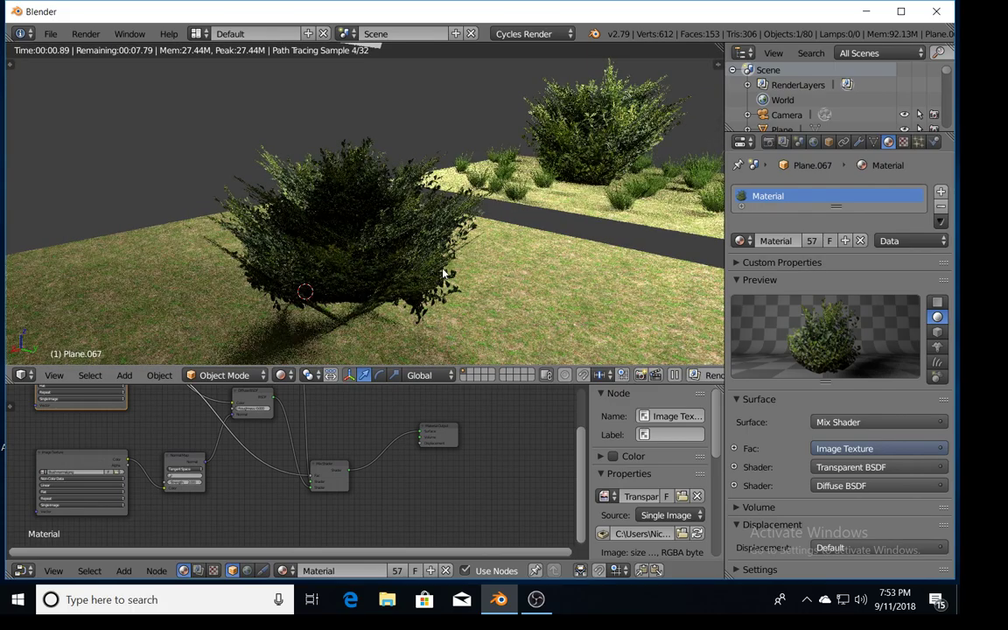
pyautogui.moveTo(445, 274); pyautogui.dragTo(435, 271, button='middle')
pyautogui.scroll(-2, 435, 272)
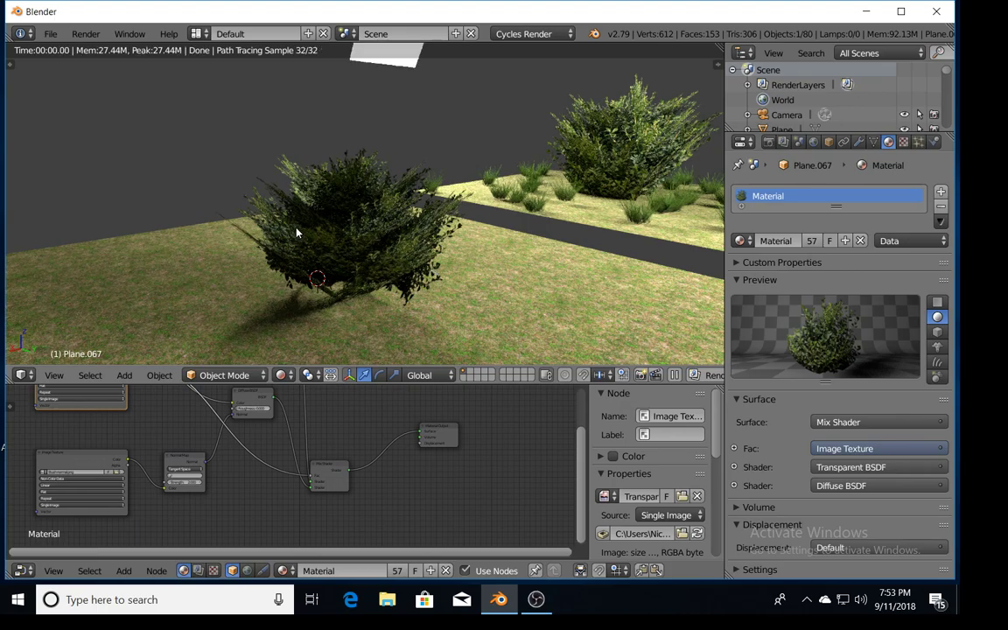
pyautogui.scroll(4, 341, 243)
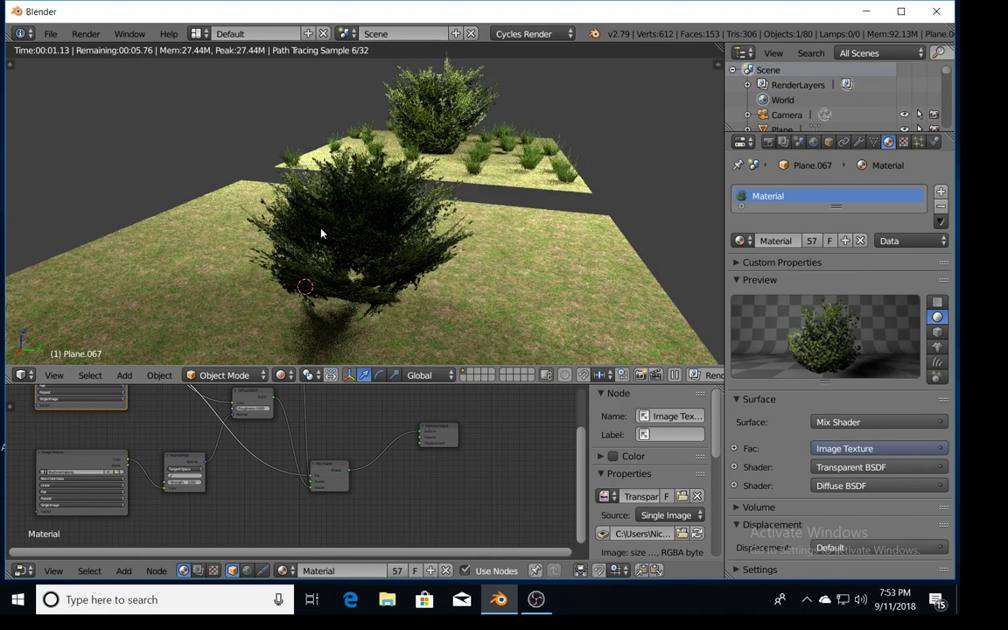
pyautogui.moveTo(321, 234); pyautogui.dragTo(309, 219, button='middle')
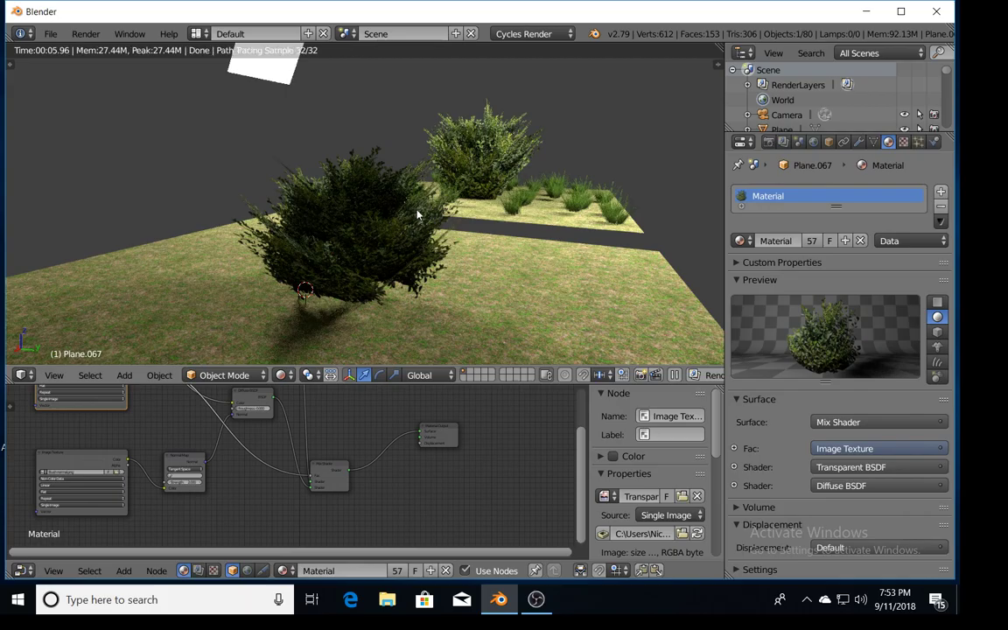
pyautogui.moveTo(418, 214); pyautogui.dragTo(334, 206, button='middle')
pyautogui.hotkey('shift', 'space')
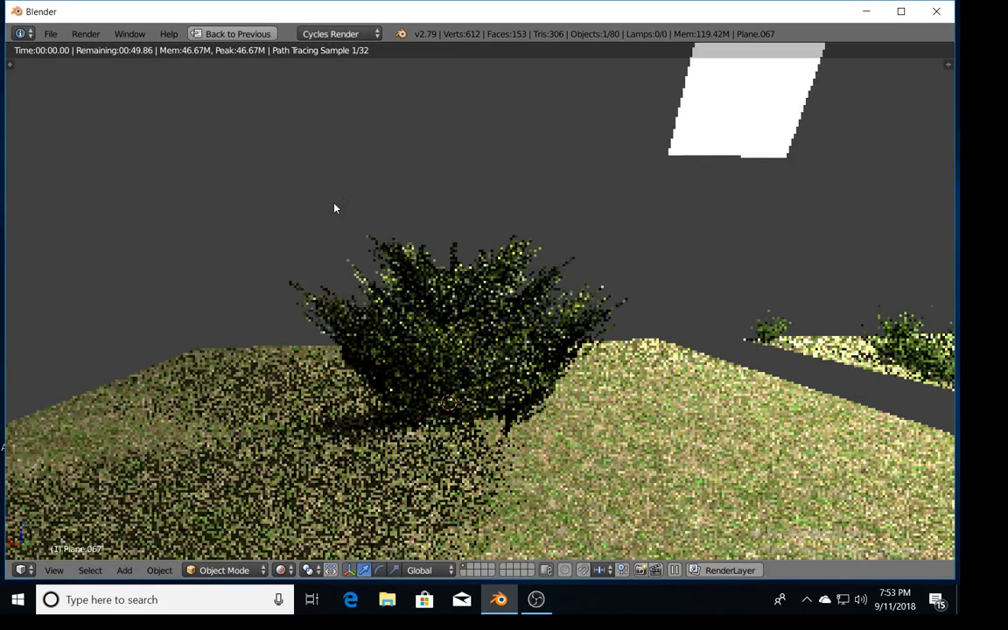
pyautogui.scroll(2, 512, 292)
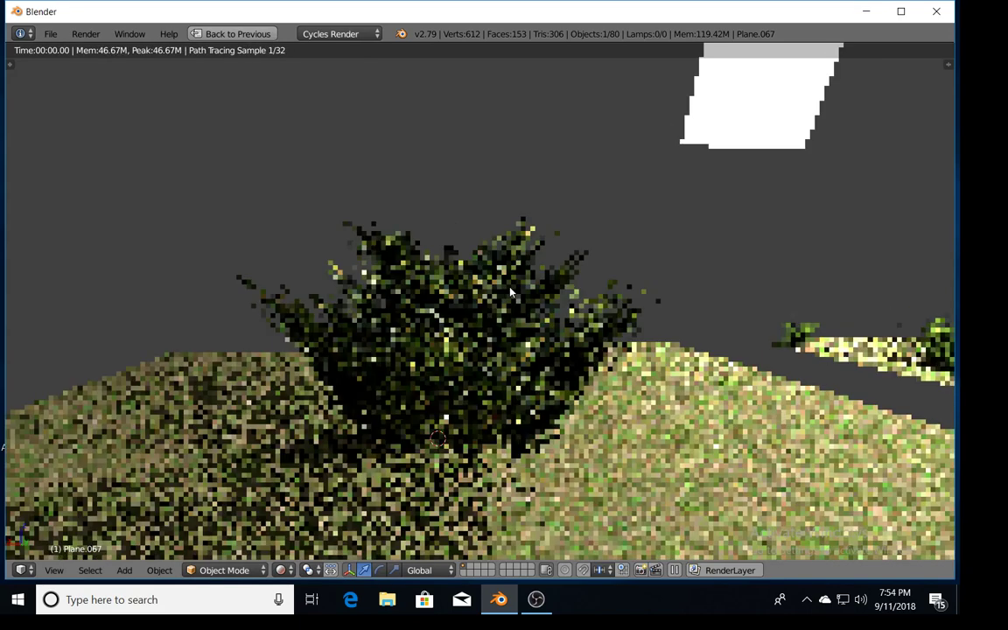
pyautogui.moveTo(512, 293); pyautogui.dragTo(480, 313, button='middle')
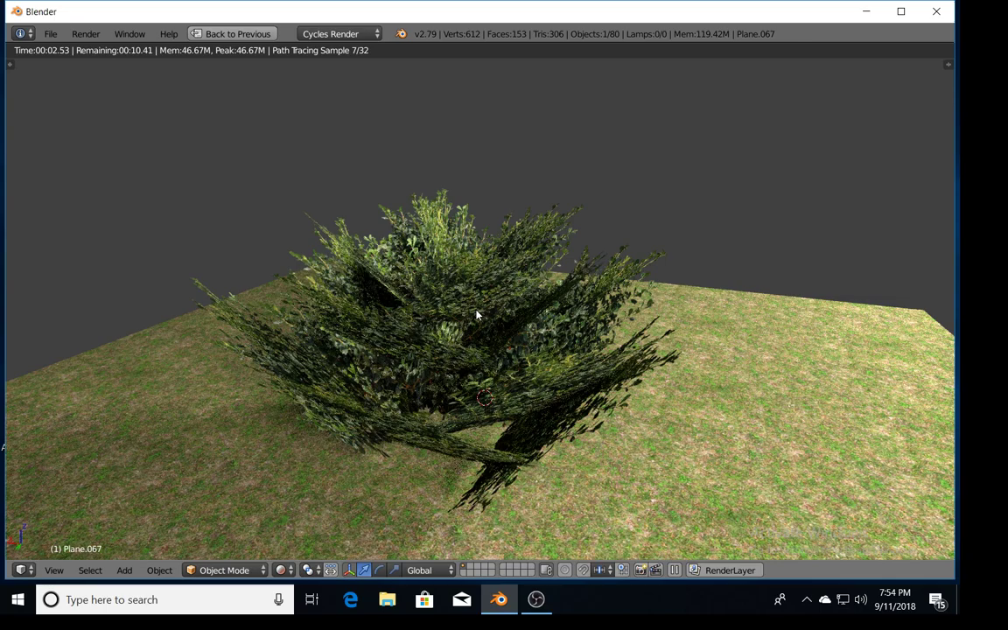
# - Leave rendered view and examine how the bush's tilted plane rings are arranged from several sides
pyautogui.hotkey('shift', 'z')
pyautogui.scroll(-2, 768, 379)
pyautogui.keyDown('shift'); pyautogui.moveTo(769, 379); pyautogui.dragTo(624, 356, button='middle'); pyautogui.keyUp('shift')
pyautogui.moveTo(388, 320); pyautogui.dragTo(393, 344, button='middle')
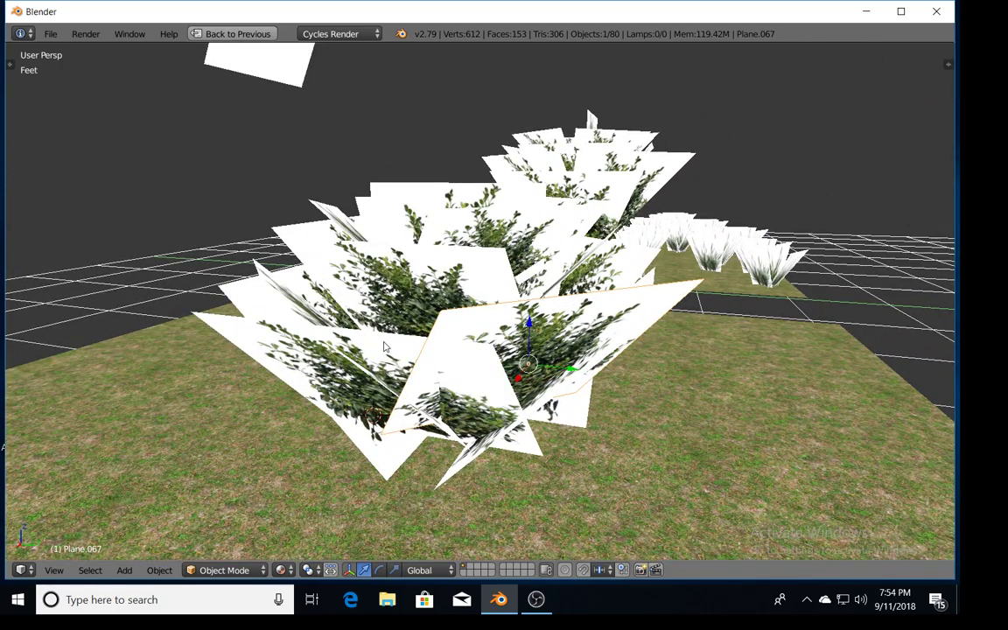
pyautogui.moveTo(331, 399); pyautogui.dragTo(376, 339, button='middle')
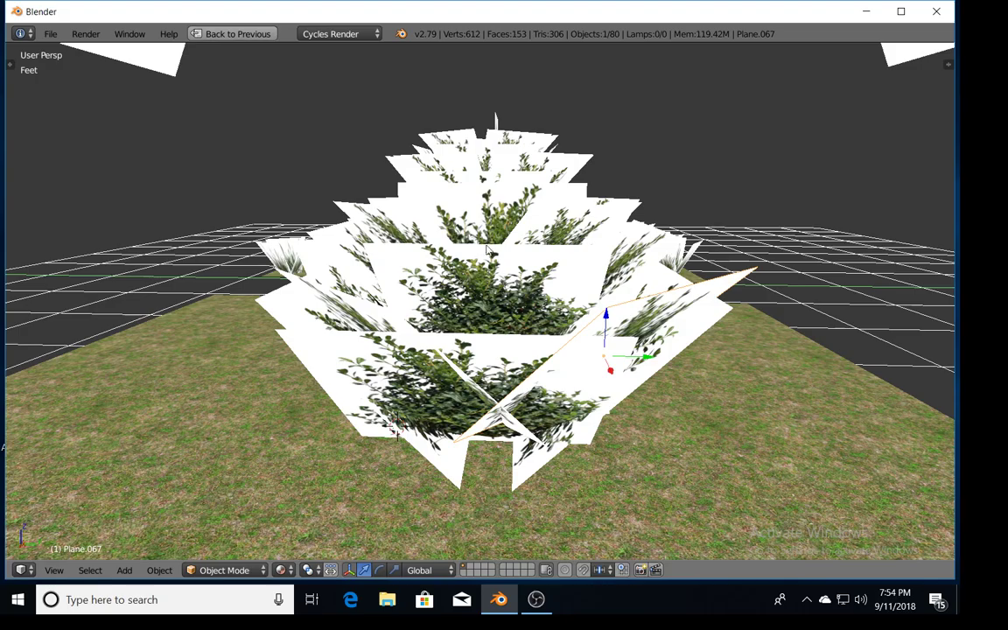
pyautogui.moveTo(484, 226); pyautogui.dragTo(554, 249, button='middle')
pyautogui.scroll(4, 553, 250)
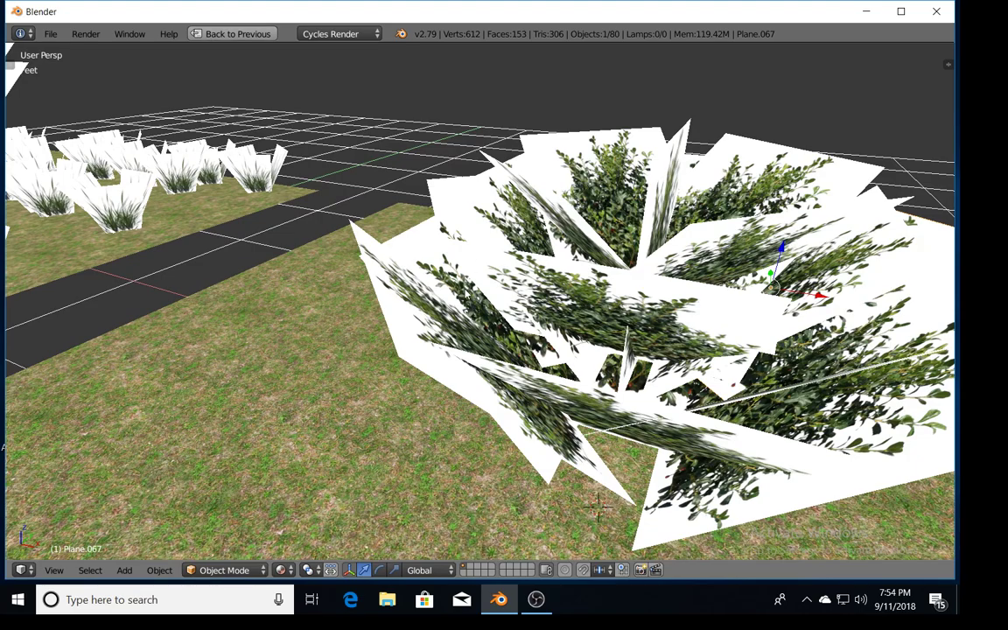
pyautogui.moveTo(455, 255); pyautogui.dragTo(502, 292, button='middle')
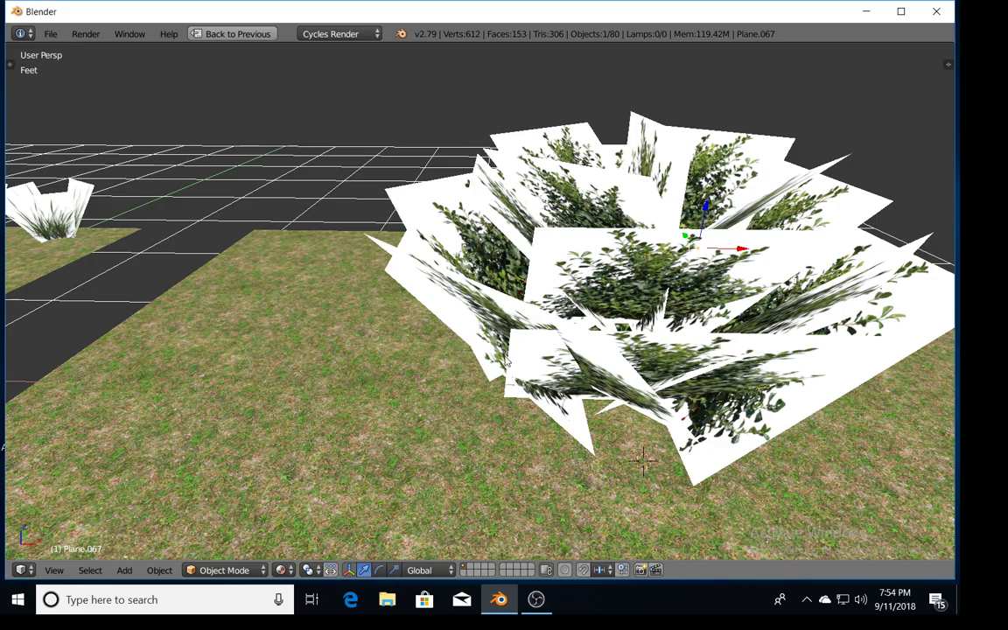
pyautogui.moveTo(393, 379); pyautogui.dragTo(386, 344, button='middle')
pyautogui.moveTo(364, 304)
pyautogui.mouseDown(button='middle')
pyautogui.moveTo(350, 281)
pyautogui.moveTo(372, 318)
pyautogui.mouseUp(button='middle')
# - Box-select the old grass patch with its large bush and grass clumps and delete them
pyautogui.scroll(-5, 350, 281)
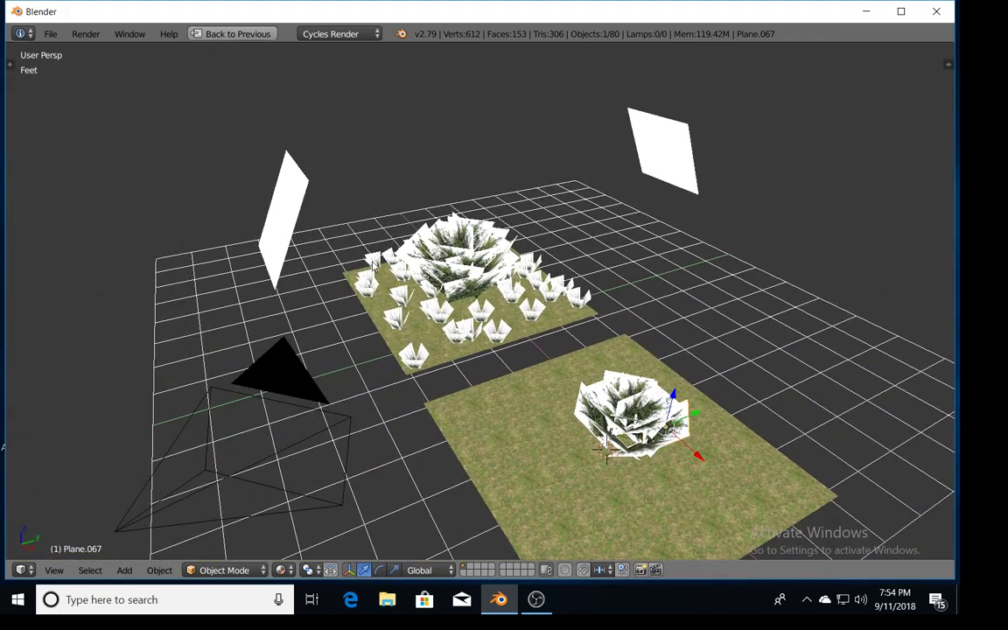
pyautogui.press('b')
pyautogui.moveTo(355, 236); pyautogui.dragTo(582, 336)
pyautogui.press('x')
pyautogui.click(555, 313)
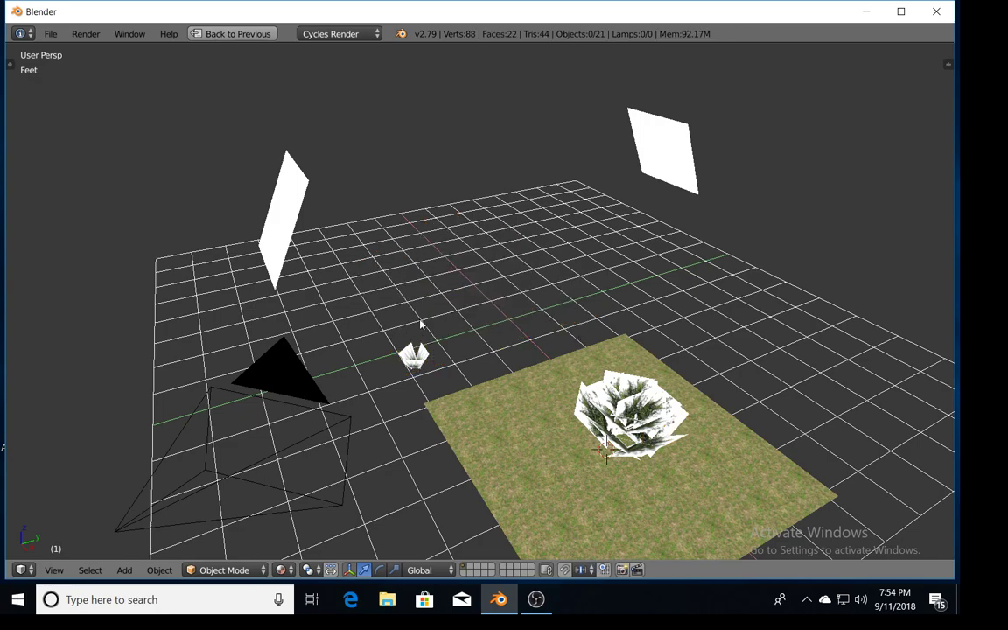
# - Delete both large white light planes above the scene
pyautogui.rightClick(662, 178)
pyautogui.press('Delete')
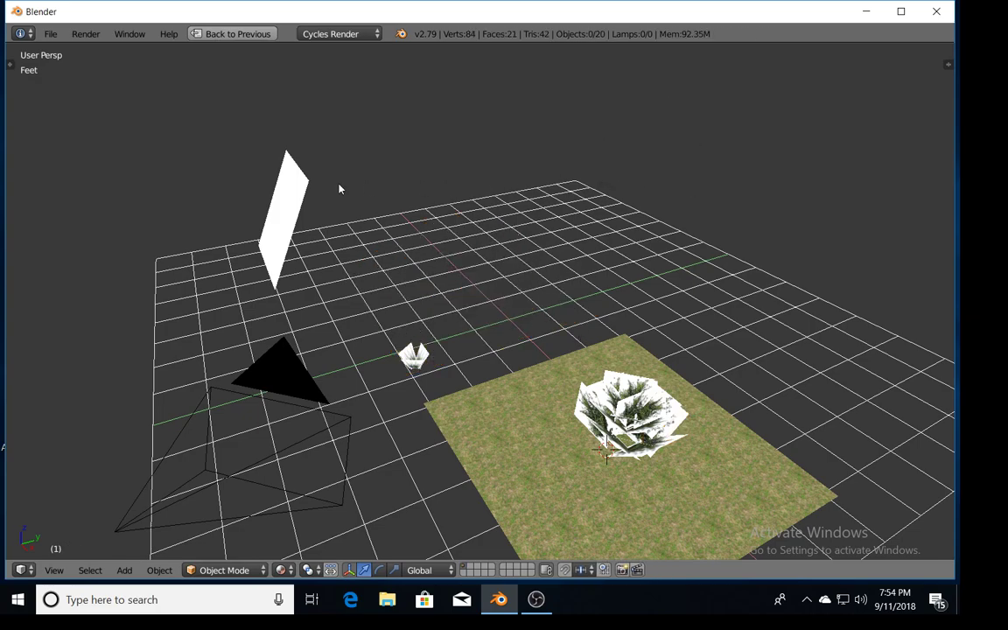
pyautogui.rightClick(281, 202)
pyautogui.press('x')
pyautogui.click(281, 204)
# - Move a plane of the leftover grass clump to layer 2
pyautogui.rightClick(419, 361)
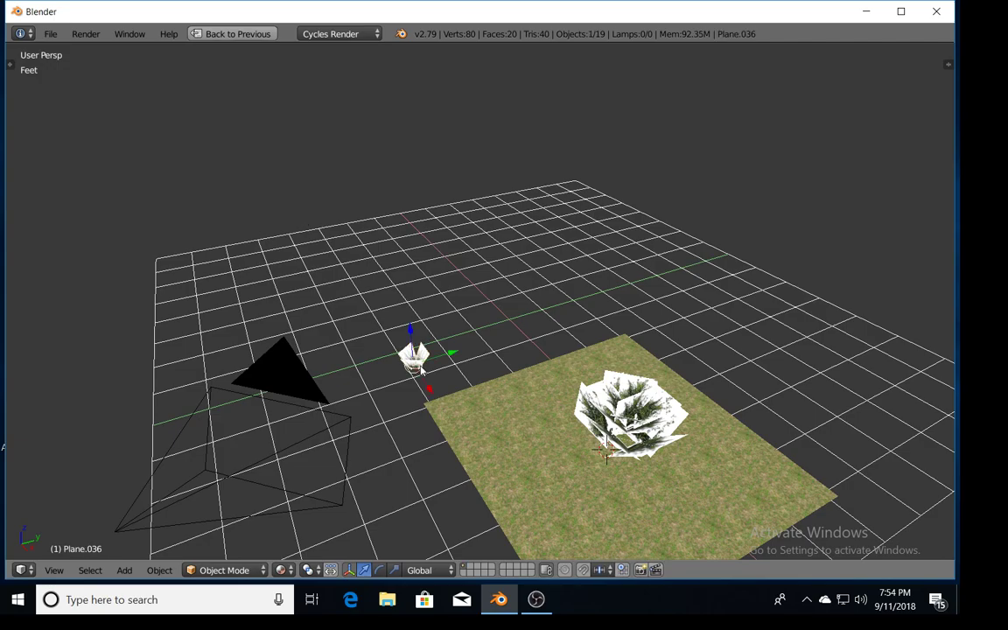
pyautogui.press('m')
pyautogui.click(547, 391)
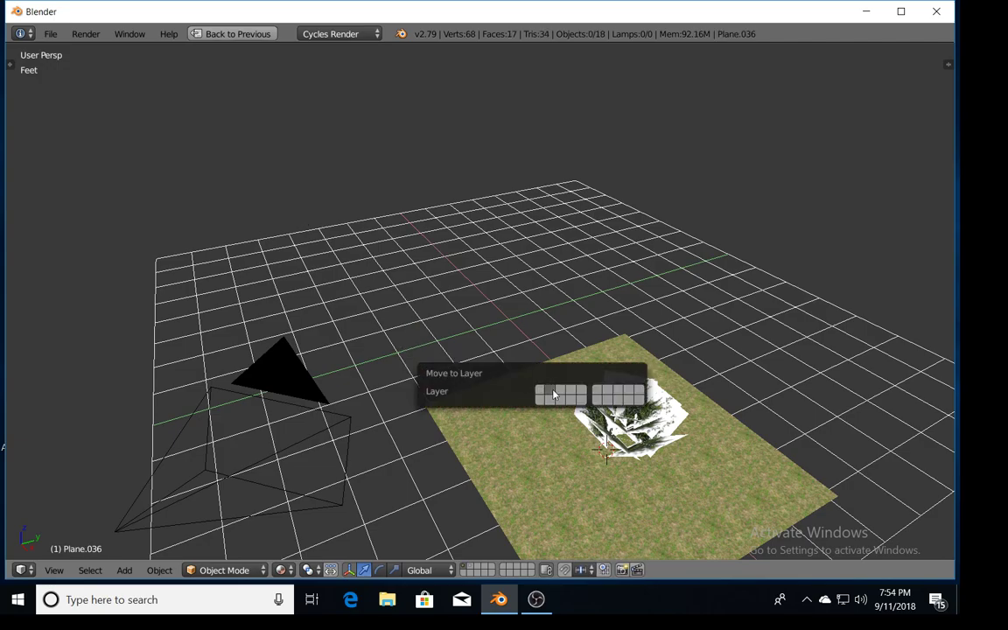
# - Move the grass ground plane under the bush to layer 2
pyautogui.keyDown('shift'); pyautogui.moveTo(626, 495); pyautogui.dragTo(560, 374, button='middle'); pyautogui.keyUp('shift')
pyautogui.scroll(2, 527, 374)
pyautogui.rightClick(561, 374)
pyautogui.press('m')
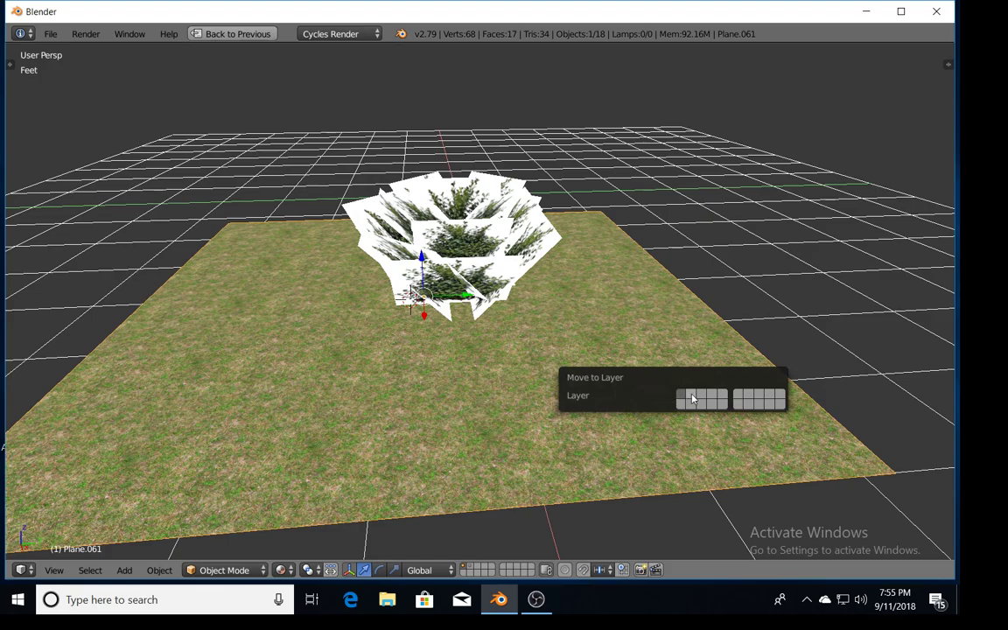
pyautogui.click(694, 400)
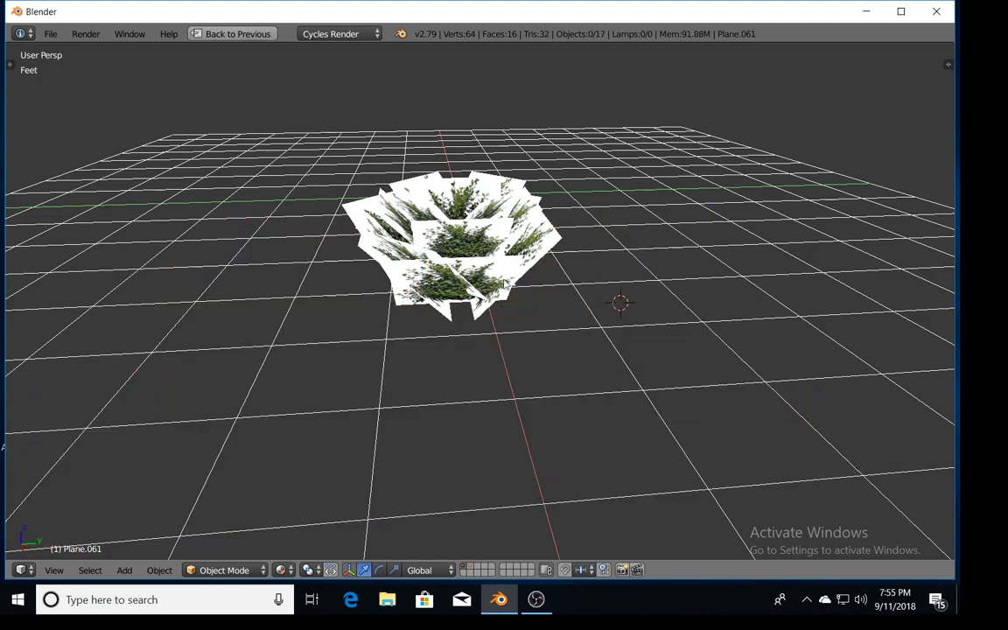
# - Check the isolated bush up close in rendered view
pyautogui.scroll(4, 501, 275)
pyautogui.moveTo(445, 216)
pyautogui.keyDown('shift'); pyautogui.mouseDown(button='middle')
pyautogui.moveTo(480, 292)
pyautogui.moveTo(459, 281)
pyautogui.moveTo(480, 301)
pyautogui.moveTo(461, 326)
pyautogui.mouseUp(button='middle'); pyautogui.keyUp('shift')
pyautogui.hotkey('shift', 'z')
pyautogui.hotkey('shift', 'z')
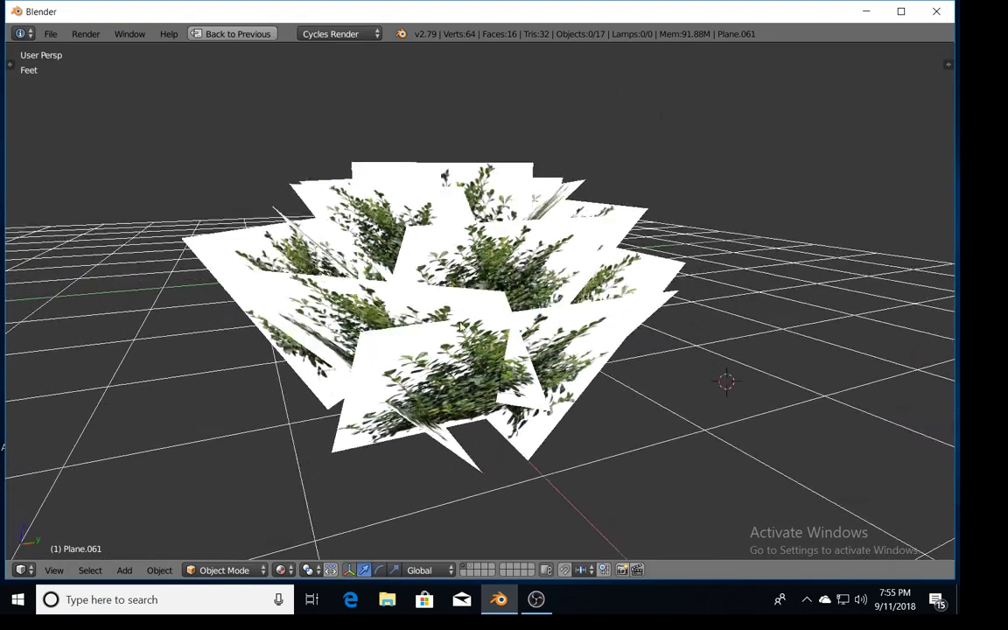
pyautogui.click(471, 570)
pyautogui.scroll(-4, 366, 334)
pyautogui.scroll(2, 390, 366)
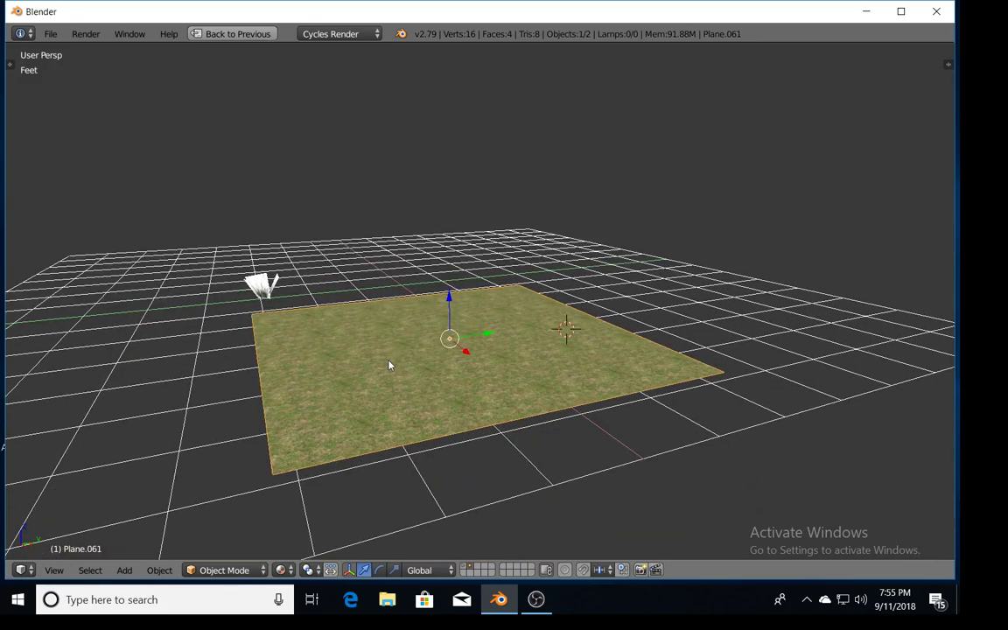
pyautogui.press('m')
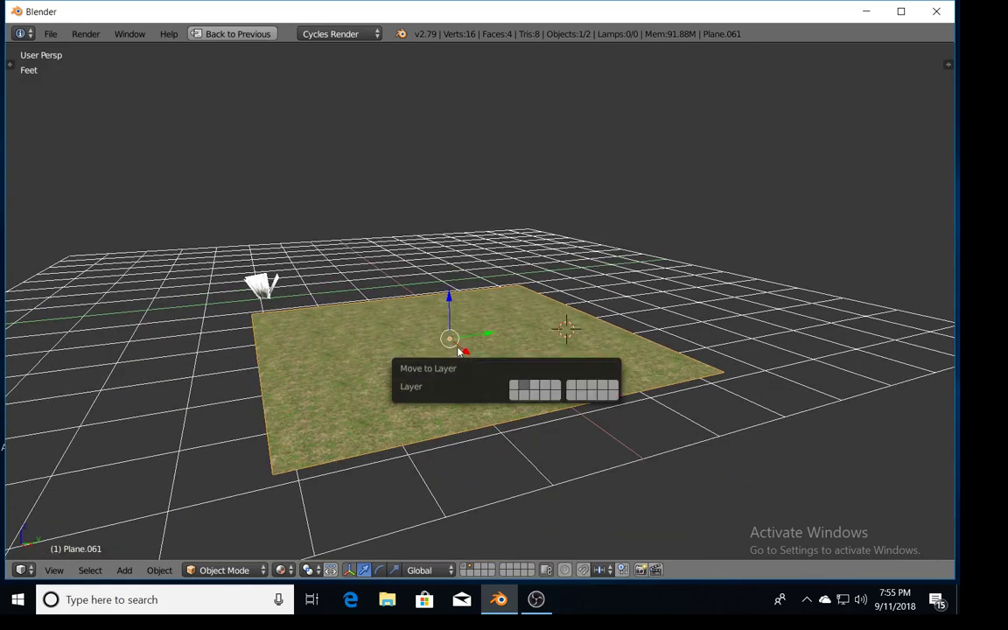
pyautogui.press('Escape')
pyautogui.click(465, 570)
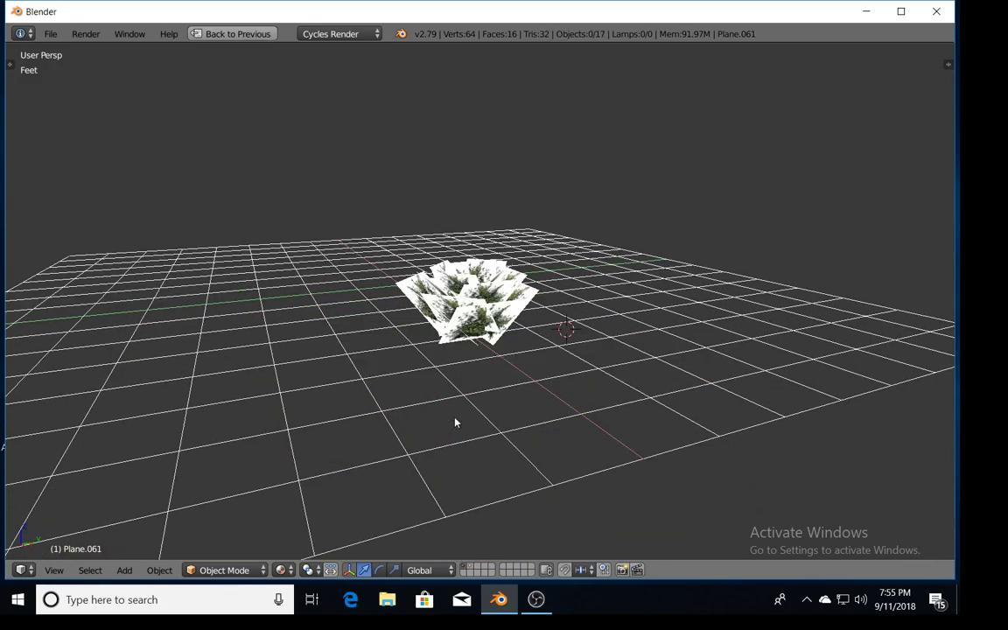
# - Show layer 2 together with layer 1 and check the bush and grass ground in rendered view
pyautogui.hotkey('shift', '2')
pyautogui.scroll(3, 464, 350)
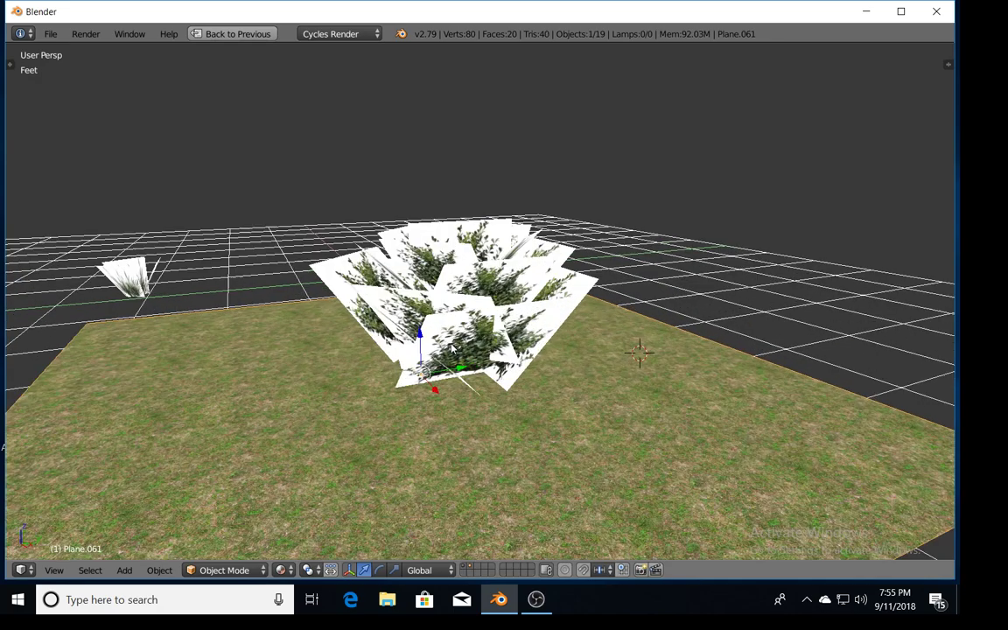
pyautogui.moveTo(353, 309); pyautogui.dragTo(415, 341, button='middle')
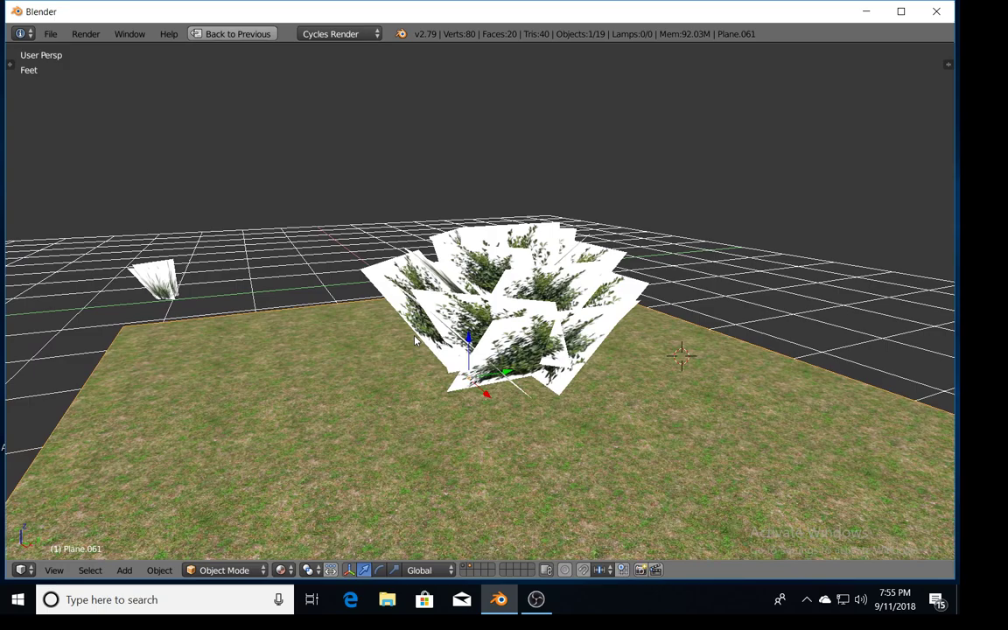
pyautogui.hotkey('shift', 'z')
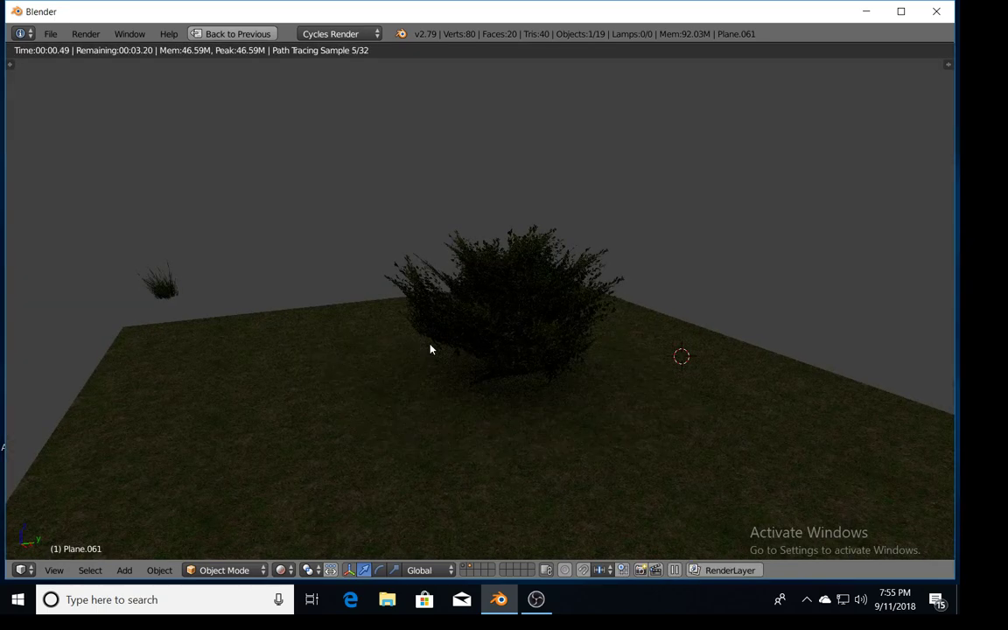
pyautogui.hotkey('shift', 'z')
pyautogui.moveTo(474, 286); pyautogui.dragTo(438, 284, button='middle')
# - Add a new plane and raise it above the grass ground beside the bush
pyautogui.hotkey('shift', 'a')
pyautogui.click(436, 246)
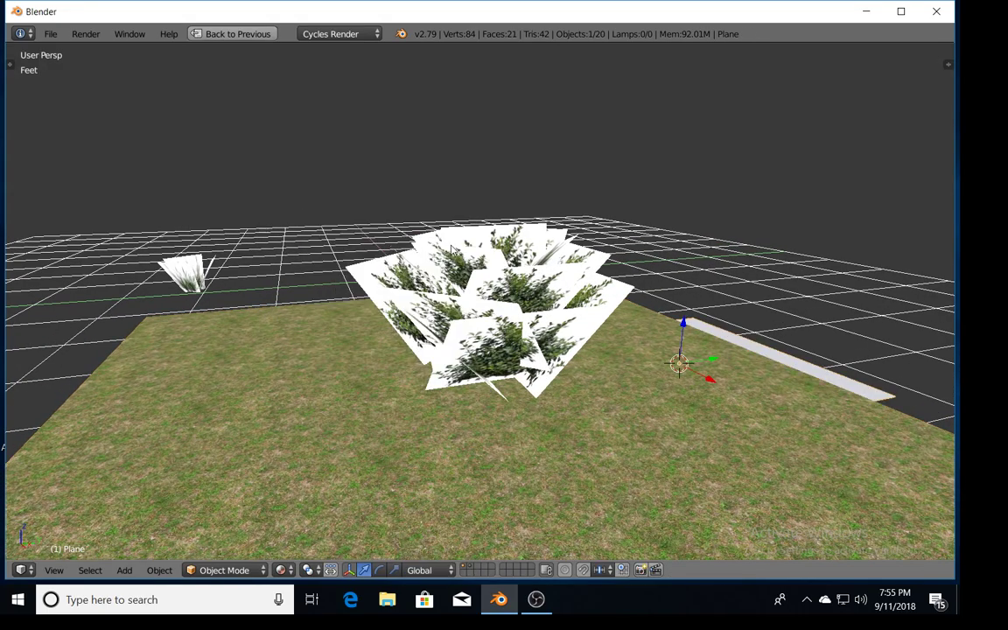
pyautogui.moveTo(689, 326); pyautogui.dragTo(650, 153)
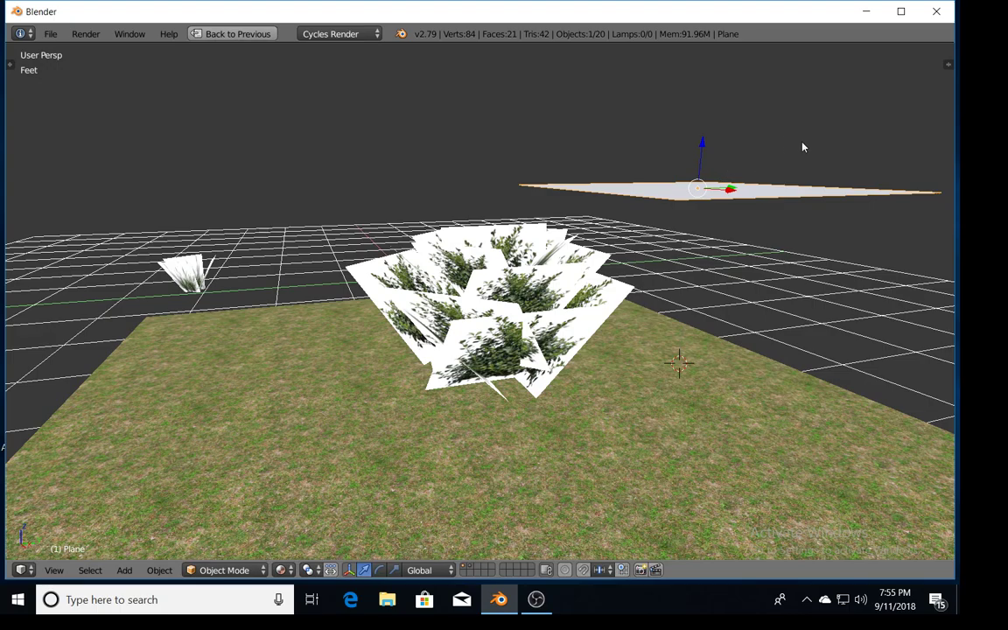
# - Tilt the new plane about the global X axis and assign the Material.001 emission material to it
pyautogui.press('r')
pyautogui.press('x')
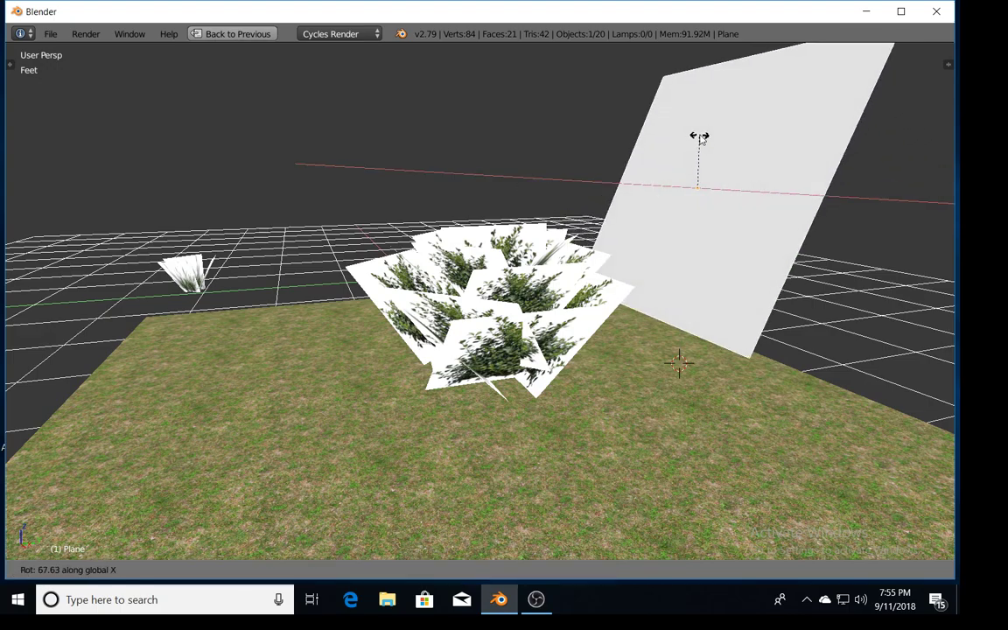
pyautogui.click(652, 155)
pyautogui.hotkey('ctrl', 'Up')
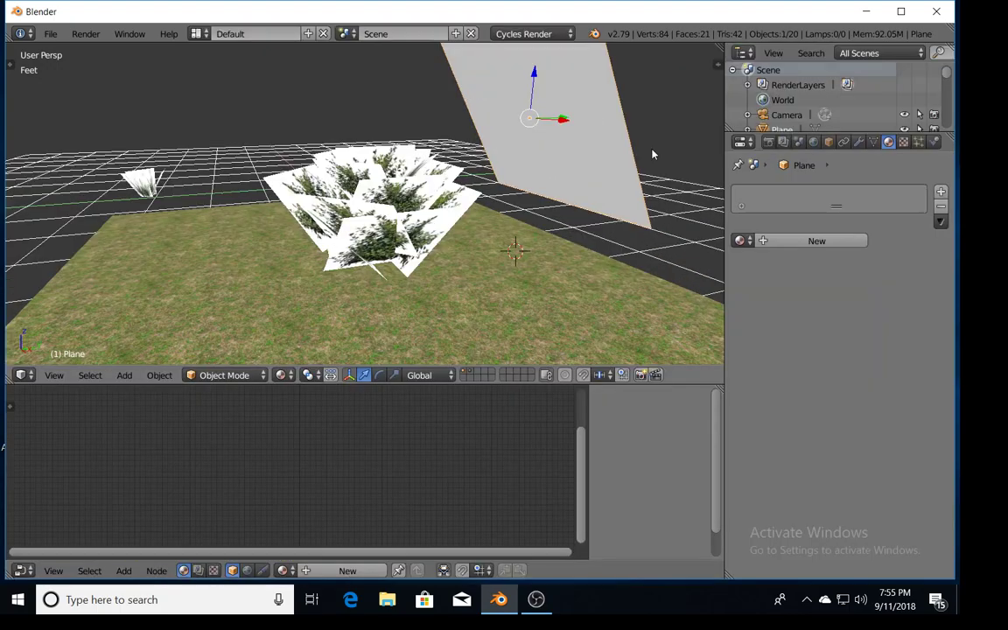
pyautogui.click(745, 241)
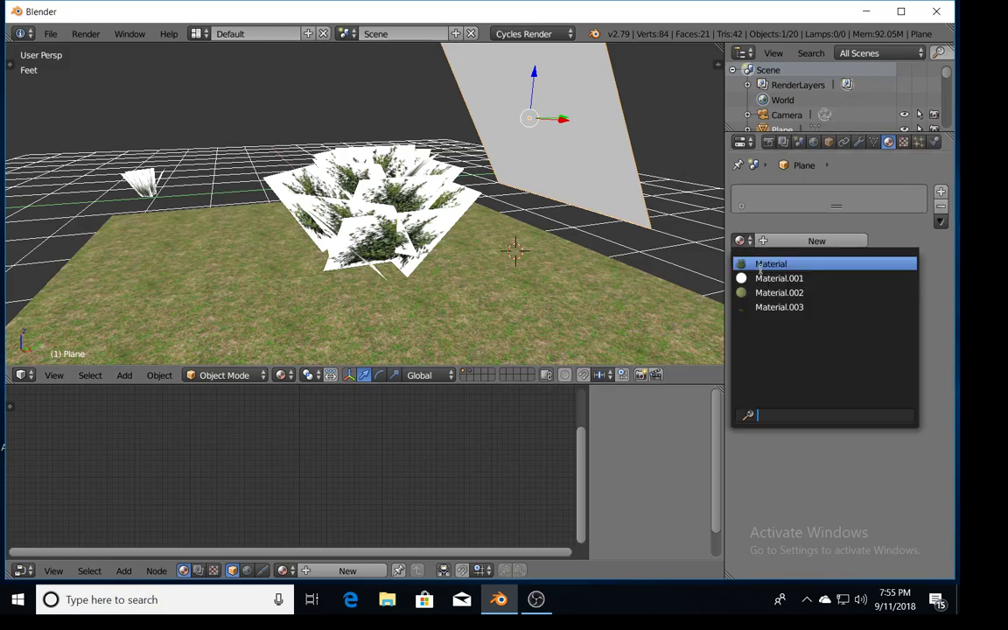
pyautogui.click(770, 276)
pyautogui.hotkey('shift', 'z')
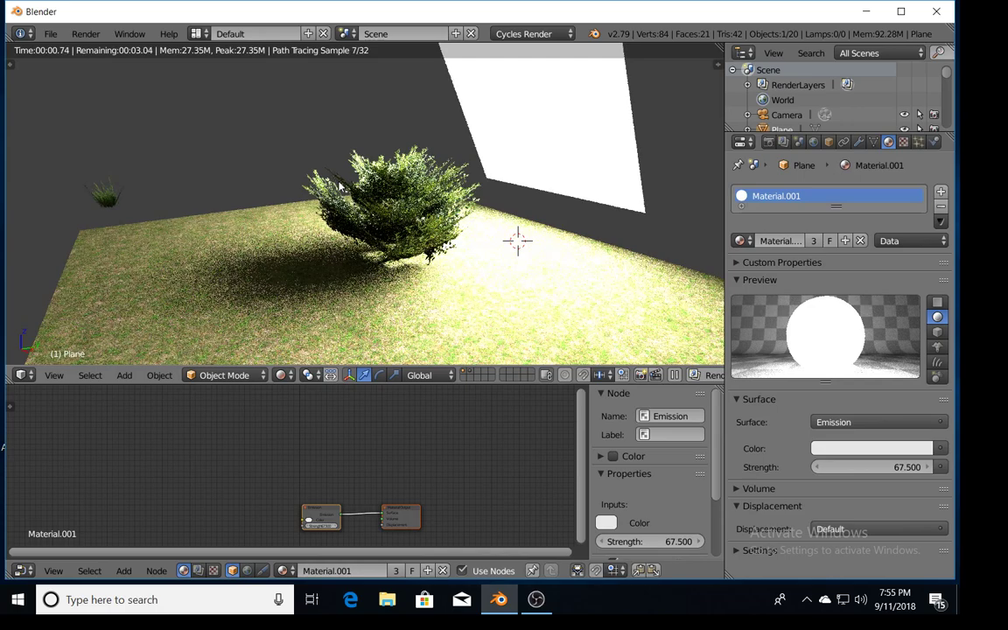
# - Move the glowing light plane farther from the bush along the Y axis and raise it higher
pyautogui.hotkey('shift', 'z')
pyautogui.scroll(-5, 399, 180)
pyautogui.moveTo(444, 204); pyautogui.dragTo(519, 202)
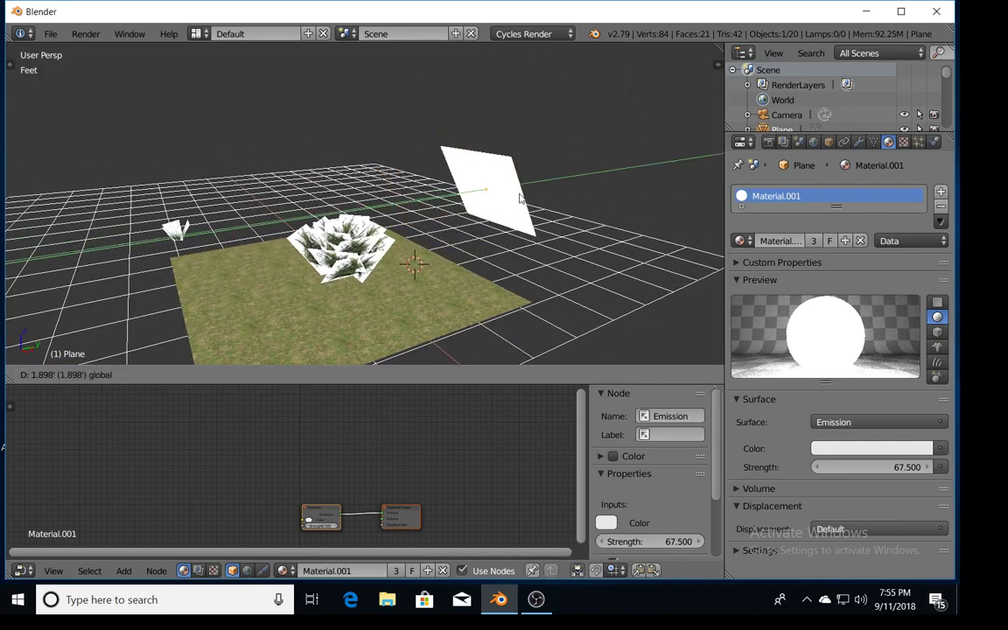
pyautogui.moveTo(495, 158); pyautogui.dragTo(495, 90)
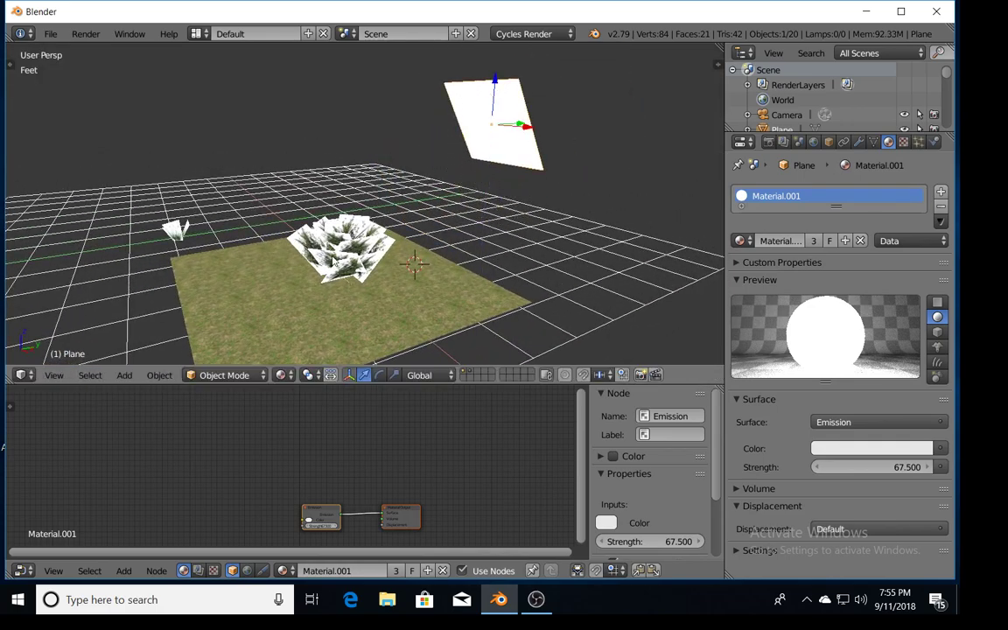
# - Examine the bush and its shadow on the grass ground under the repositioned light in rendered view
pyautogui.hotkey('shift', 'z')
pyautogui.scroll(7, 372, 197)
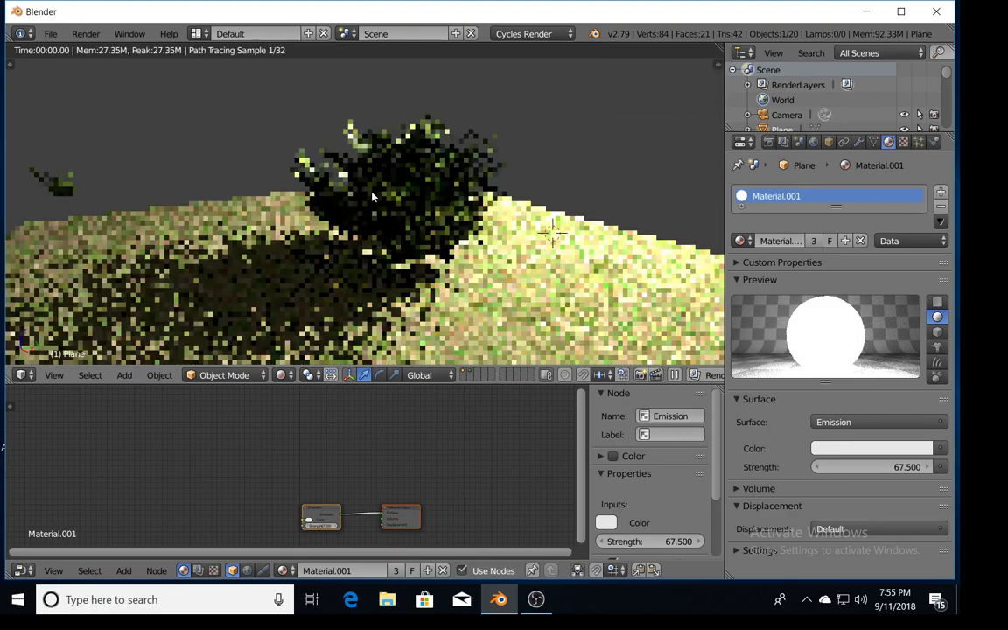
pyautogui.scroll(2, 373, 197)
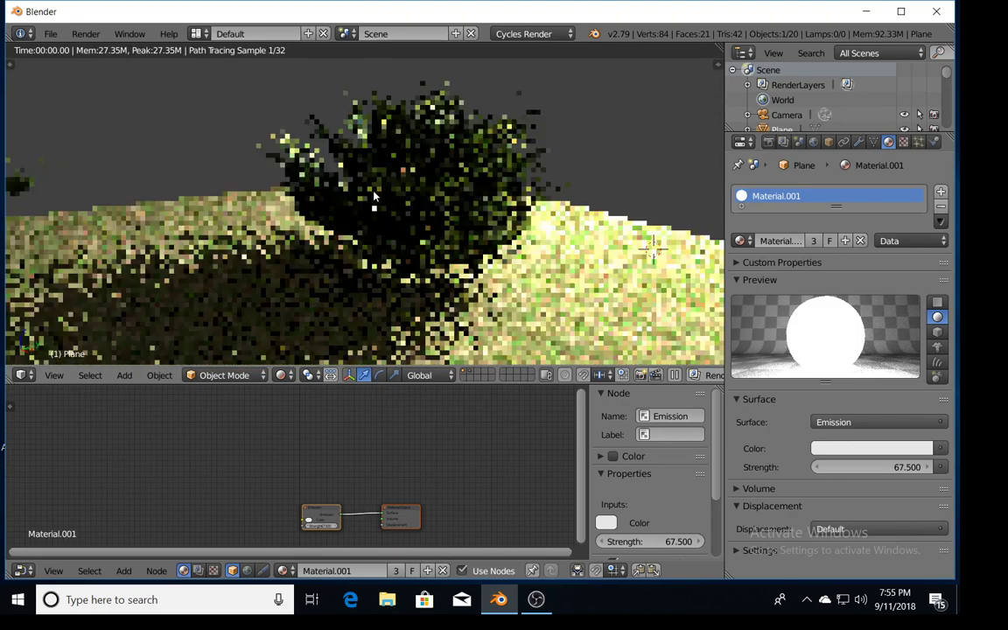
pyautogui.scroll(2, 373, 196)
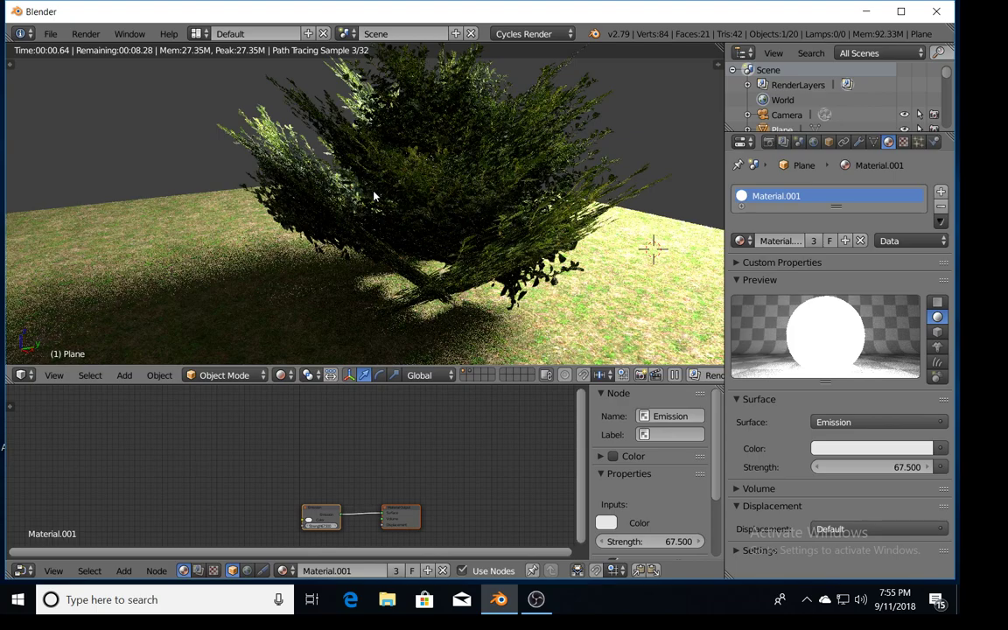
pyautogui.scroll(2, 394, 208)
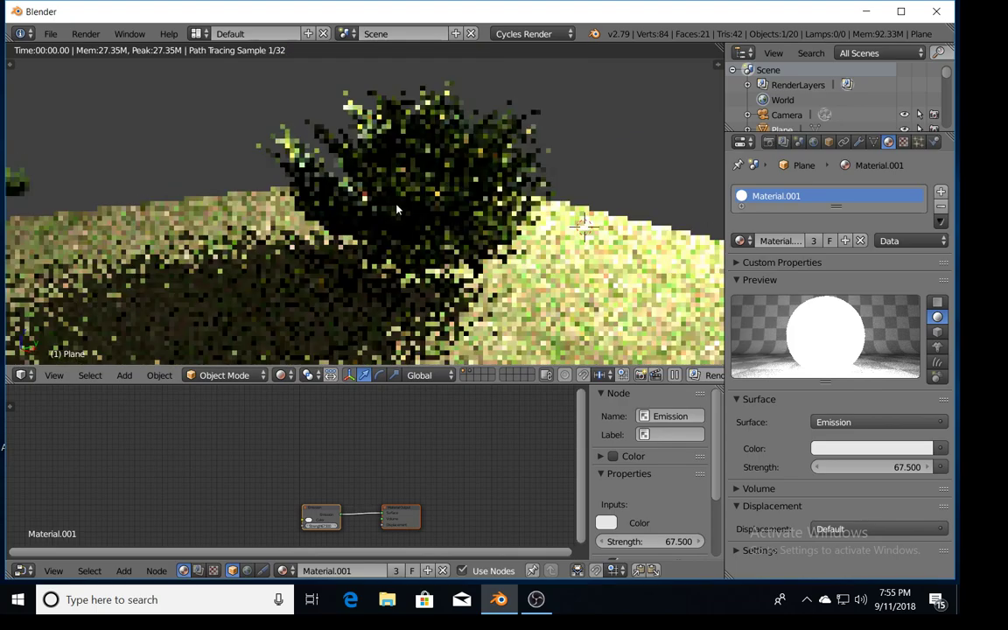
pyautogui.moveTo(397, 209); pyautogui.dragTo(626, 201, button='middle')
pyautogui.moveTo(499, 217)
pyautogui.mouseDown(button='middle')
pyautogui.moveTo(365, 216)
pyautogui.moveTo(449, 212)
pyautogui.moveTo(502, 190)
pyautogui.moveTo(459, 210)
pyautogui.moveTo(457, 221)
pyautogui.moveTo(460, 204)
pyautogui.moveTo(458, 219)
pyautogui.moveTo(311, 252)
pyautogui.moveTo(429, 203)
pyautogui.mouseUp(button='middle')
# - Select the separate grass clump beyond the ground plane and examine its tilted image planes up close
pyautogui.hotkey('shift', 'z')
pyautogui.scroll(2, 516, 140)
pyautogui.keyDown('shift'); pyautogui.moveTo(619, 102); pyautogui.dragTo(610, 124, button='middle'); pyautogui.keyUp('shift')
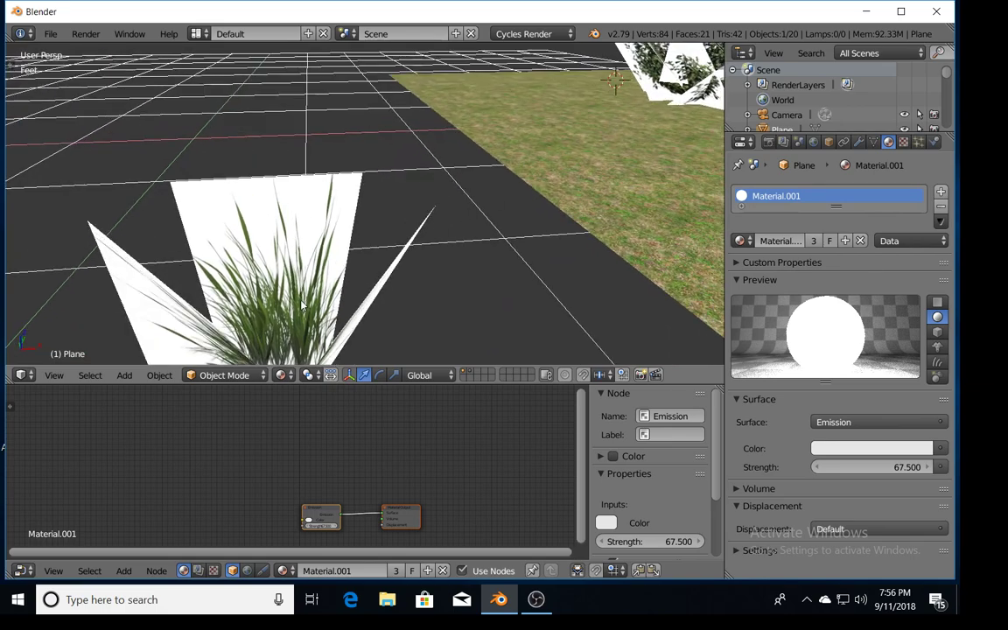
pyautogui.moveTo(302, 304)
pyautogui.mouseDown(button='middle')
pyautogui.moveTo(290, 291)
pyautogui.moveTo(334, 265)
pyautogui.moveTo(321, 230)
pyautogui.moveTo(315, 235)
pyautogui.moveTo(339, 225)
pyautogui.moveTo(331, 184)
pyautogui.moveTo(367, 186)
pyautogui.mouseUp(button='middle')
pyautogui.hotkey('shift', 'z')
pyautogui.hotkey('shift', 'z')
pyautogui.rightClick(416, 210)
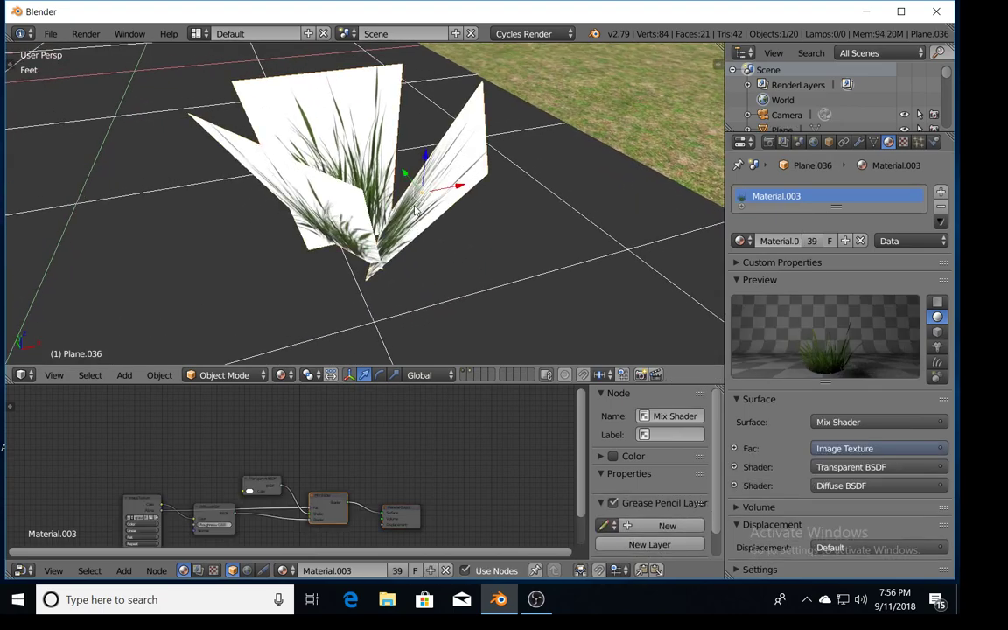
pyautogui.moveTo(417, 210); pyautogui.dragTo(409, 213, button='middle')
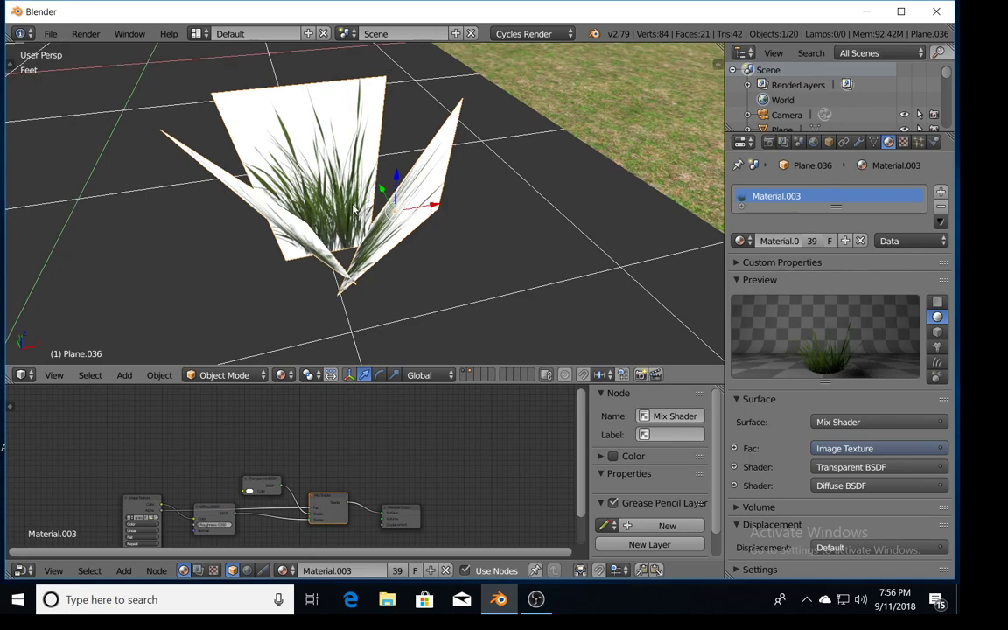
# - Add a new mesh plane and move it from the bush over to the grass clump
pyautogui.hotkey('shift', 'a')
pyautogui.moveTo(353, 208)
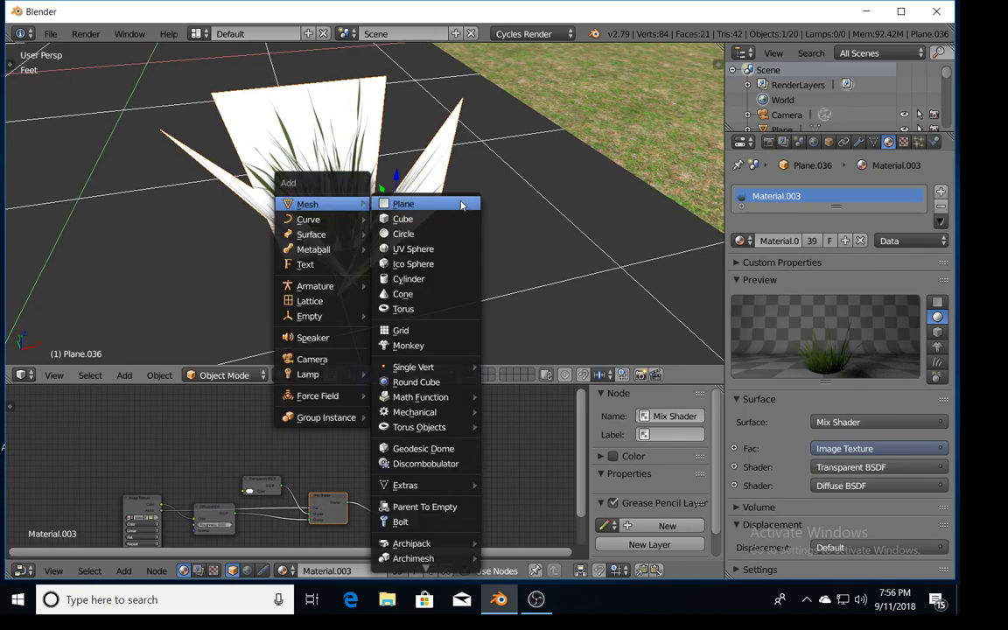
pyautogui.click(403, 204)
pyautogui.scroll(-3, 411, 230)
pyautogui.scroll(-4, 524, 147)
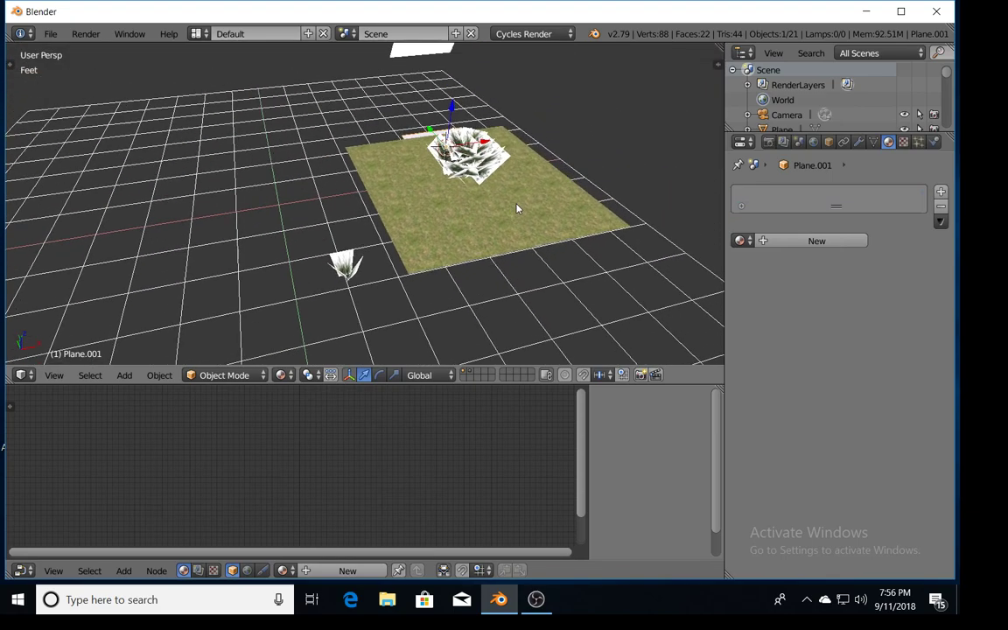
pyautogui.press('g')
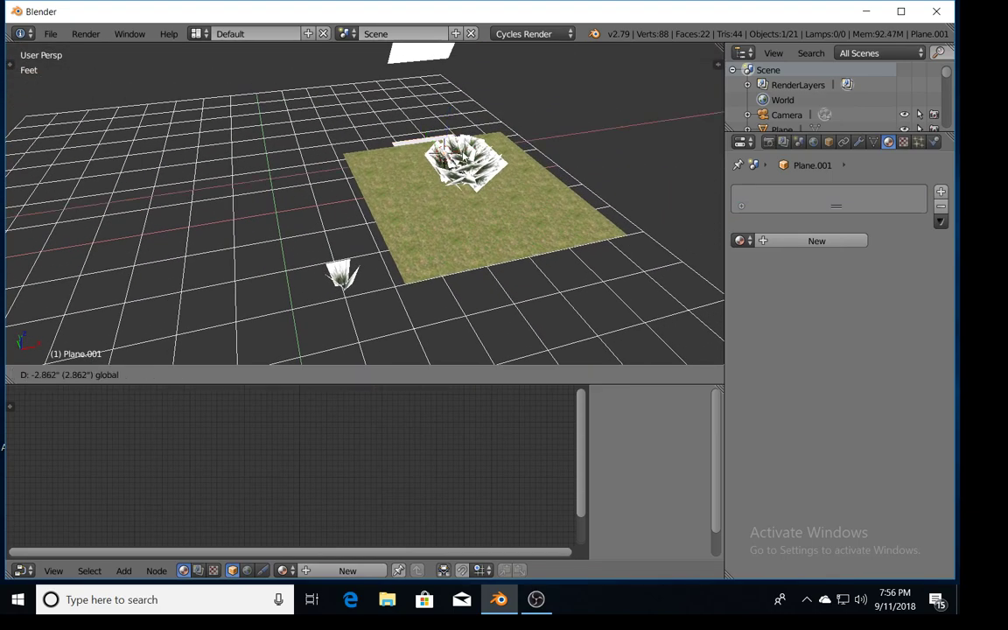
pyautogui.click(271, 166)
pyautogui.moveTo(263, 163)
pyautogui.mouseDown(button='middle')
pyautogui.moveTo(294, 169)
pyautogui.moveTo(271, 183)
pyautogui.mouseUp(button='middle')
pyautogui.moveTo(232, 181); pyautogui.dragTo(357, 257)
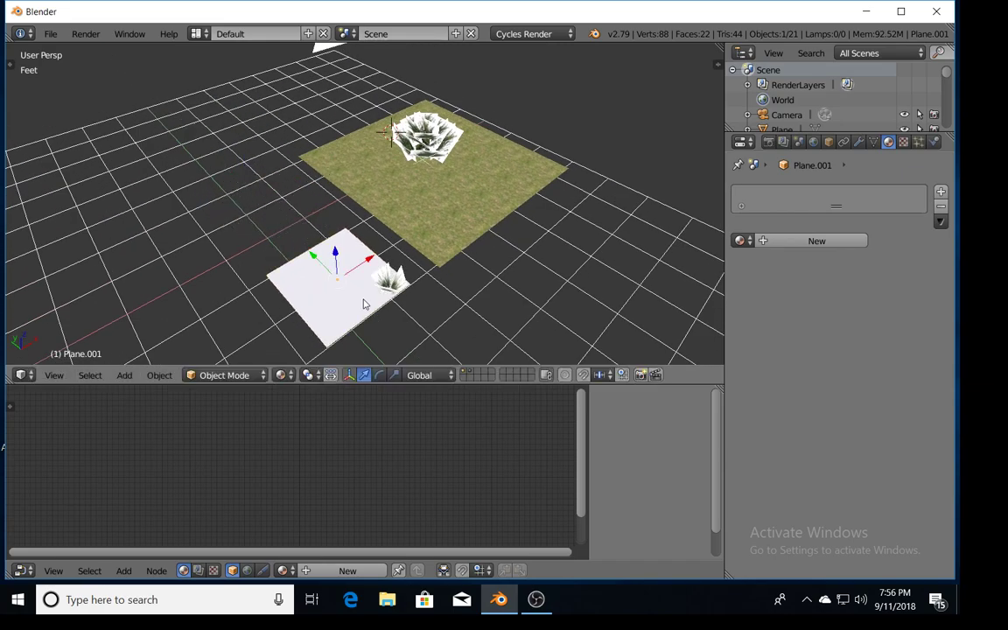
# - Stand the new plane upright by rotating it 90 degrees about X and scale it down towards the clump's size
pyautogui.scroll(6, 364, 304)
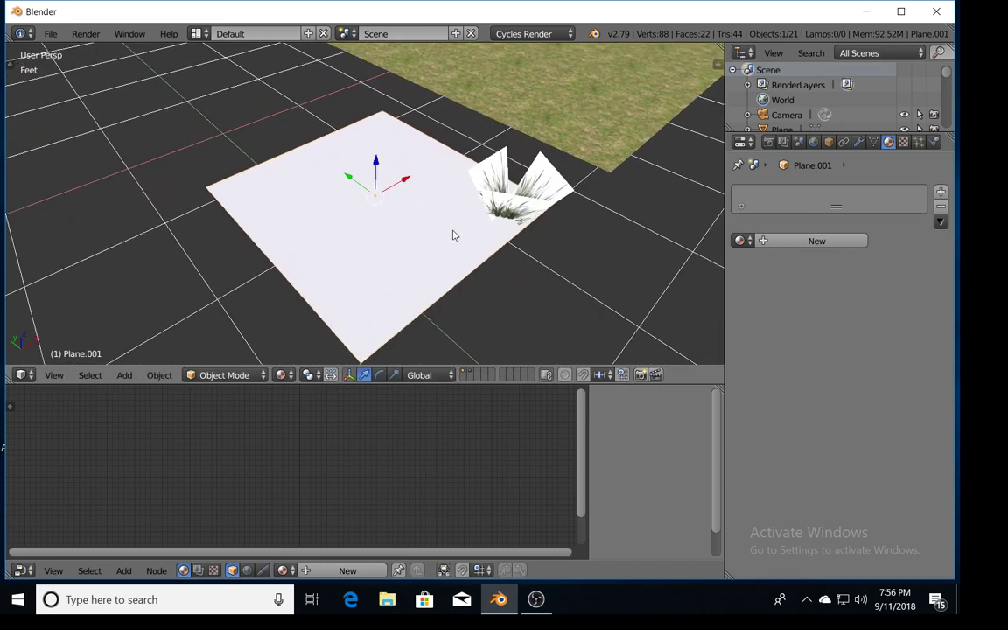
pyautogui.scroll(2, 446, 233)
pyautogui.write('rx90')
pyautogui.press('Return')
pyautogui.press('s')
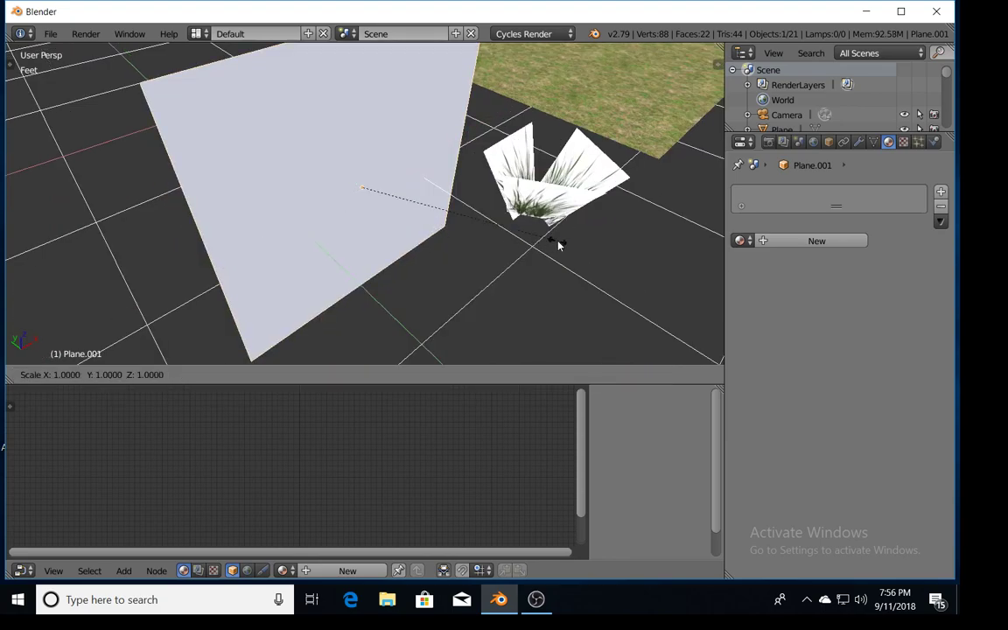
pyautogui.click(412, 225)
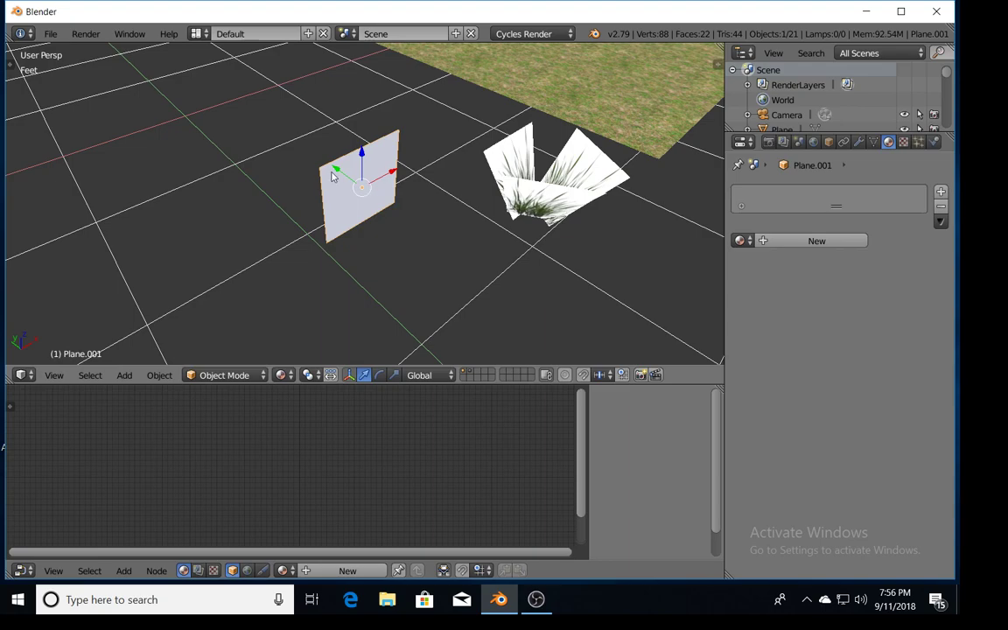
# - Move the upright plane over to the grass clump so it stands among the tilted grass planes
pyautogui.press('g')
pyautogui.click(444, 225)
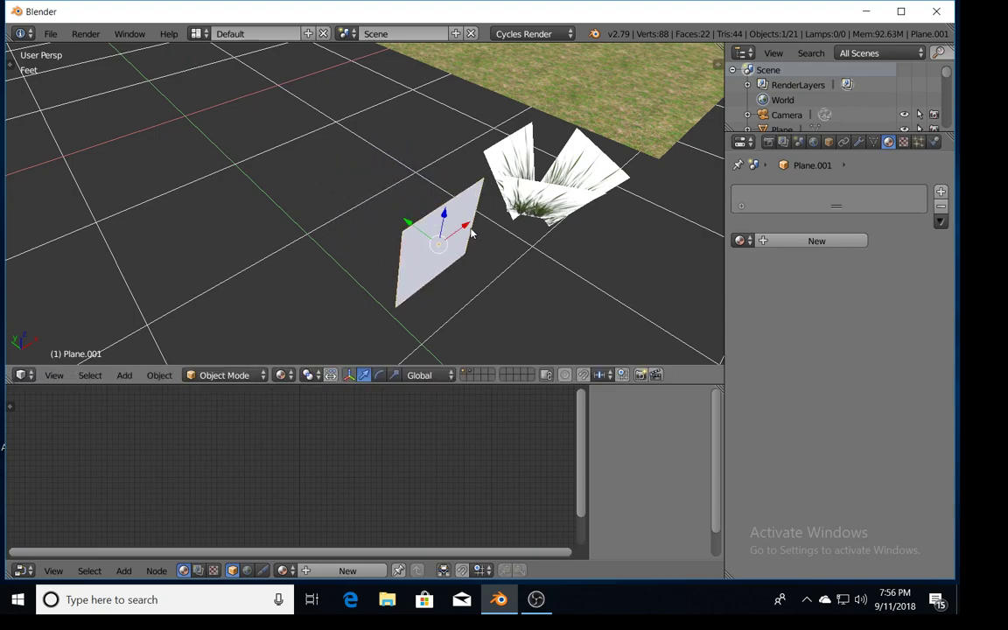
pyautogui.moveTo(465, 231); pyautogui.dragTo(569, 202)
pyautogui.scroll(4, 569, 202)
pyautogui.moveTo(569, 202); pyautogui.dragTo(453, 162, button='middle')
pyautogui.scroll(-2, 559, 183)
pyautogui.moveTo(457, 167); pyautogui.dragTo(525, 113)
pyautogui.moveTo(551, 129); pyautogui.dragTo(421, 182, button='middle')
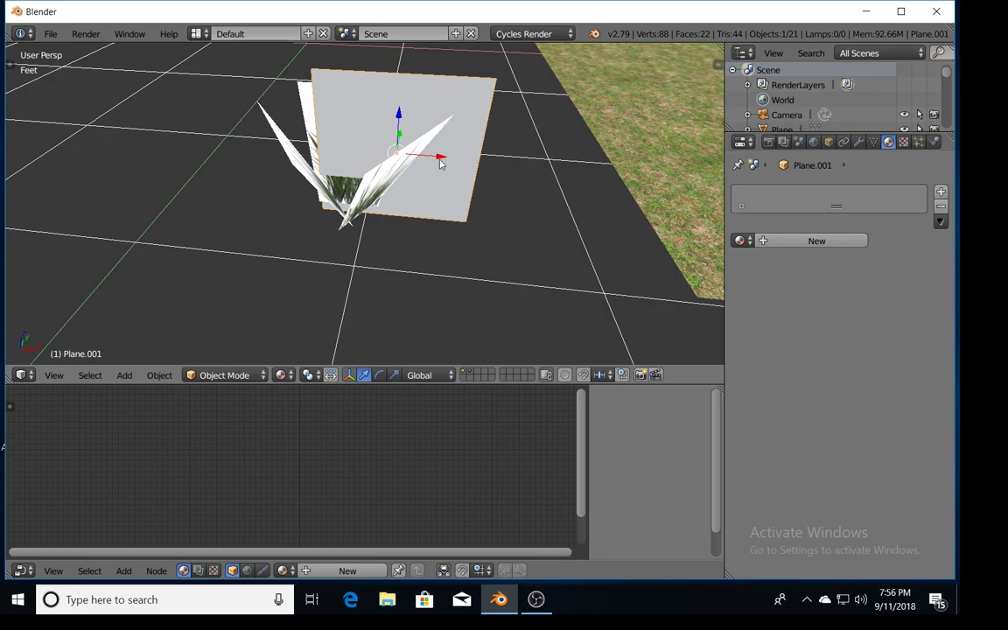
# - Shrink the upright plane further, shift it along Y and centre it between the clump's two side planes
pyautogui.press('g')
pyautogui.click(403, 154)
pyautogui.press('s')
pyautogui.click(389, 153)
pyautogui.press('g')
pyautogui.press('y')
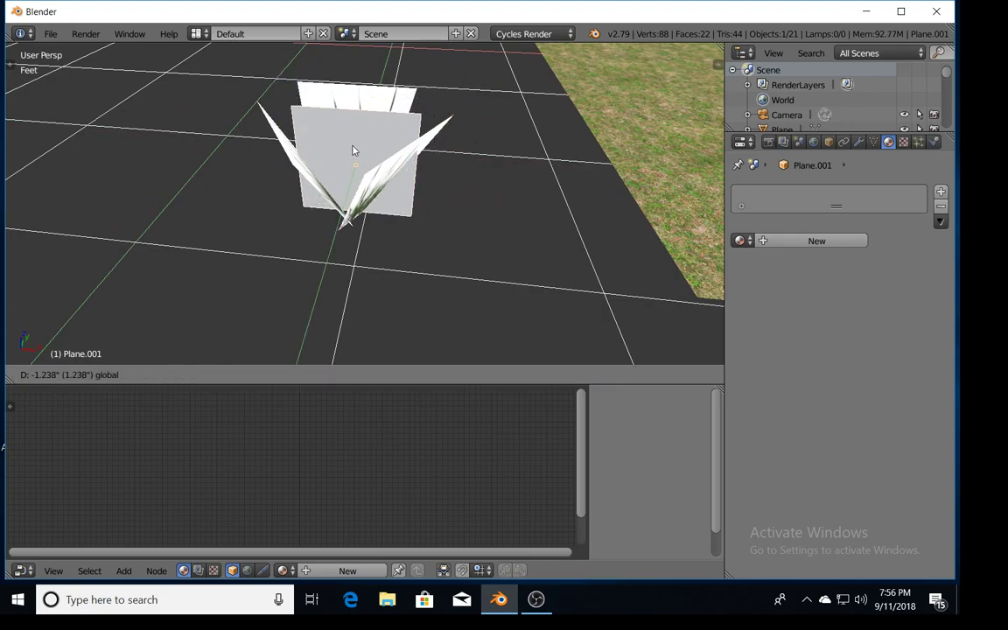
pyautogui.click(352, 151)
pyautogui.moveTo(352, 150); pyautogui.dragTo(420, 194, button='middle')
pyautogui.moveTo(425, 199); pyautogui.dragTo(421, 198)
pyautogui.moveTo(399, 176); pyautogui.dragTo(398, 184, button='middle')
# - Unwrap the upright plane's face and assign the Material.003 grass material to it
pyautogui.press('Tab')
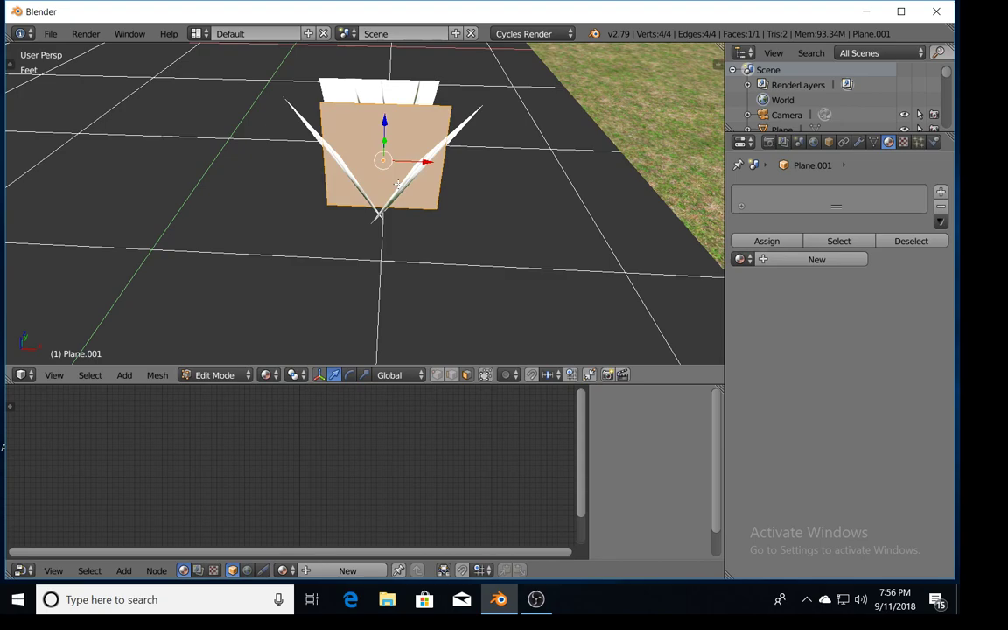
pyautogui.press('u')
pyautogui.click(398, 183)
pyautogui.click(741, 259)
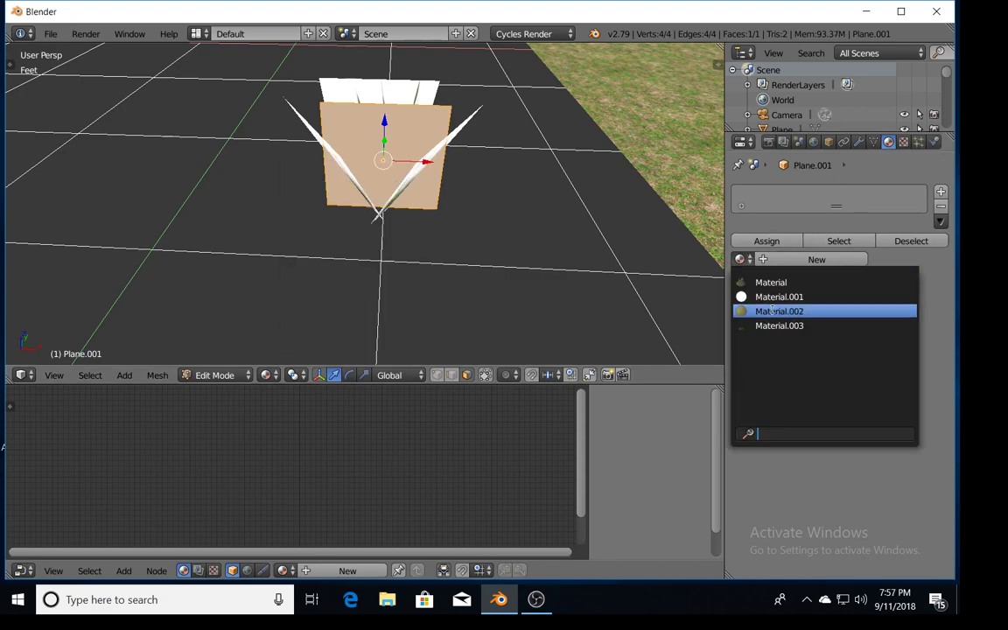
pyautogui.click(779, 325)
pyautogui.scroll(2, 426, 158)
pyautogui.press('Tab')
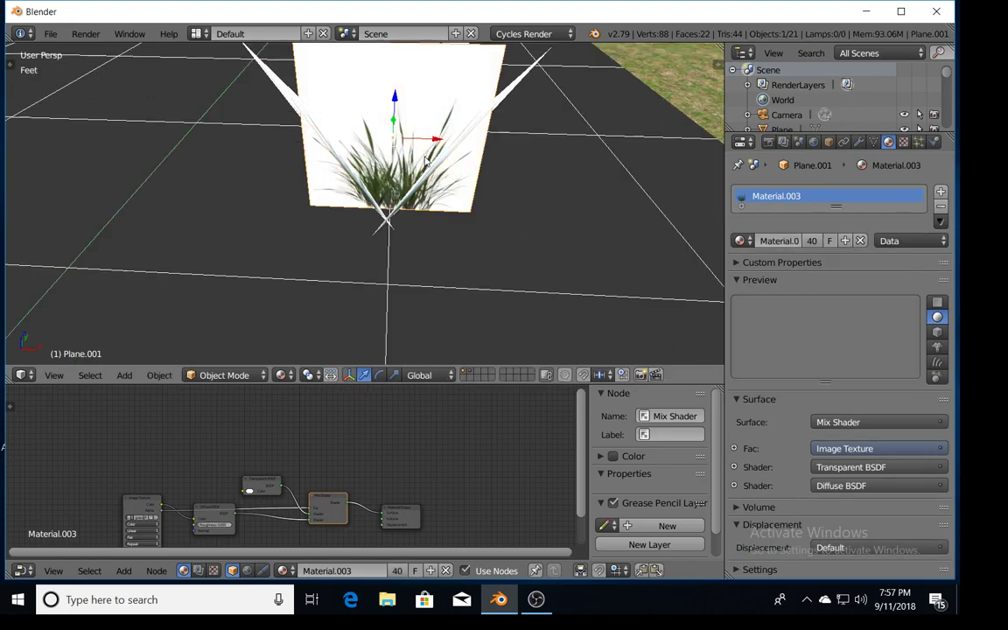
# - Check the grass clump with its added plane from several angles in rendered view
pyautogui.hotkey('shift', 'z')
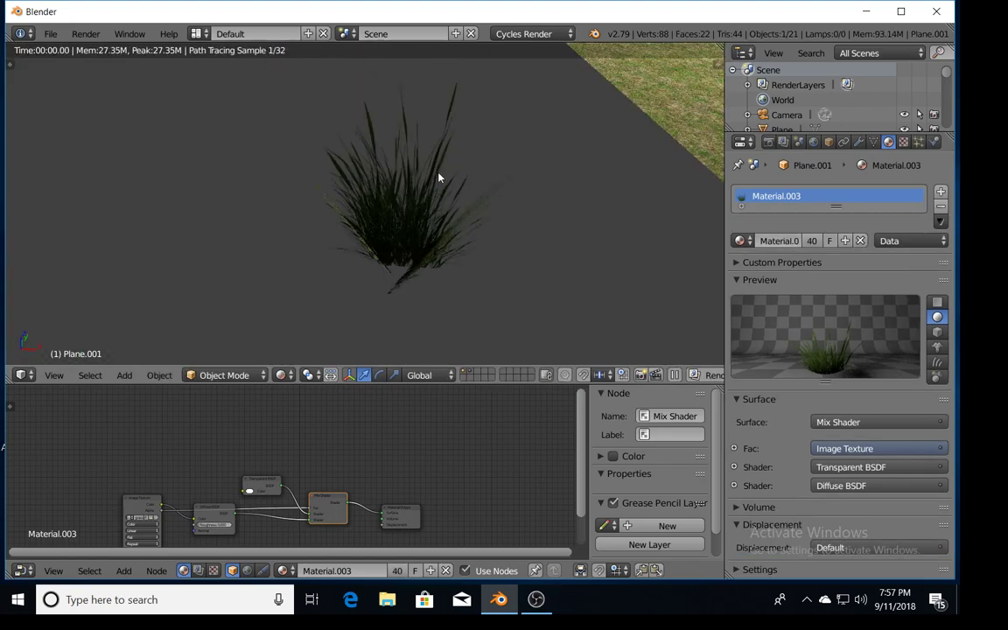
pyautogui.scroll(5, 429, 186)
pyautogui.moveTo(418, 194); pyautogui.dragTo(532, 209, button='middle')
pyautogui.scroll(-5, 591, 220)
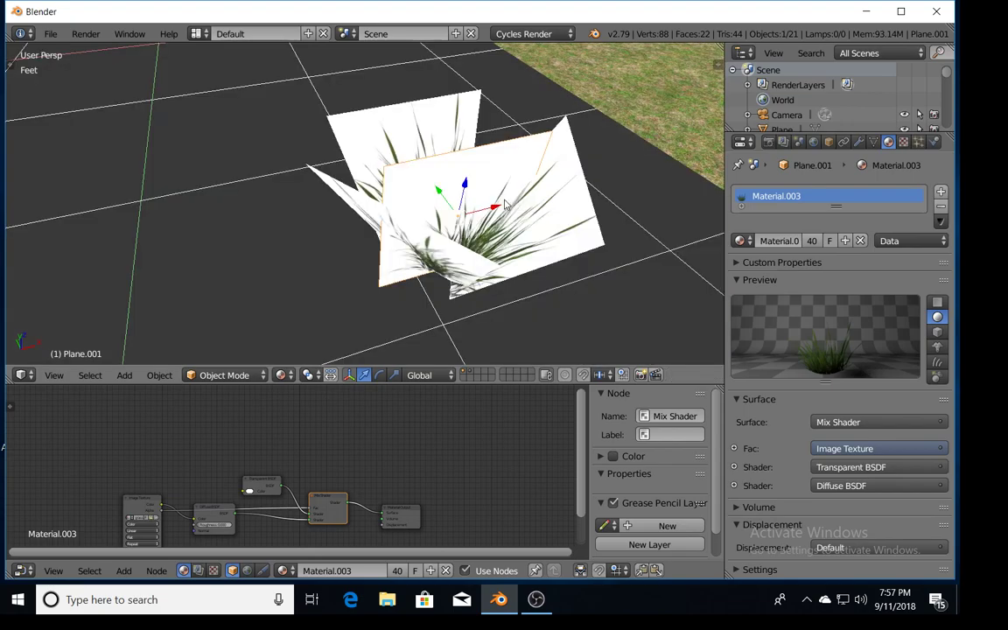
# - Select the grass clump together with its added plane and move both onto the grass ground beside the bush
pyautogui.scroll(-2, 504, 204)
pyautogui.keyDown('shift'); pyautogui.rightClick(491, 204); pyautogui.keyUp('shift')
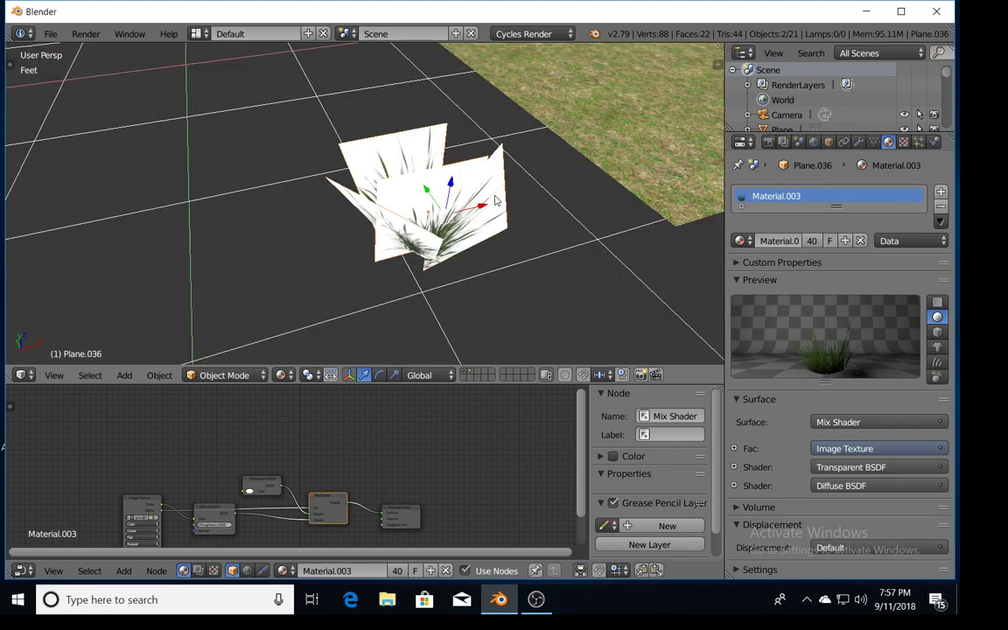
pyautogui.moveTo(491, 204); pyautogui.dragTo(421, 170, button='middle')
pyautogui.scroll(-4, 461, 188)
pyautogui.moveTo(343, 168); pyautogui.dragTo(465, 233)
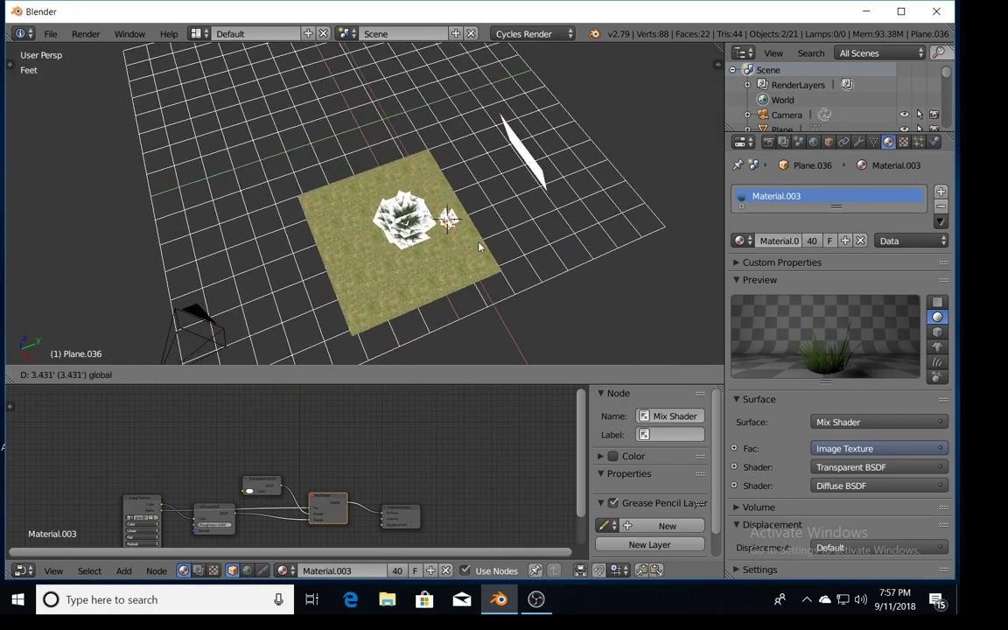
pyautogui.click(465, 238)
# - Examine the grass clump on the ground up close in an enlarged rendered view
pyautogui.scroll(6, 465, 238)
pyautogui.keyDown('shift'); pyautogui.moveTo(465, 238); pyautogui.dragTo(337, 178, button='middle'); pyautogui.keyUp('shift')
pyautogui.scroll(6, 421, 149)
pyautogui.keyDown('shift'); pyautogui.moveTo(455, 96); pyautogui.dragTo(440, 268, button='middle'); pyautogui.keyUp('shift')
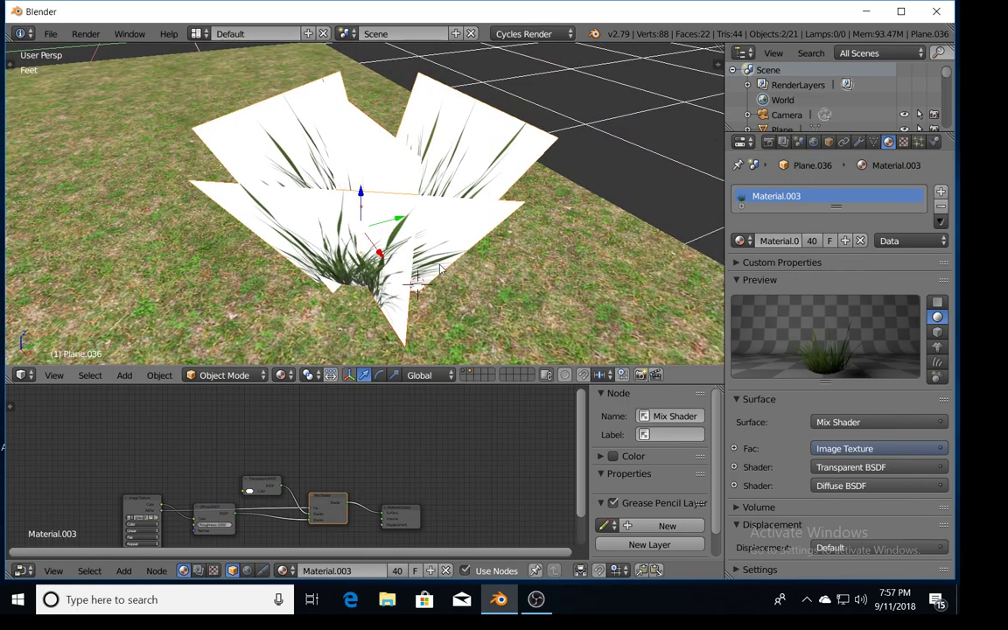
pyautogui.hotkey('ctrl', 'Up')
pyautogui.hotkey('shift', 'z')
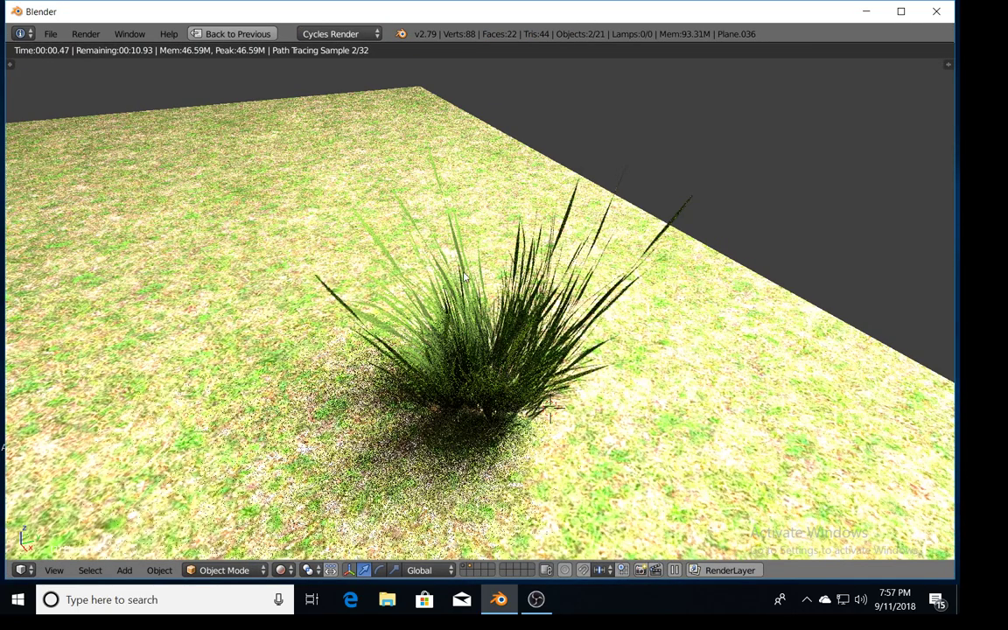
pyautogui.scroll(-3, 468, 275)
pyautogui.moveTo(478, 275); pyautogui.dragTo(468, 270, button='middle')
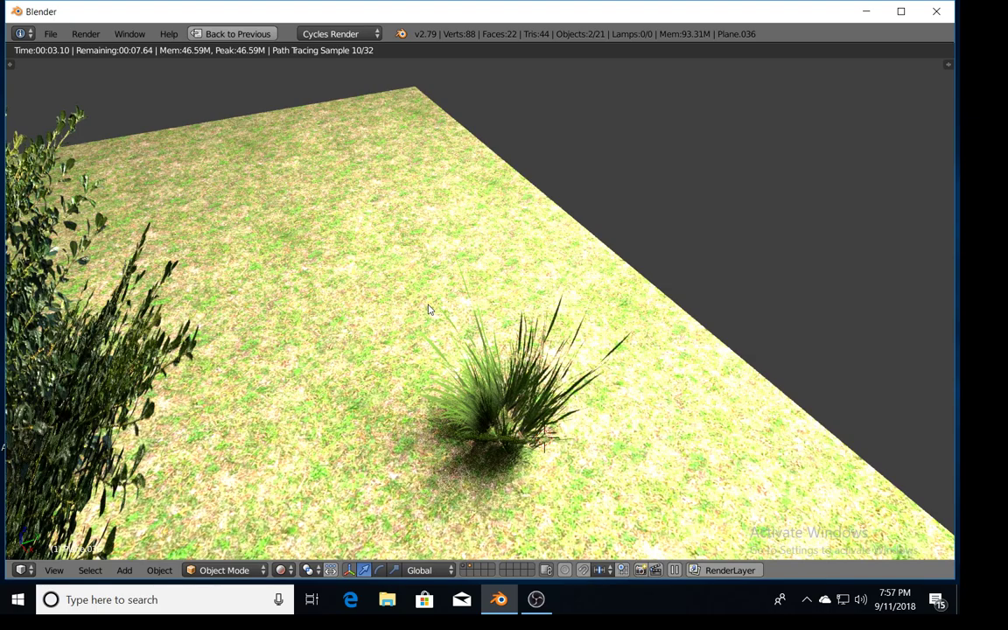
pyautogui.moveTo(429, 309); pyautogui.dragTo(479, 340, button='middle')
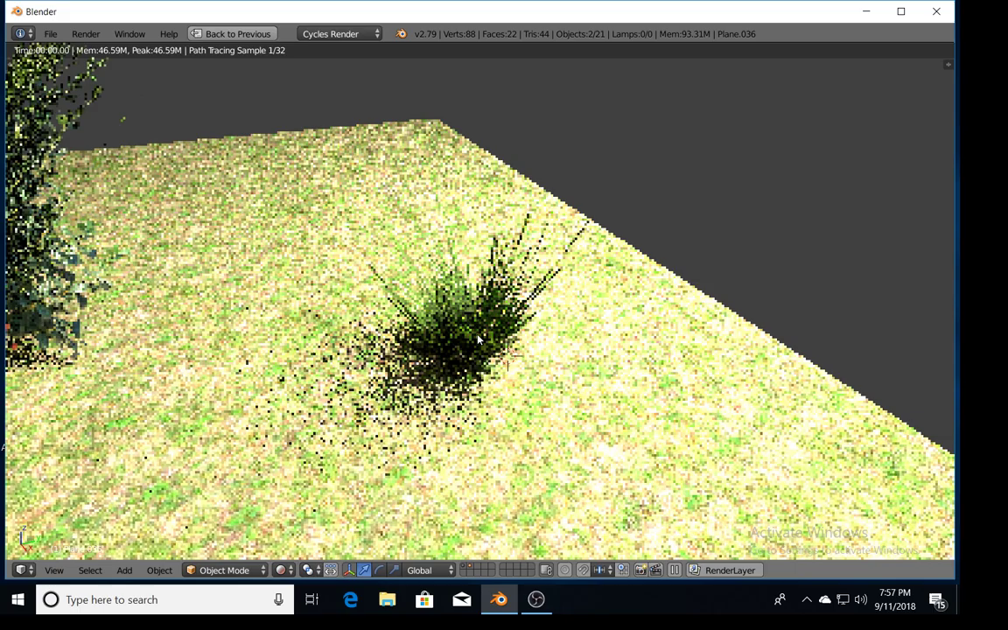
# - Frame the bush and the grass clump together and check both in rendered view
pyautogui.hotkey('shift', 'z')
pyautogui.moveTo(250, 312)
pyautogui.keyDown('shift'); pyautogui.mouseDown(button='middle')
pyautogui.moveTo(334, 336)
pyautogui.moveTo(357, 308)
pyautogui.moveTo(380, 322)
pyautogui.mouseUp(button='middle'); pyautogui.keyUp('shift')
pyautogui.scroll(-4, 334, 331)
pyautogui.hotkey('shift', 'z')
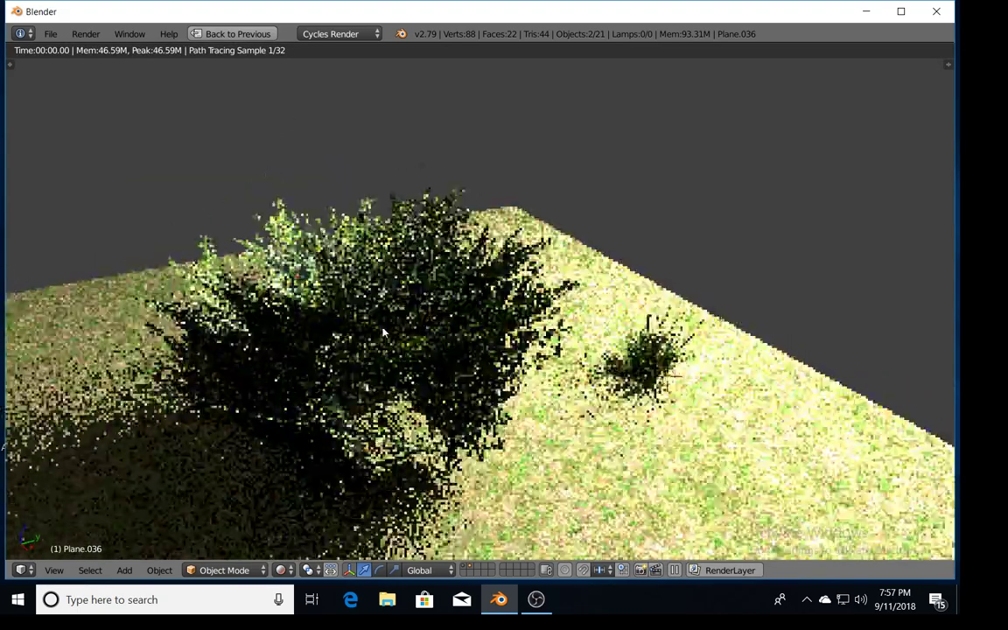
# - Inspect the bush's image planes up close in textured view and check the bush from above in rendered view
pyautogui.hotkey('shift', 'z')
pyautogui.scroll(5, 379, 326)
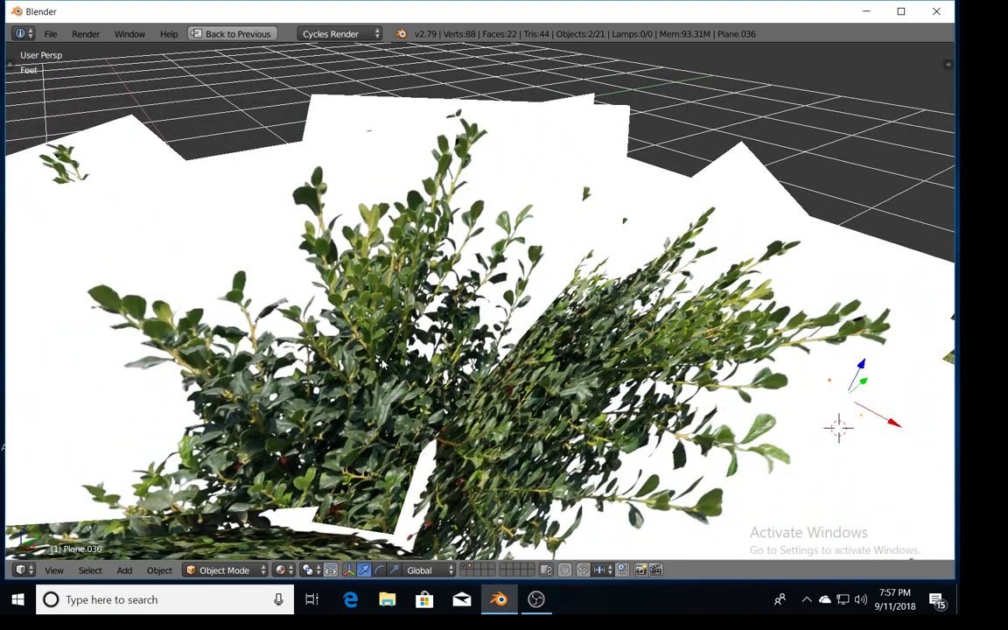
pyautogui.scroll(-3, 310, 321)
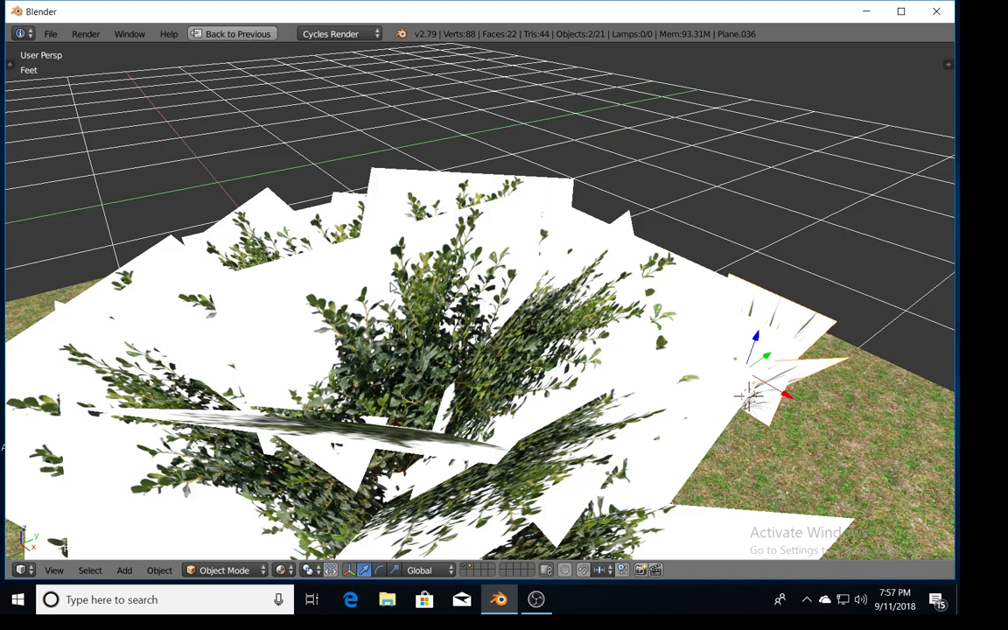
pyautogui.hotkey('shift', 'z')
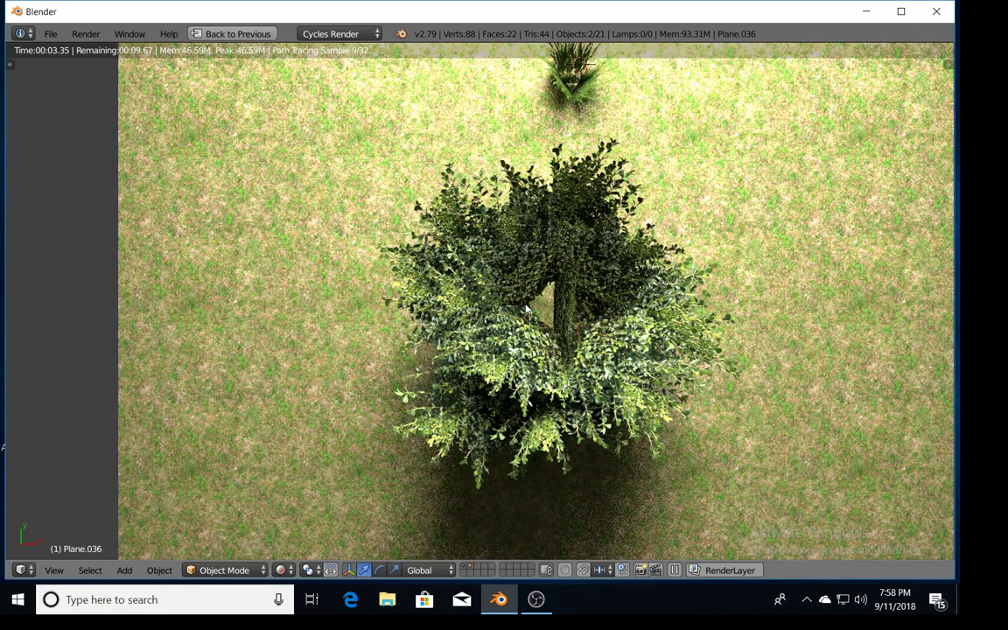
pyautogui.keyDown('shift'); pyautogui.moveTo(527, 309); pyautogui.dragTo(493, 300, button='middle'); pyautogui.keyUp('shift')
# - Examine how the bush's tilted image planes are arranged by viewing them from several sides in textured view
pyautogui.hotkey('shift', 'z')
pyautogui.moveTo(646, 349)
pyautogui.mouseDown(button='middle')
pyautogui.moveTo(545, 254)
pyautogui.moveTo(561, 318)
pyautogui.moveTo(604, 325)
pyautogui.mouseUp(button='middle')
pyautogui.scroll(2, 545, 254)
pyautogui.scroll(-1, 573, 320)
pyautogui.moveTo(543, 297); pyautogui.dragTo(567, 321, button='middle')
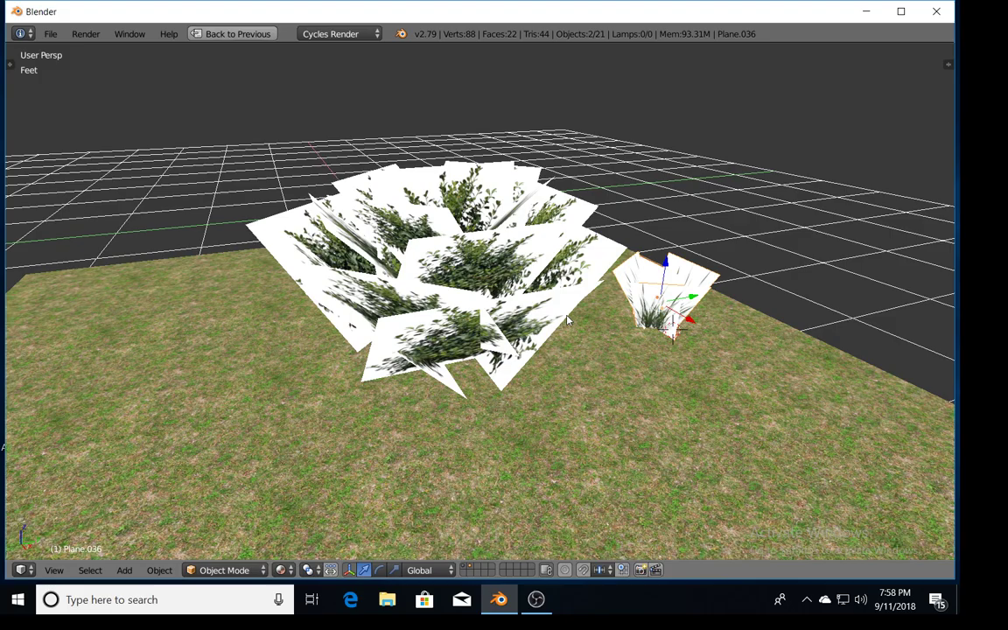
pyautogui.hotkey('shift', 'z')
pyautogui.hotkey('shift', 'z')
pyautogui.scroll(5, 480, 302)
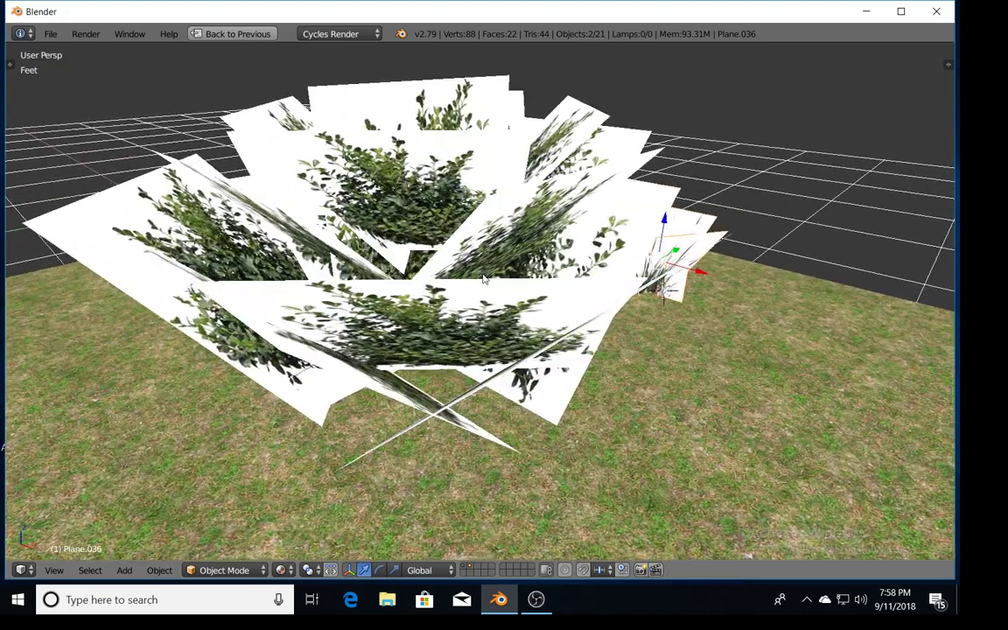
pyautogui.scroll(-2, 483, 278)
pyautogui.moveTo(444, 253); pyautogui.dragTo(515, 306, button='middle')
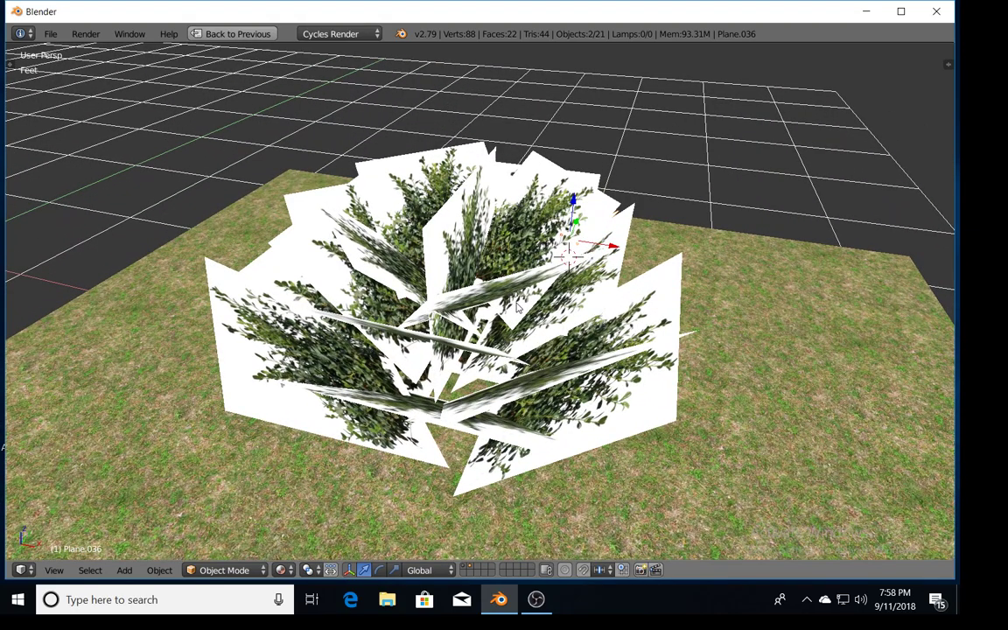
# - Select one of the bush's inner image planes and check the bush and grass clump together on the ground in rendered view
pyautogui.rightClick(506, 308)
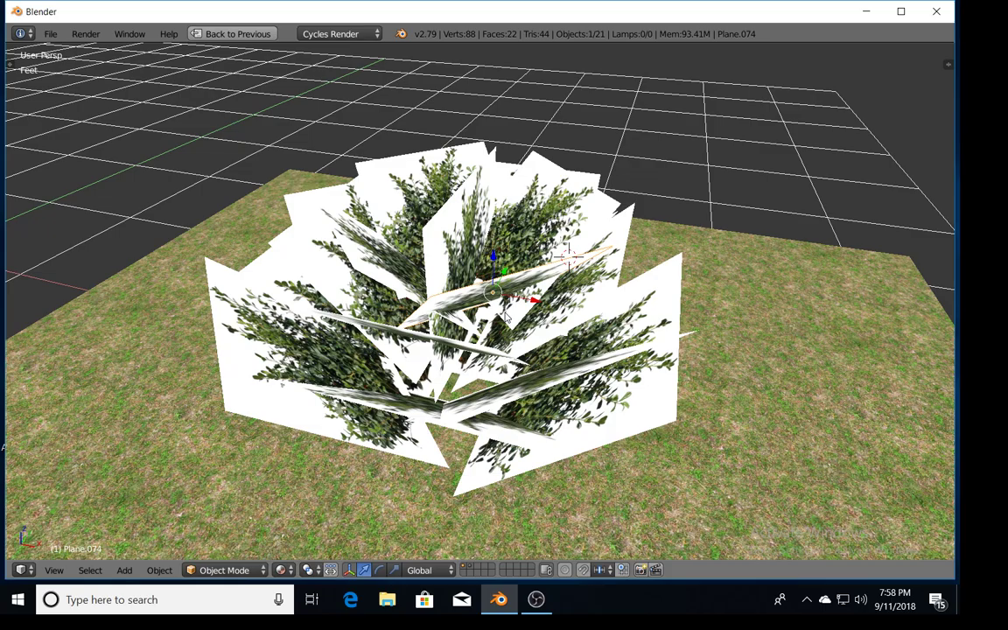
pyautogui.moveTo(506, 313); pyautogui.dragTo(411, 279, button='middle')
pyautogui.scroll(-5, 412, 279)
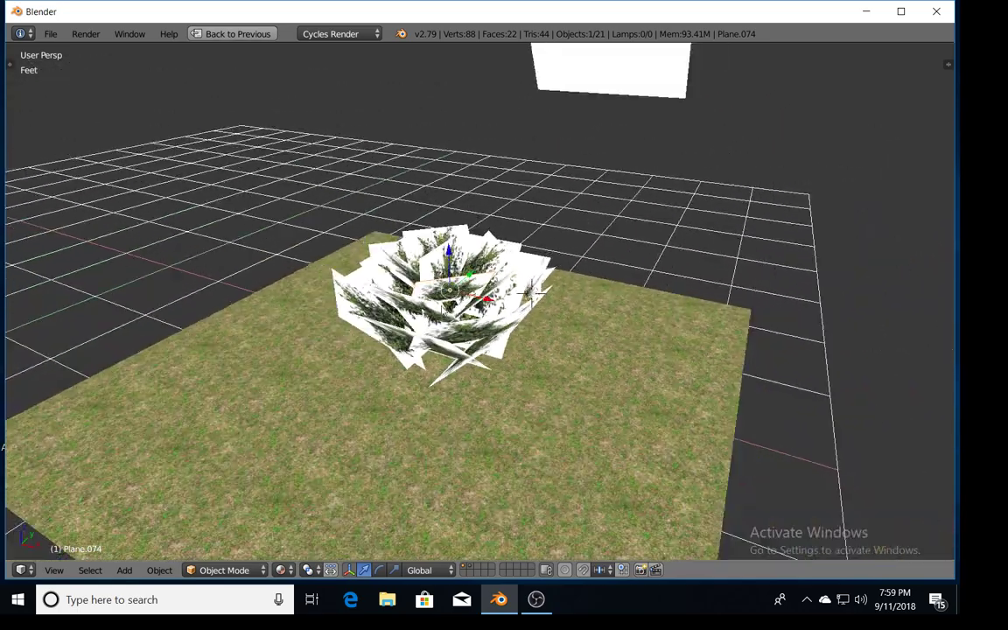
pyautogui.moveTo(555, 310); pyautogui.dragTo(465, 311, button='middle')
pyautogui.hotkey('shift', 'z')
pyautogui.scroll(3, 508, 322)
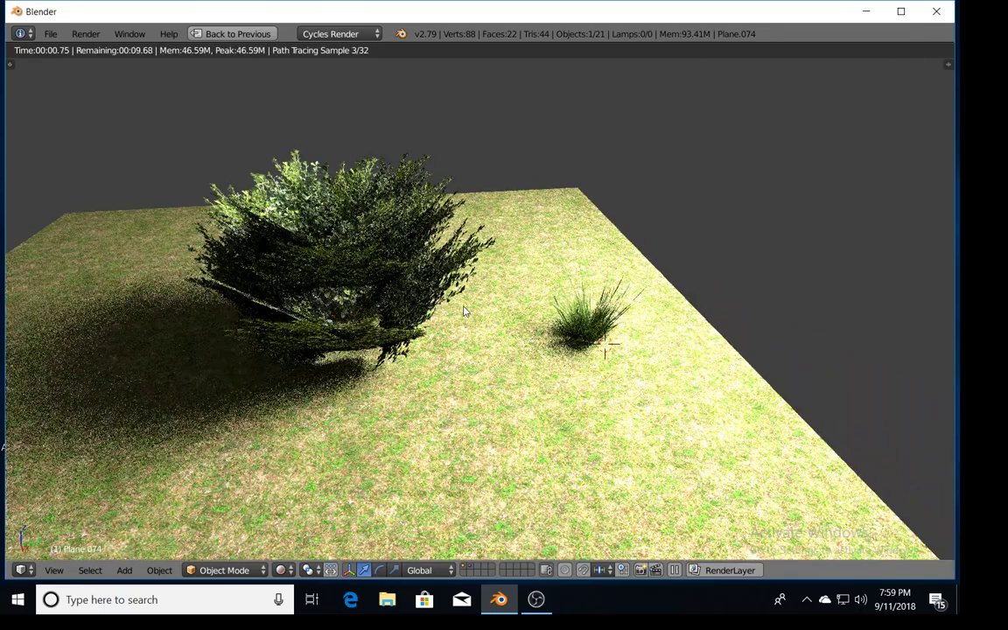